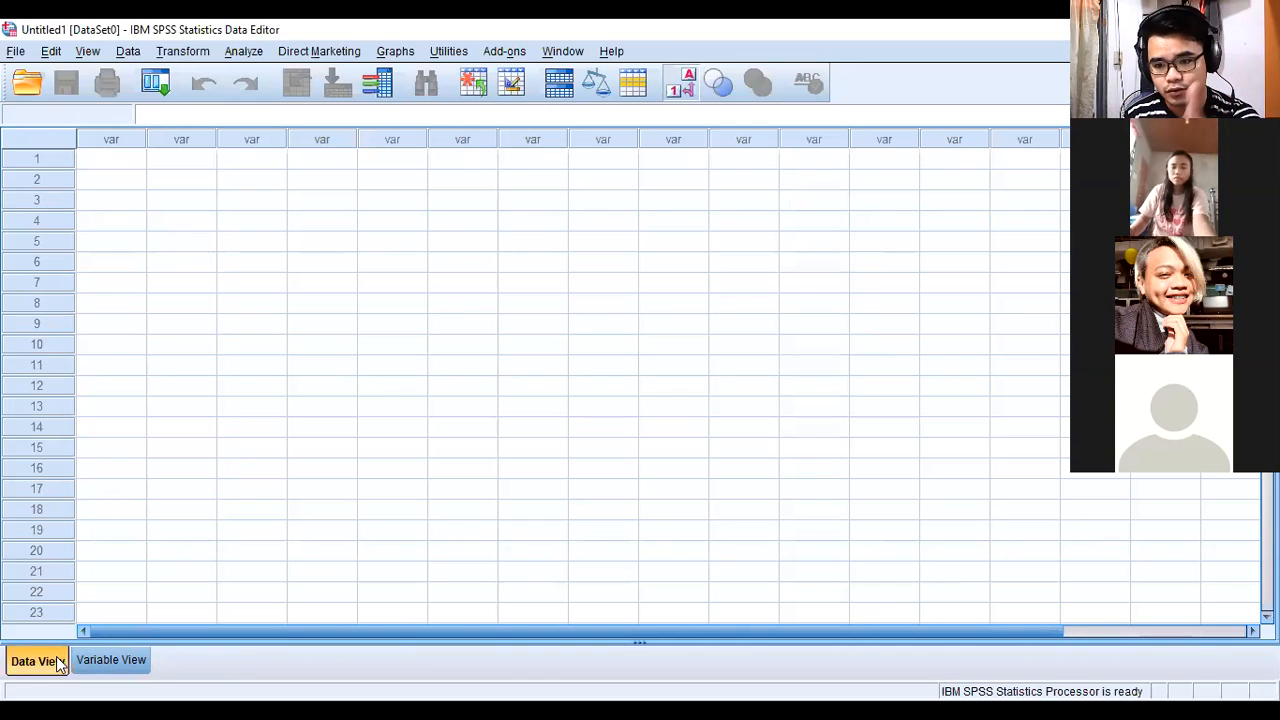
Compare the Variable View and Data View of the empty dataset, ending in the Variable View
click(92, 660)
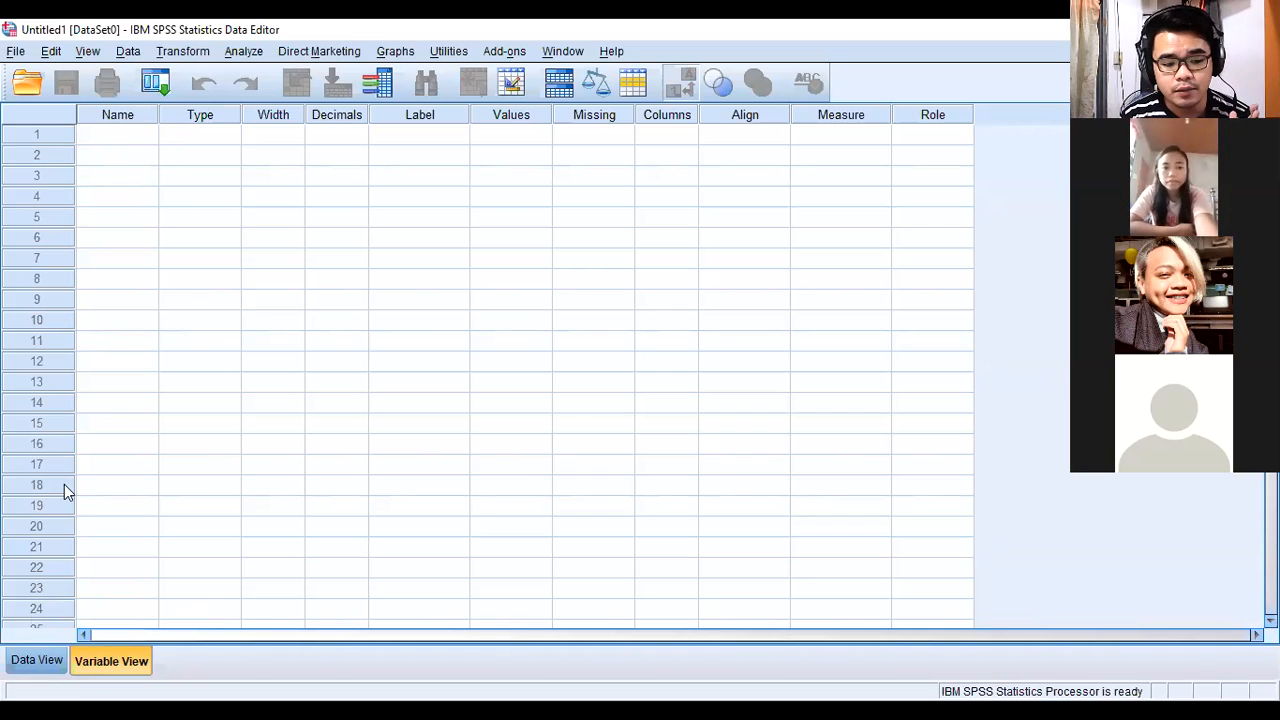
click(30, 656)
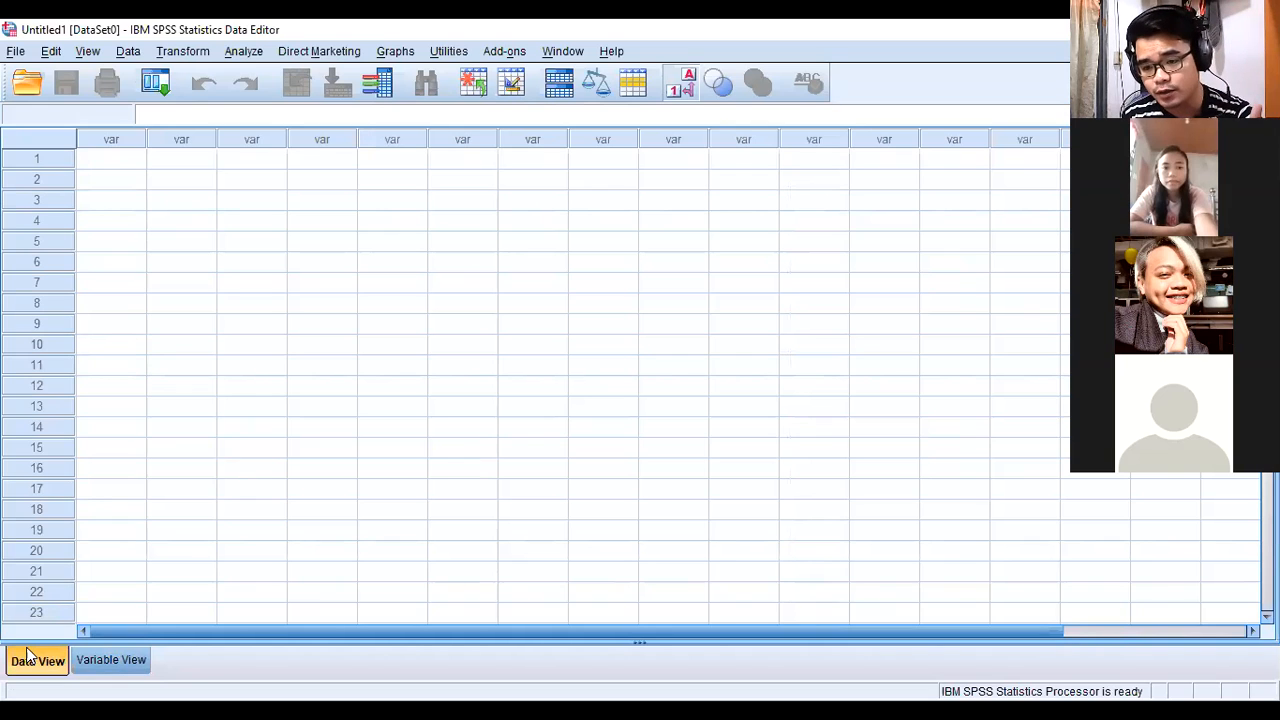
click(85, 657)
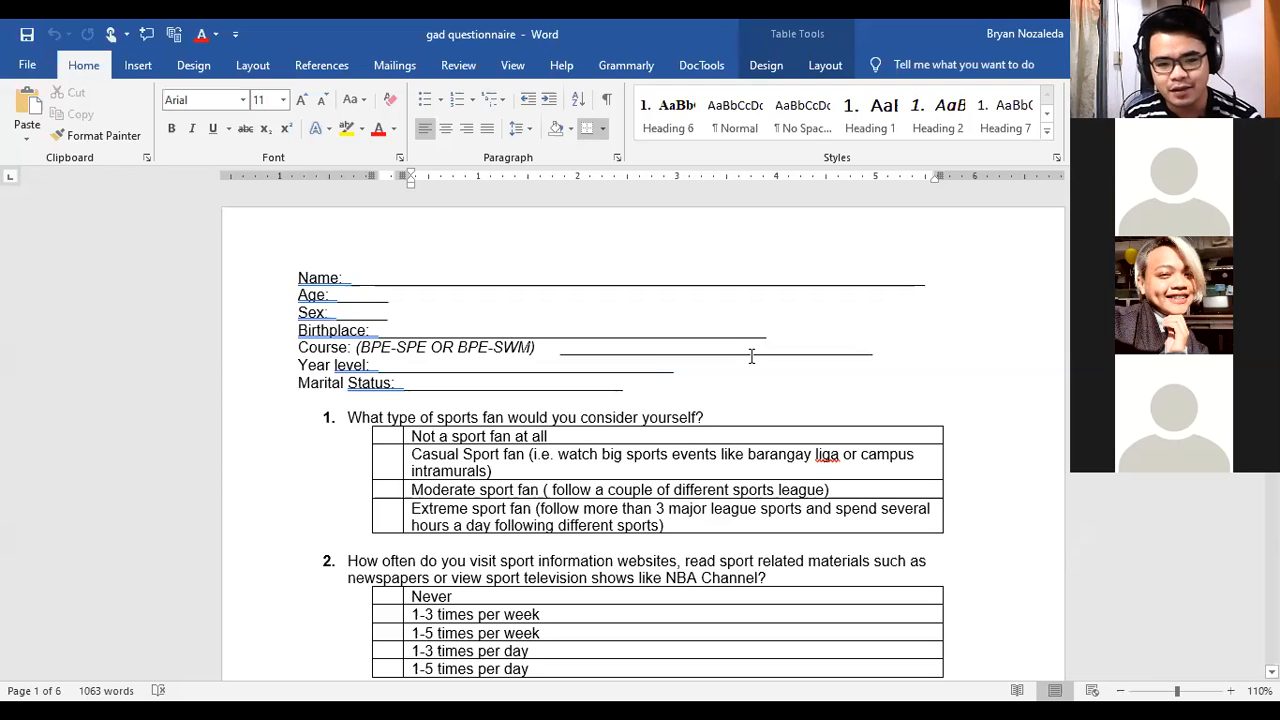
Switch to the gad questionnaire in Word and examine its profile fields and first sports questions
scroll(751, 356, up, 2)
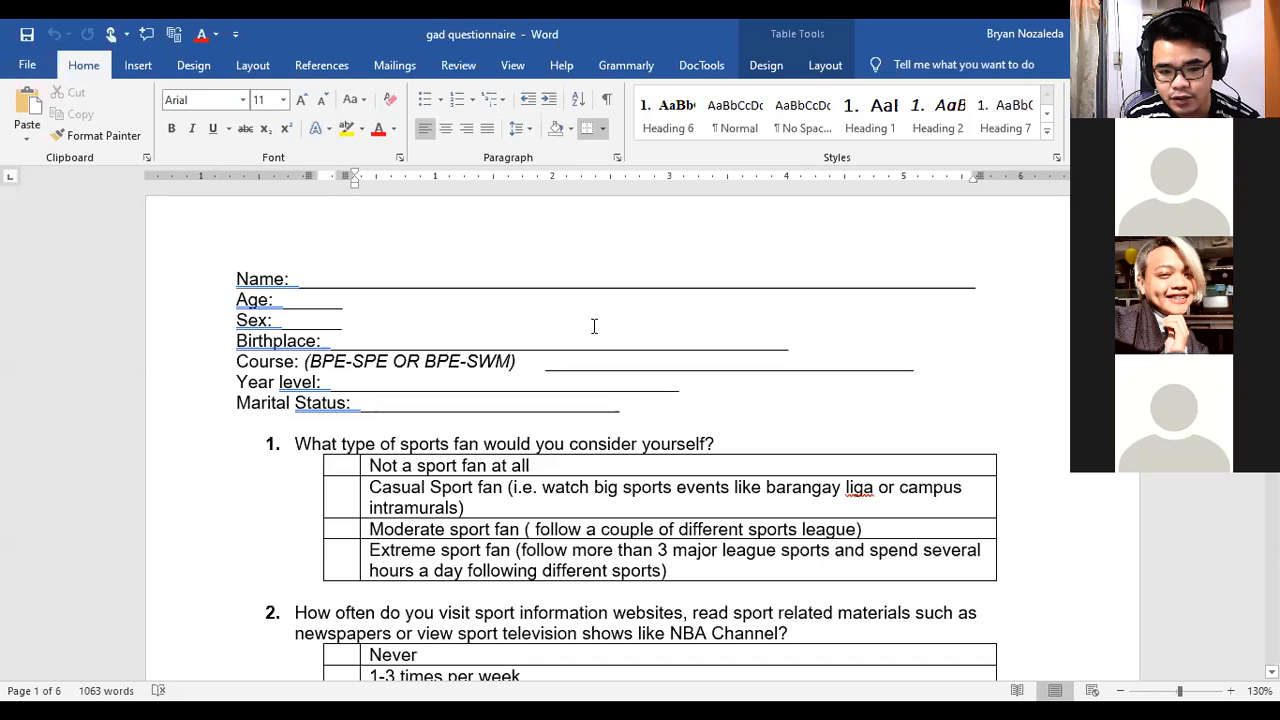
scroll(594, 326, down, 5)
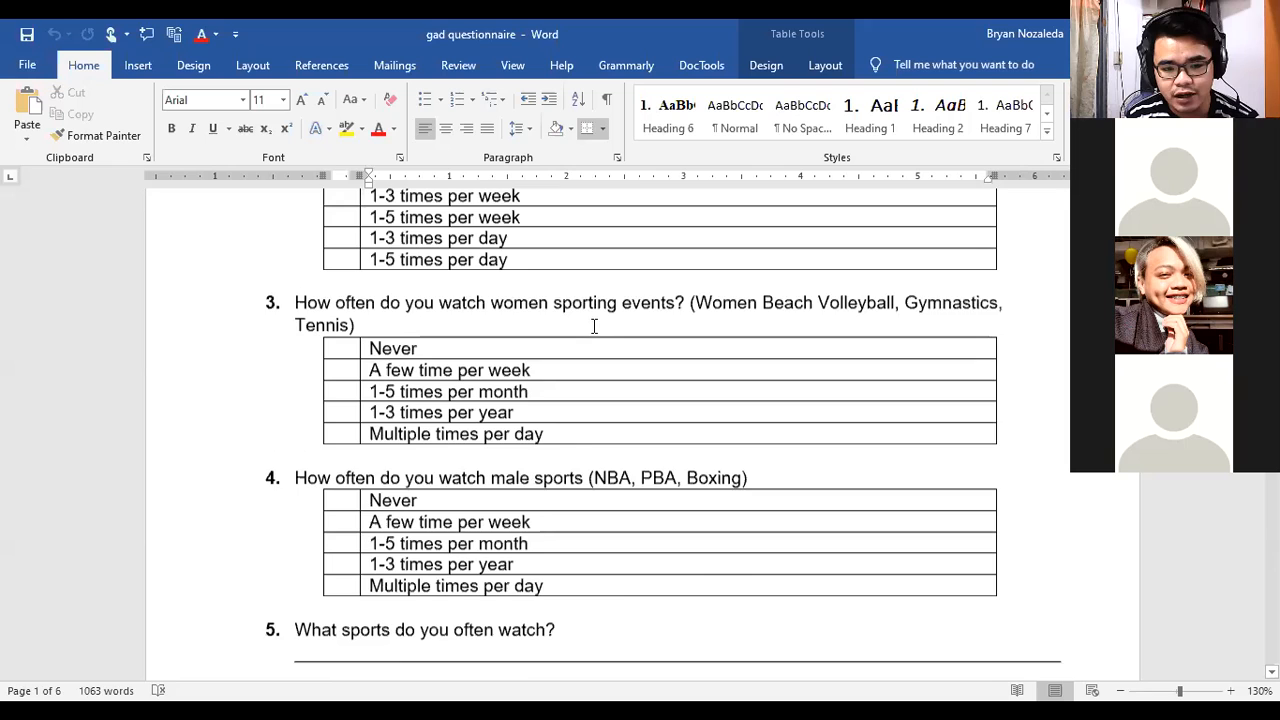
scroll(594, 326, up, 5)
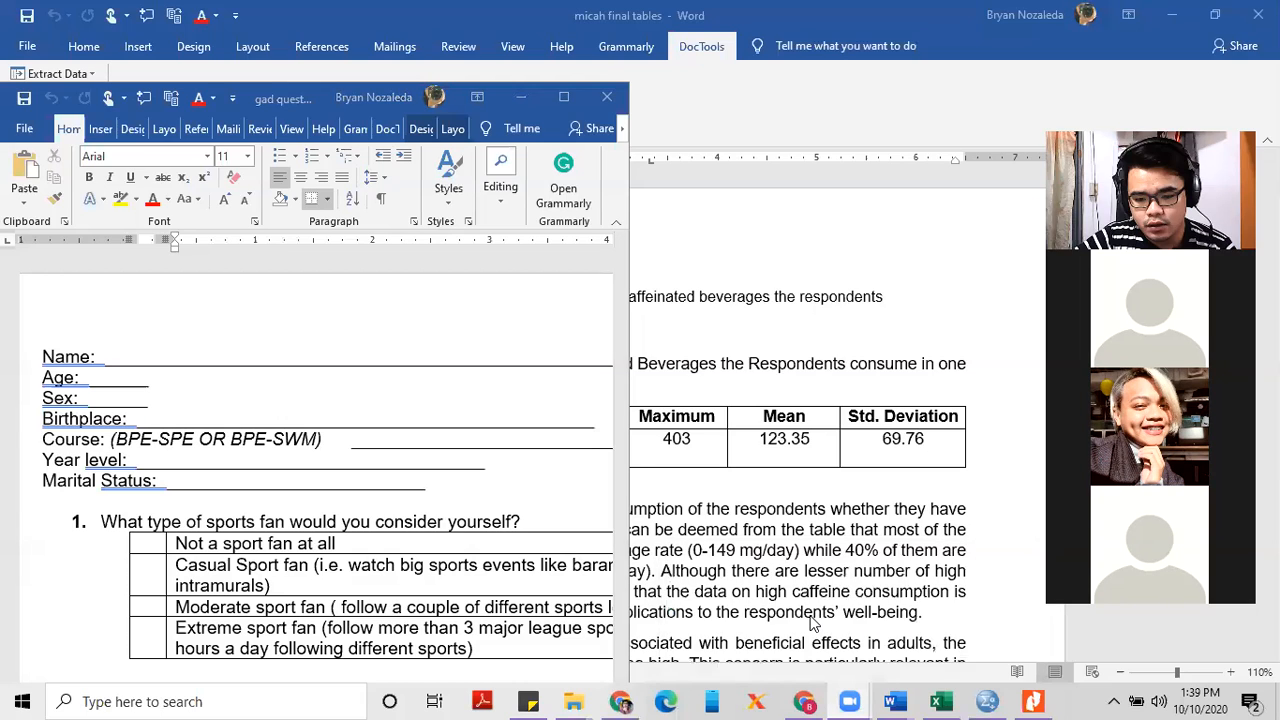
Bring up the SPSS Data Editor and arrange it side by side with the Word questionnaire
click(985, 701)
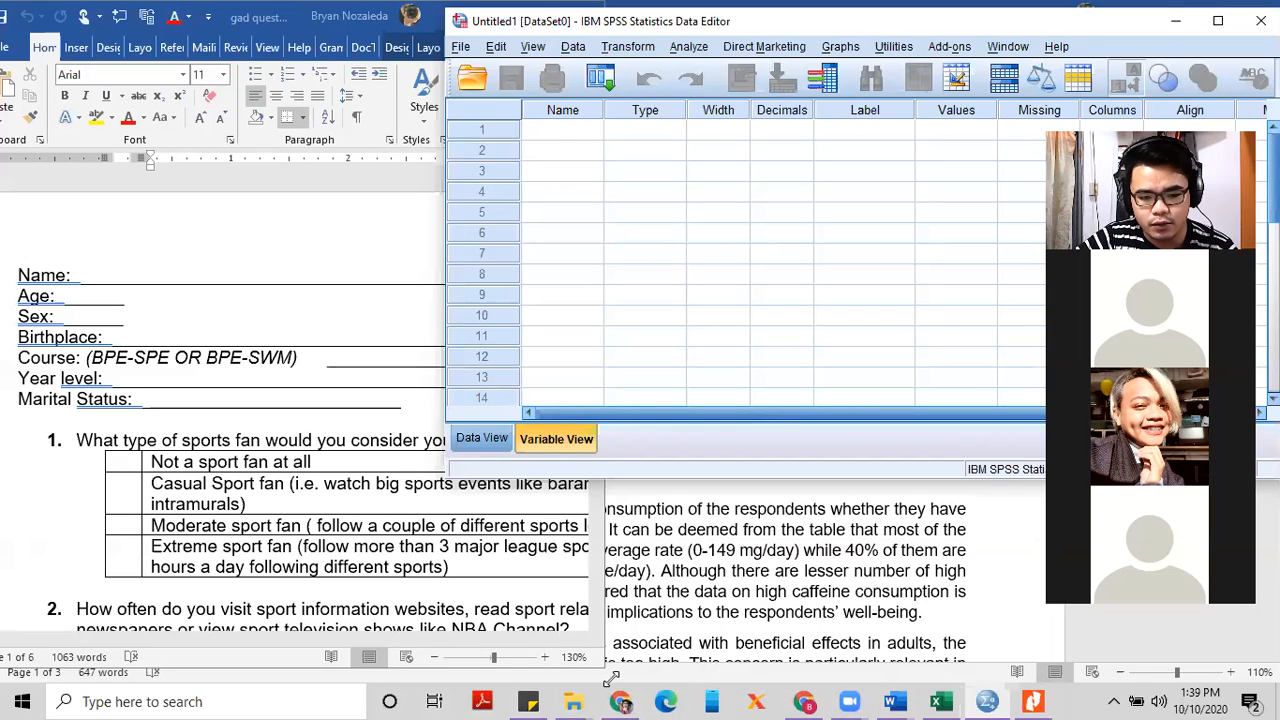
drag(611, 680, 614, 686)
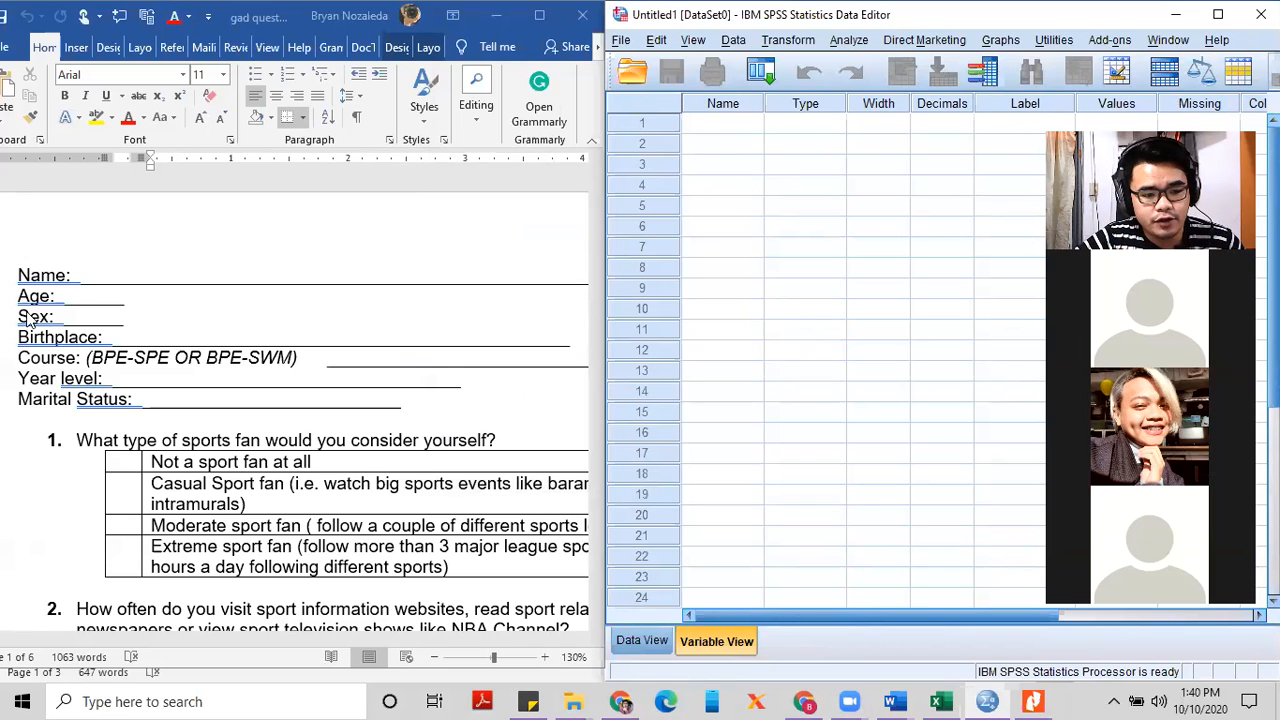
click(79, 408)
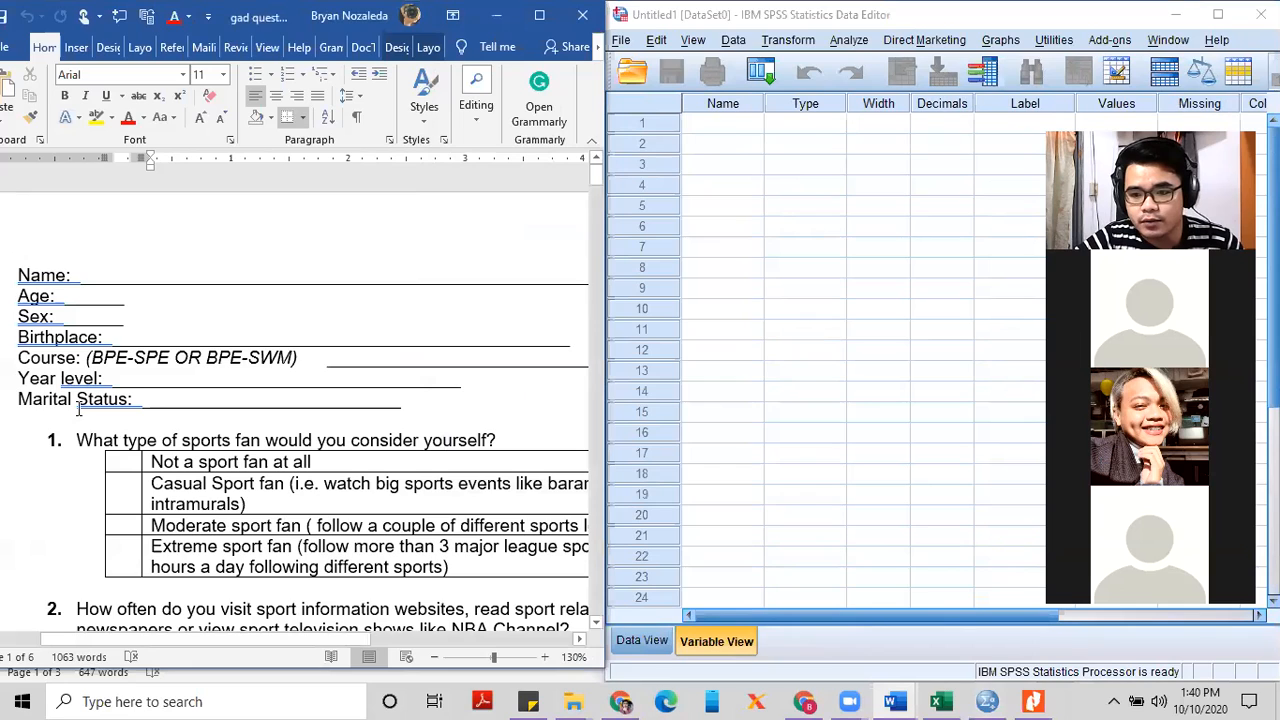
Define the first variable in the SPSS Variable View with the name ResID
click(756, 128)
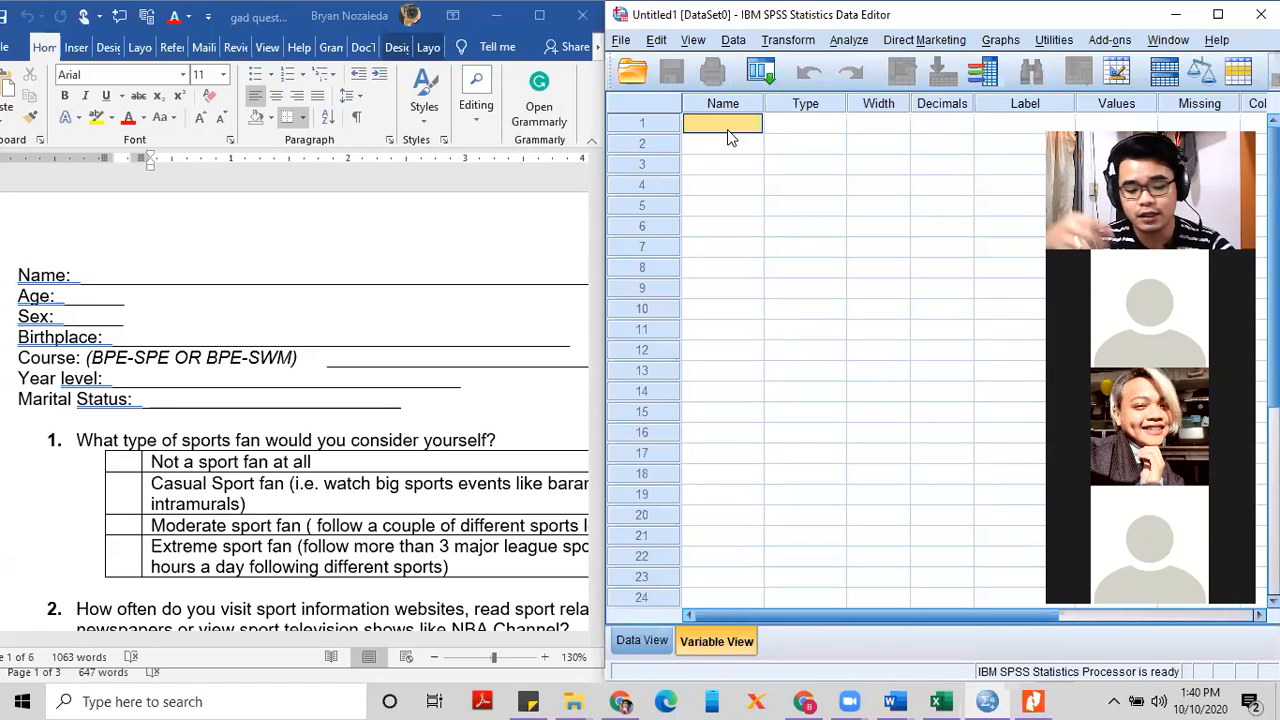
text(Res)
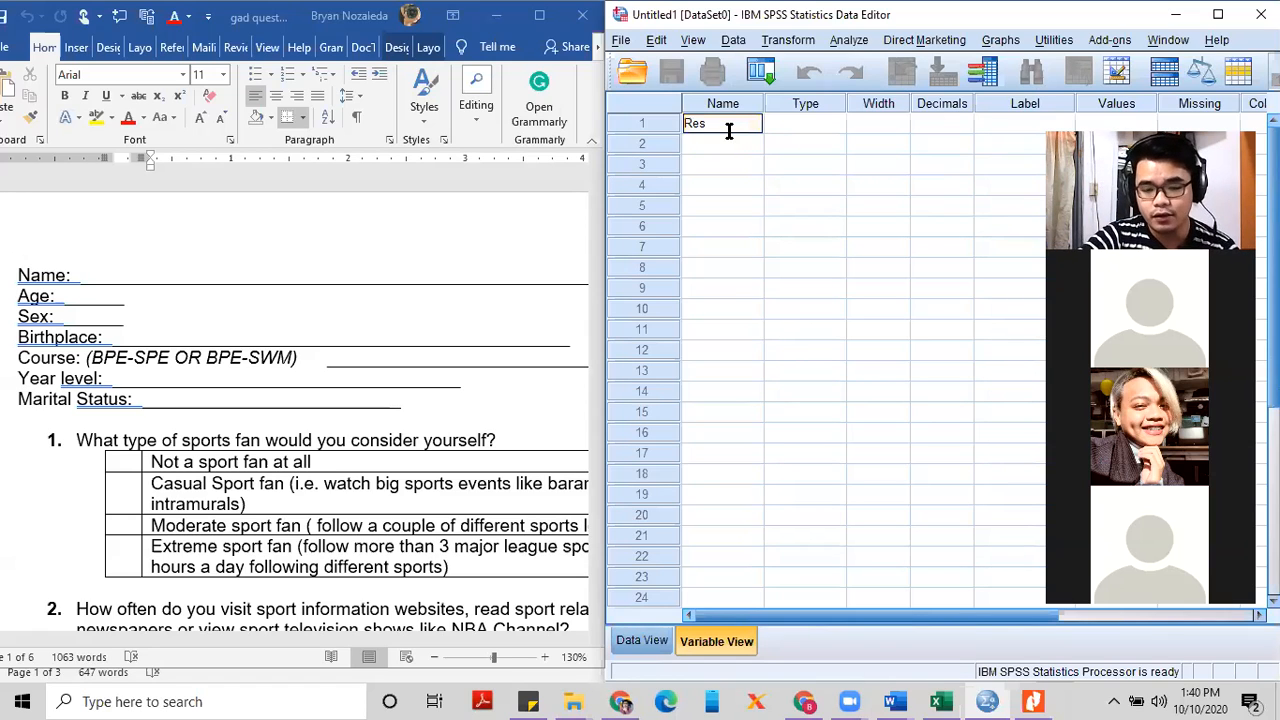
text(ID)
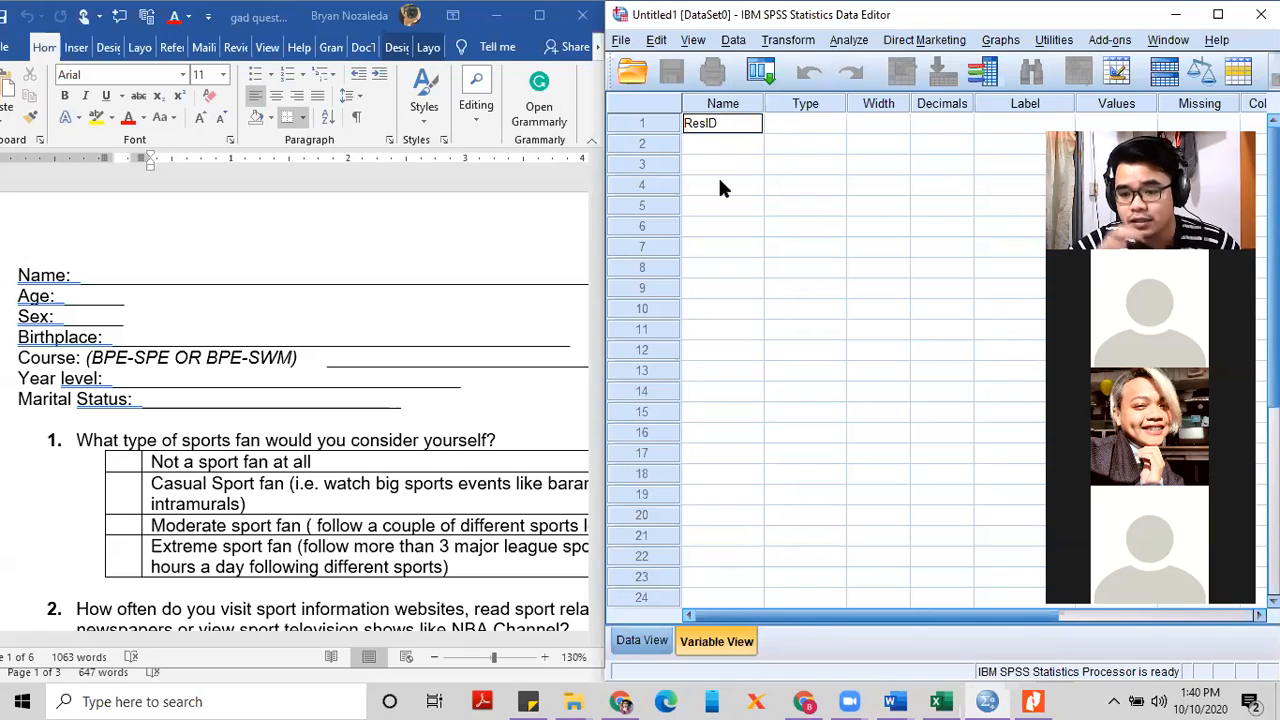
click(712, 122)
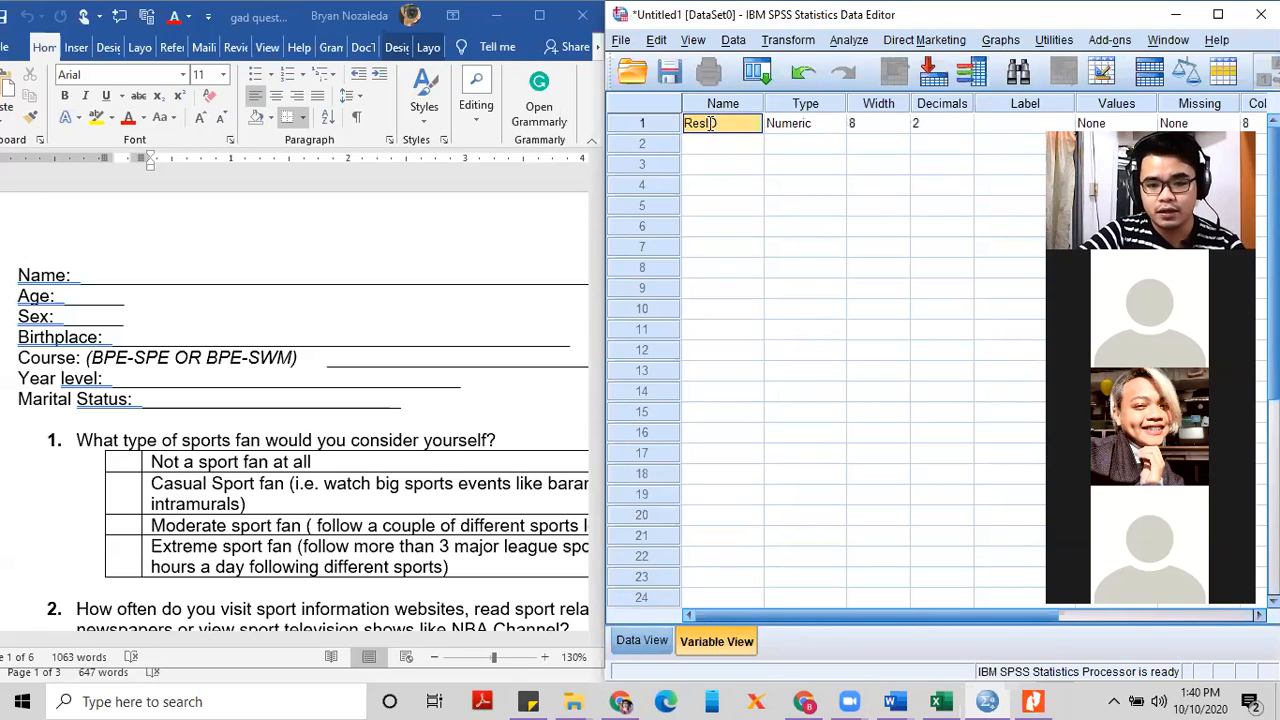
Try to rename the first variable as "rESPONDENT i", with a space in the name
text(rESPON)
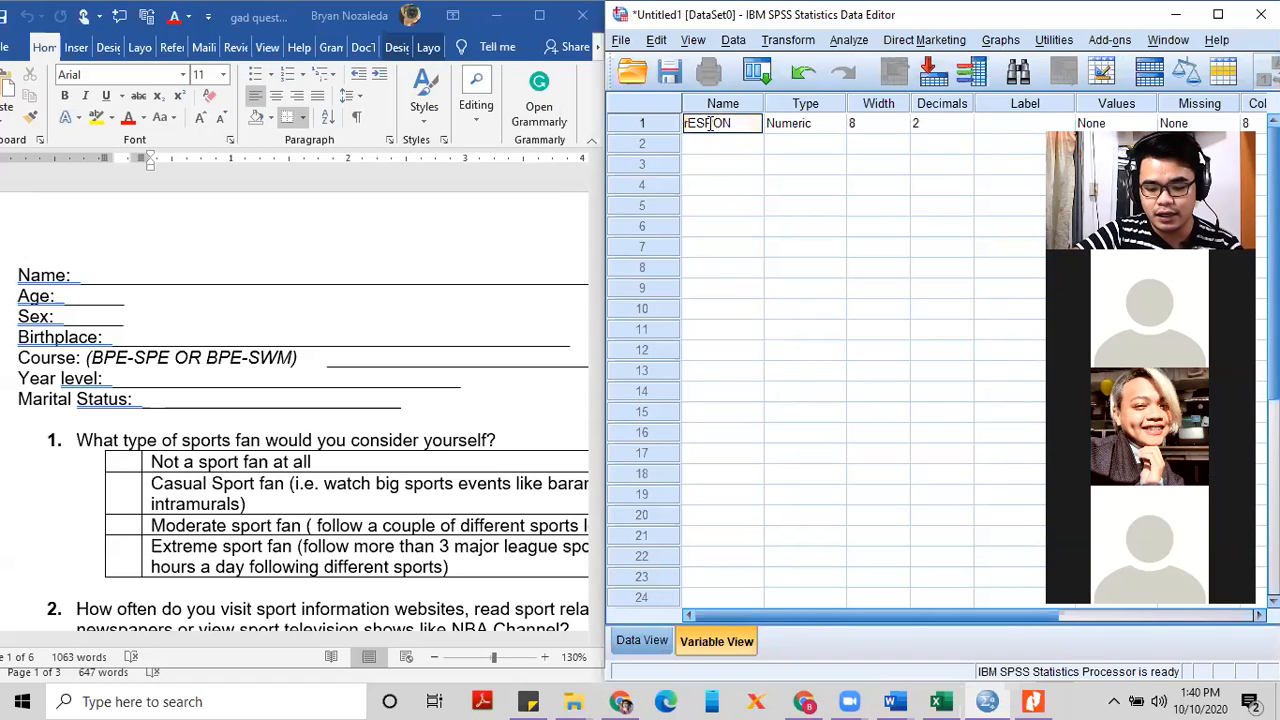
text(DENT i)
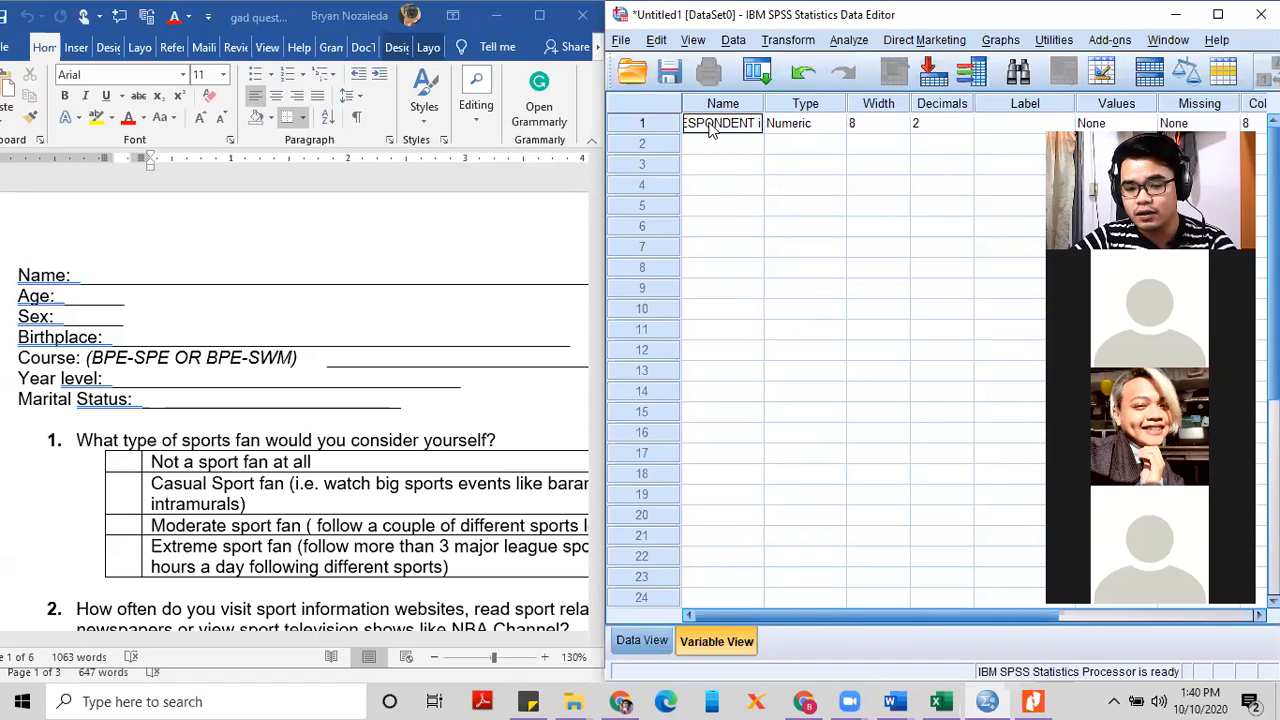
key(Return)
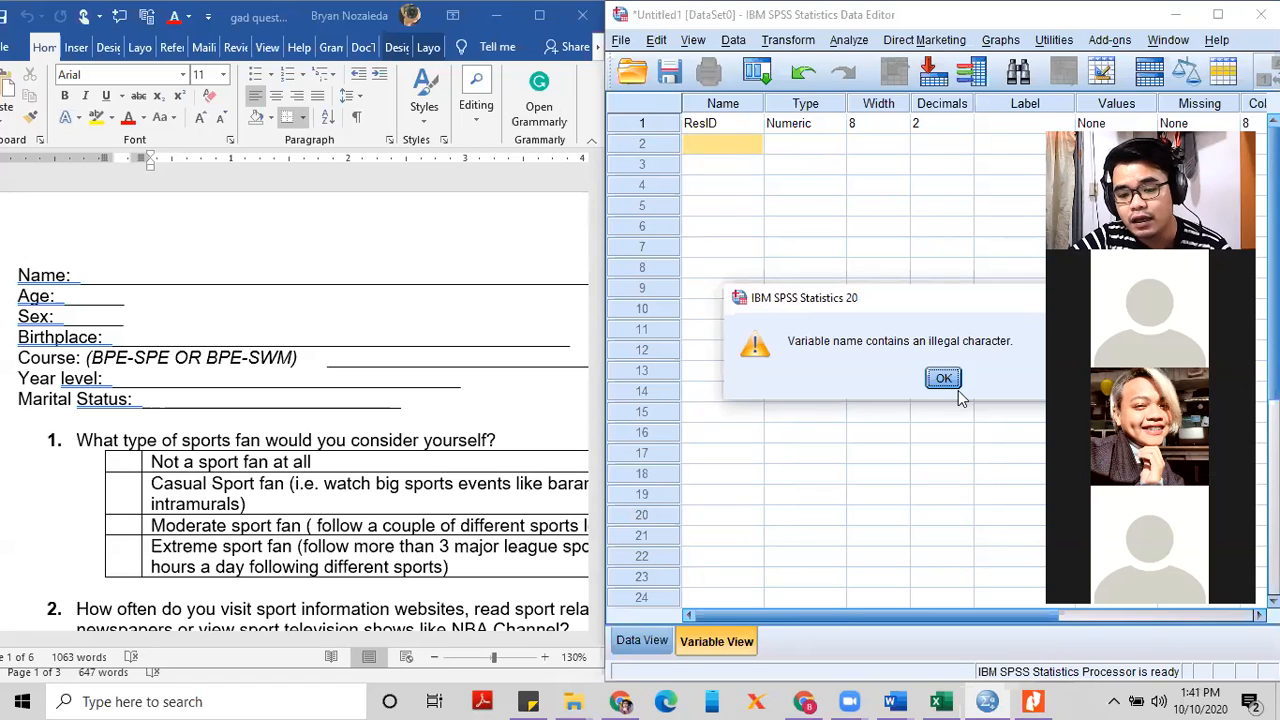
key(Return)
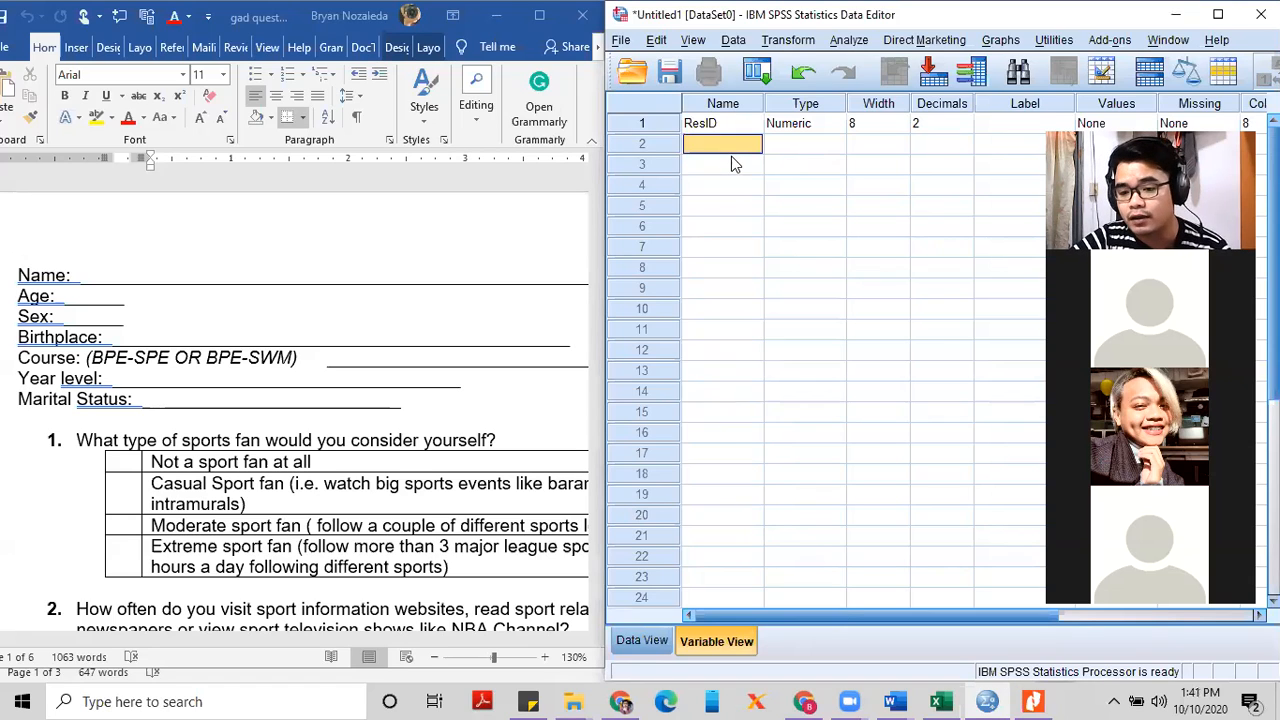
Shift the SPSS window to expose more columns and give the ResID variable the label "Respondent ID"
click(718, 126)
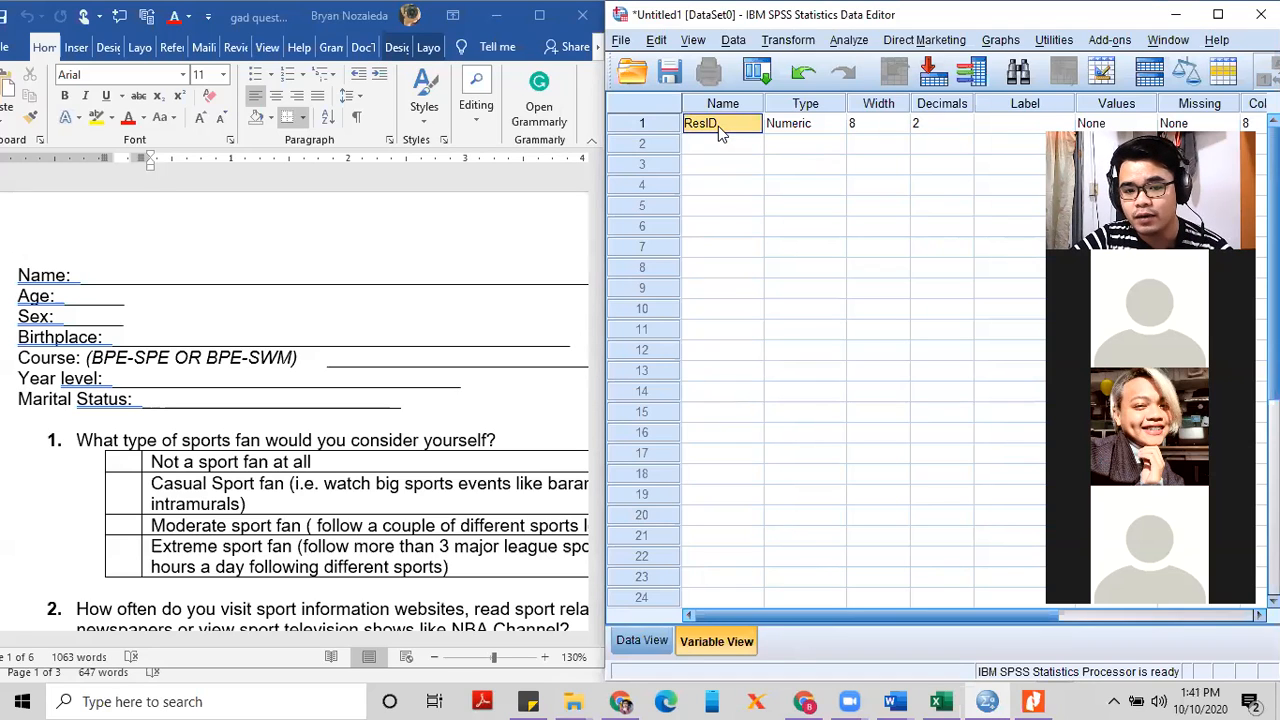
drag(1001, 15, 920, 15)
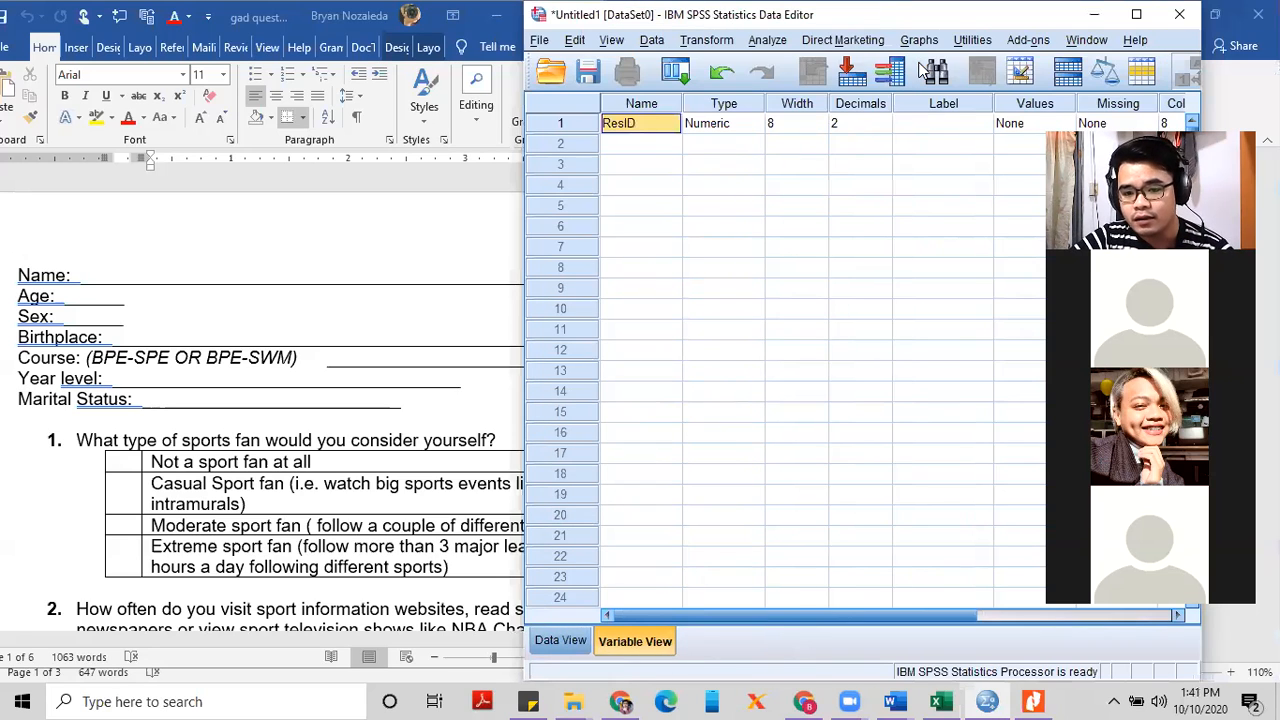
click(907, 120)
text(Res)
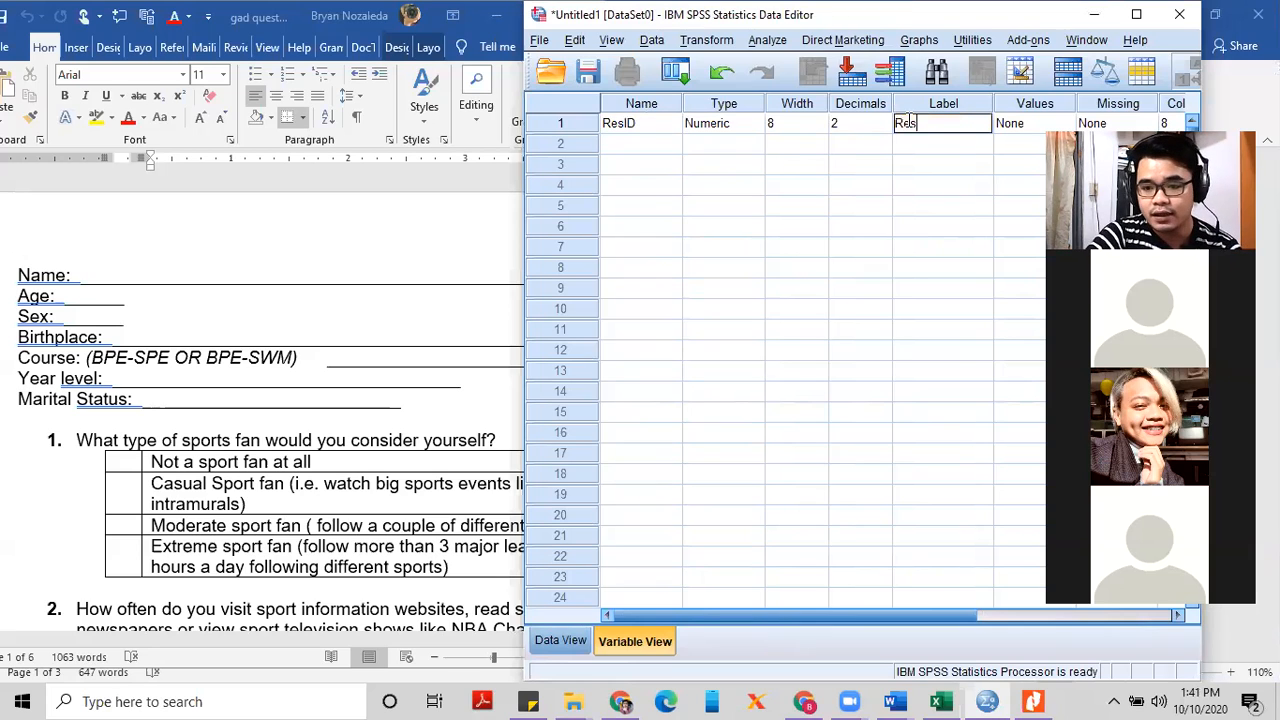
text(pondent )
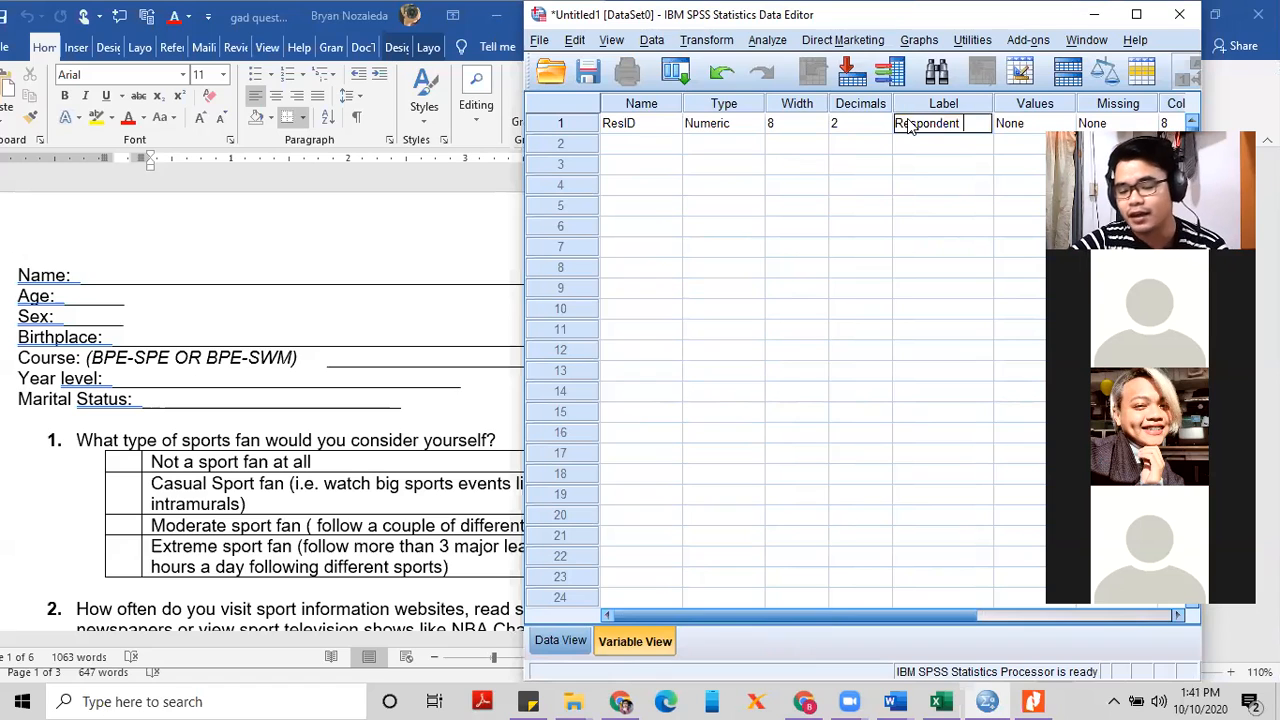
text(ID)
key(Return)
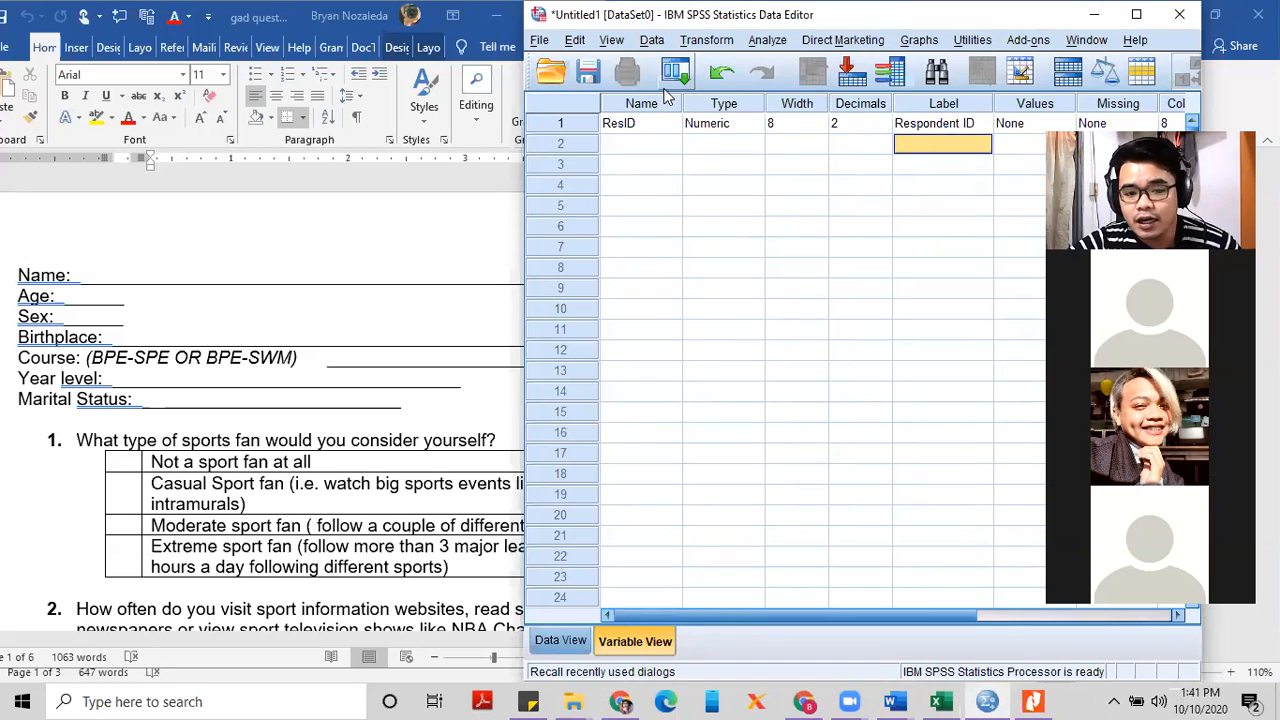
click(715, 123)
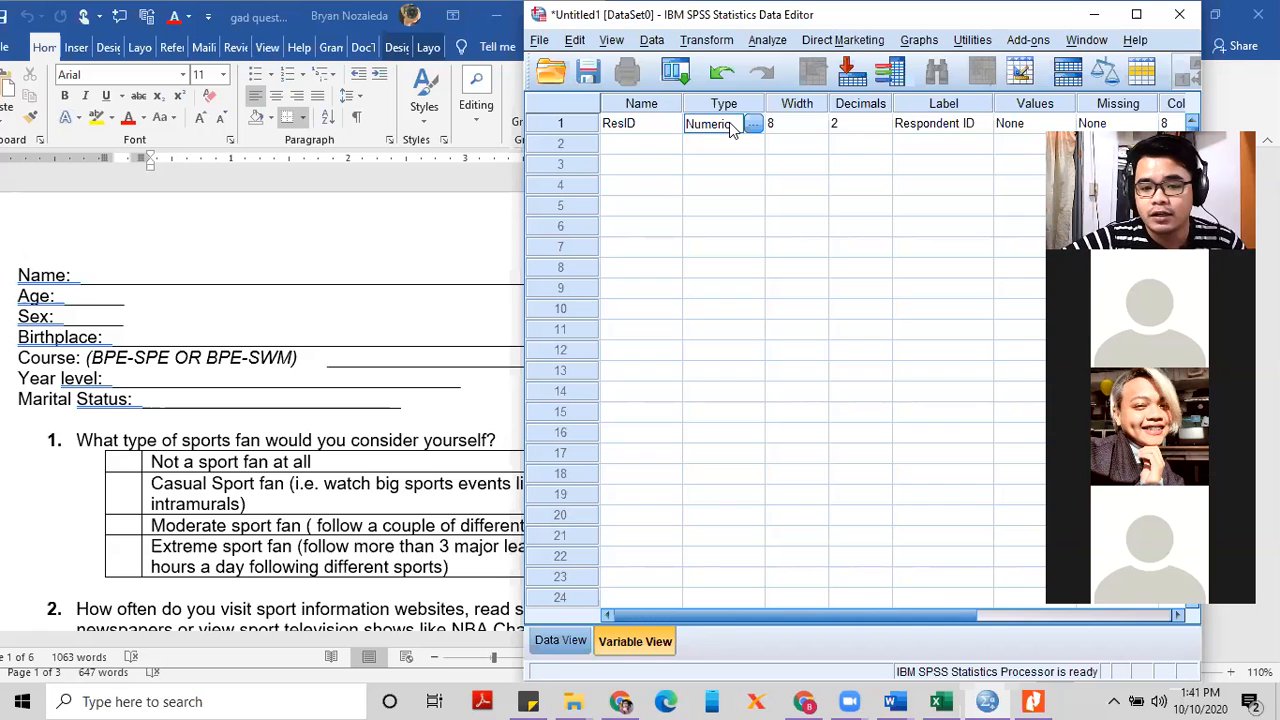
Annotate the Sex line of the Word questionnaire with the codes "Male – 1, Female 2"
click(60, 305)
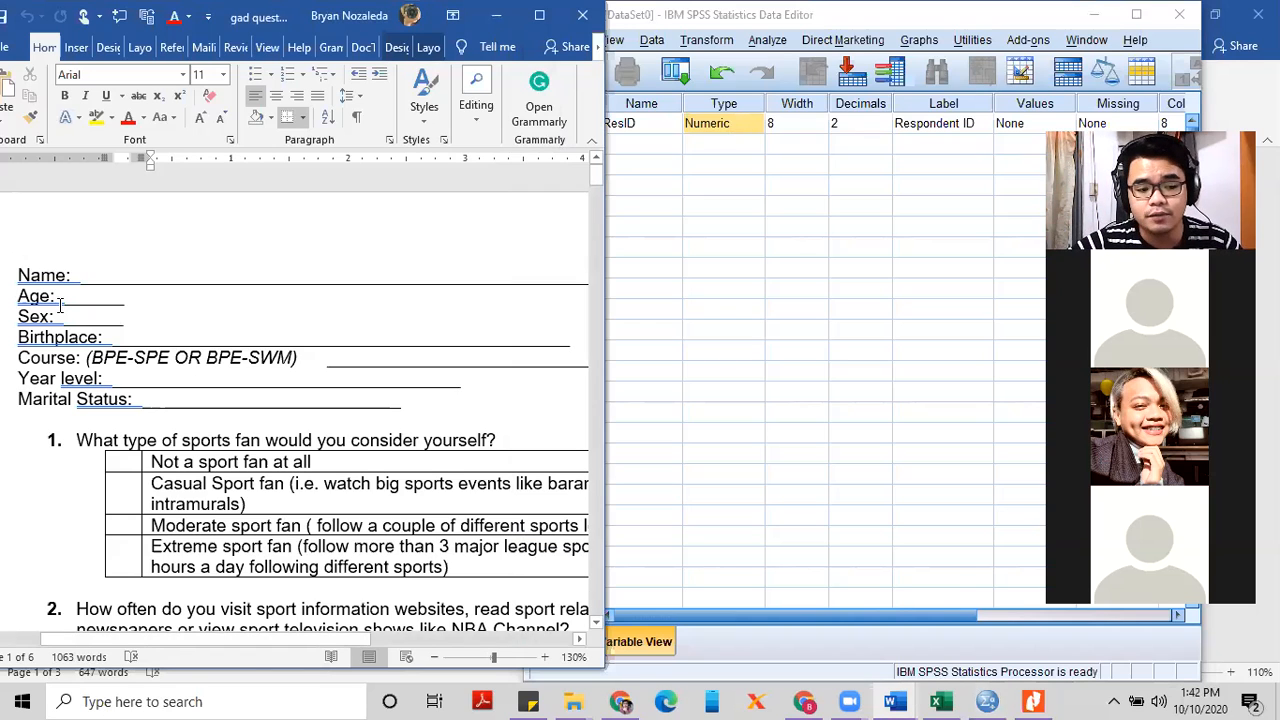
click(9, 320)
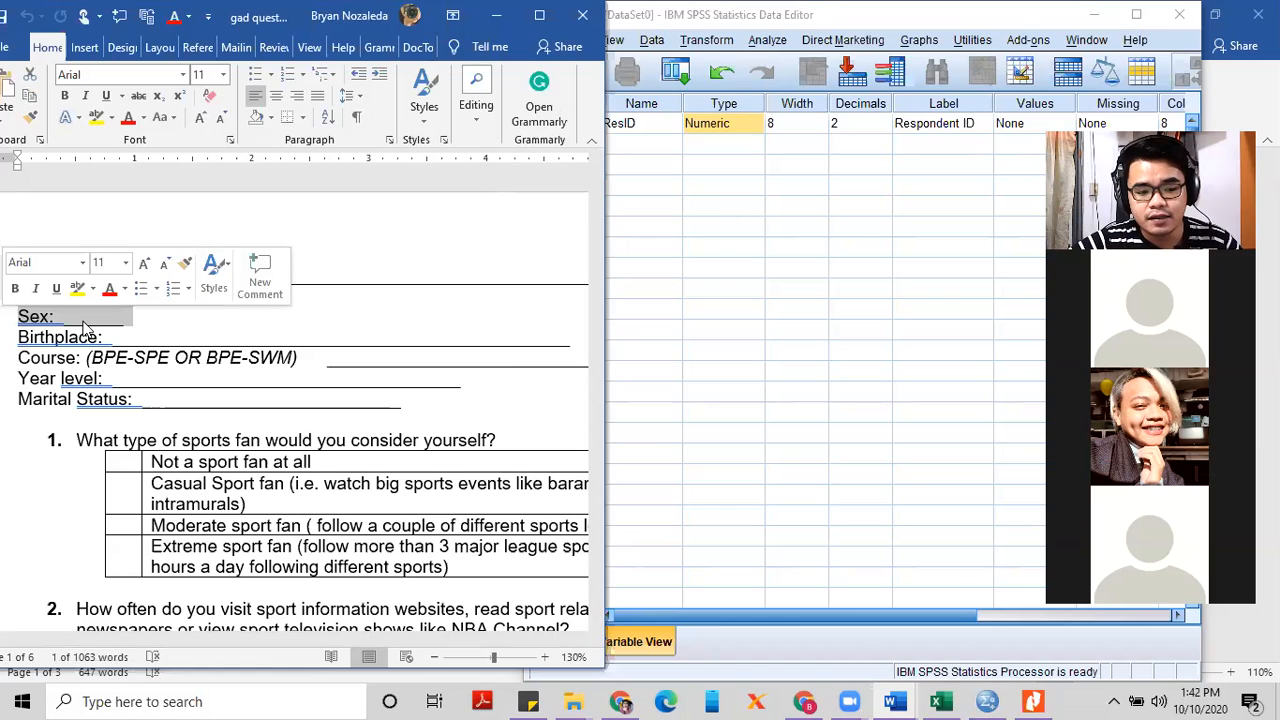
click(113, 321)
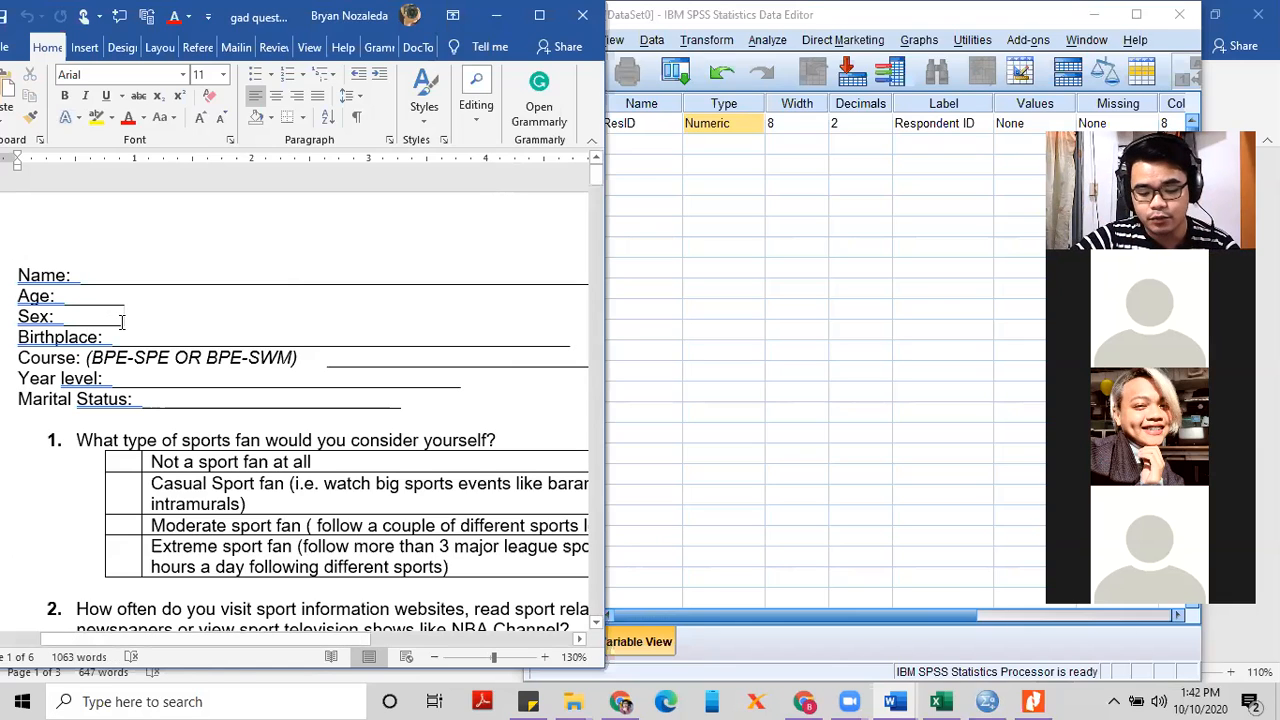
text(mALE)
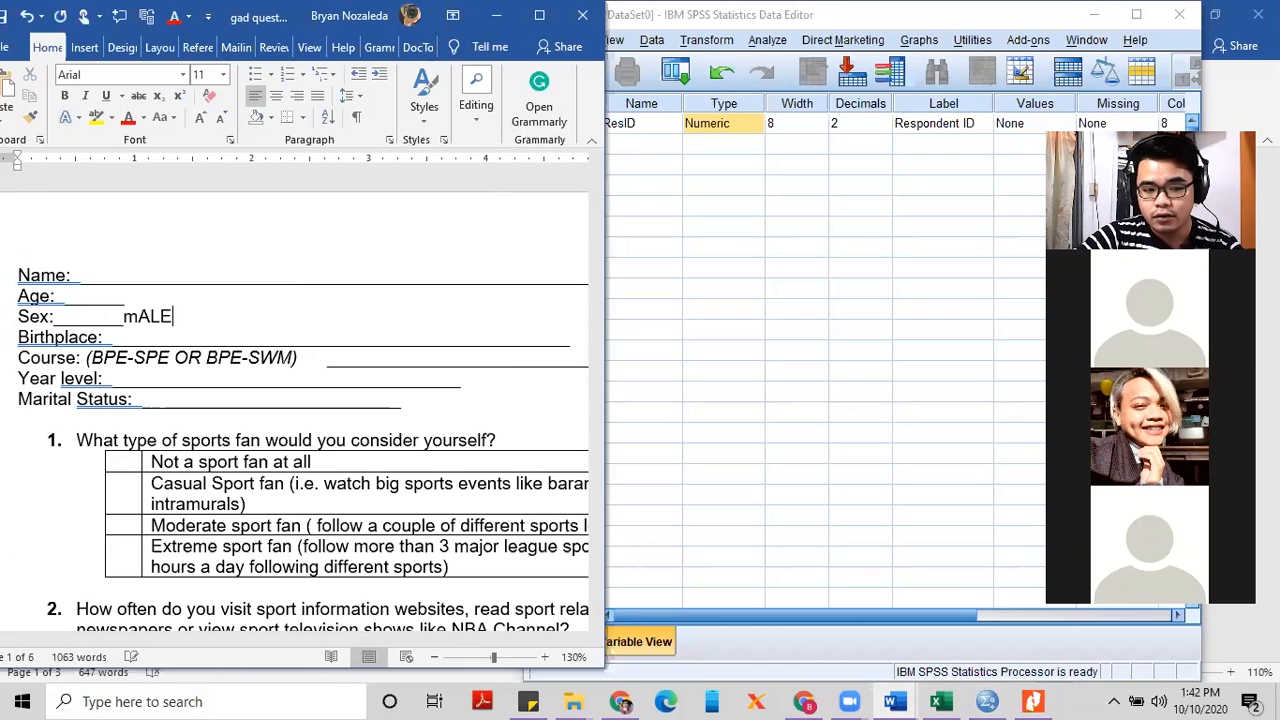
text( - 1)
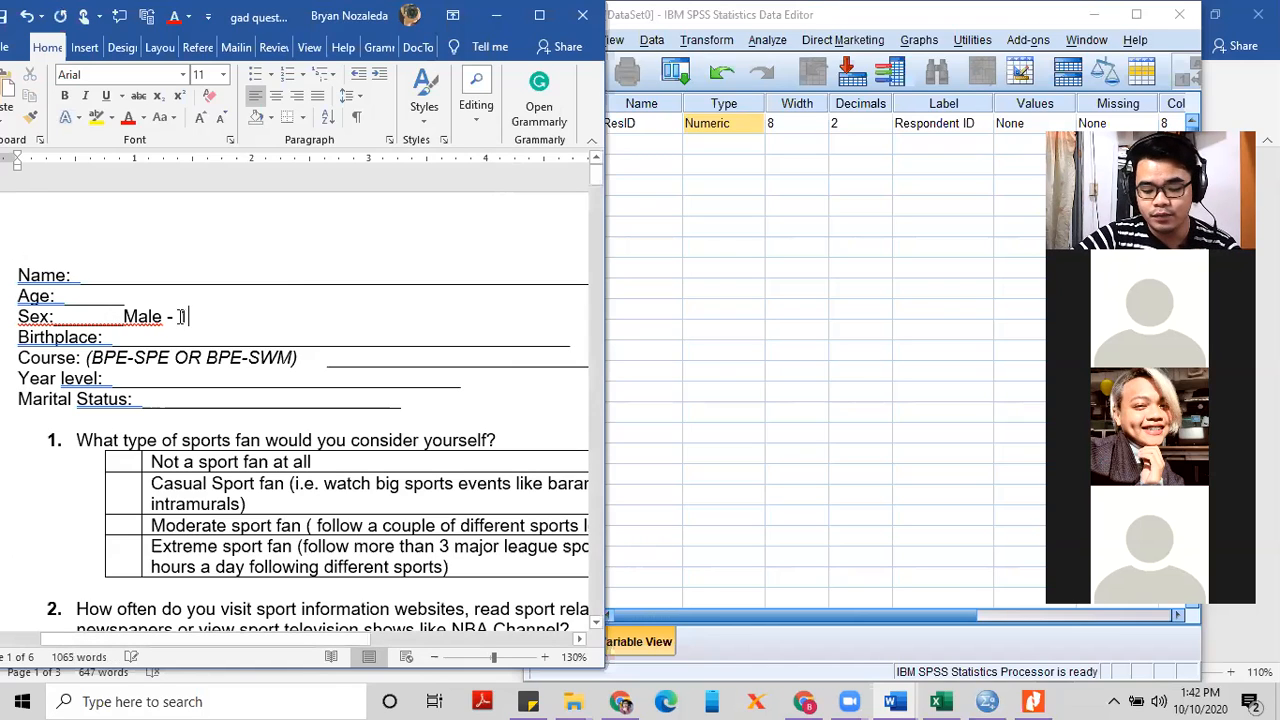
text(, Femal)
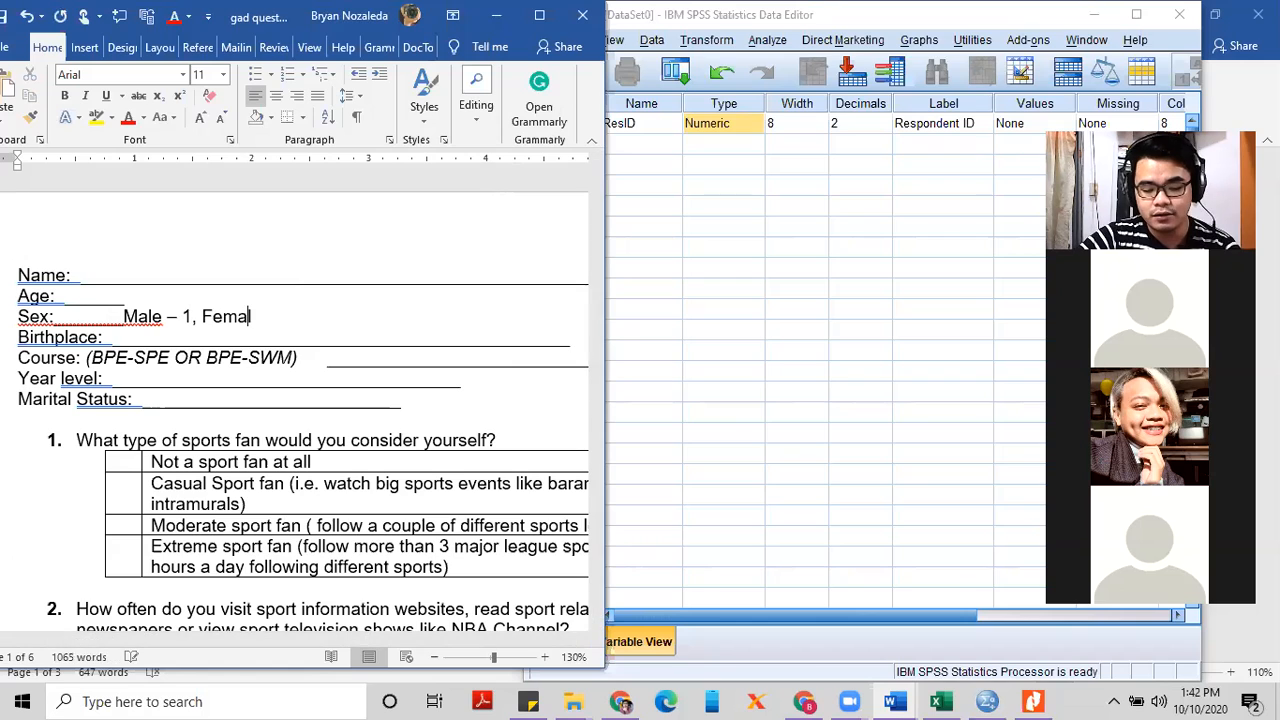
text(e 2)
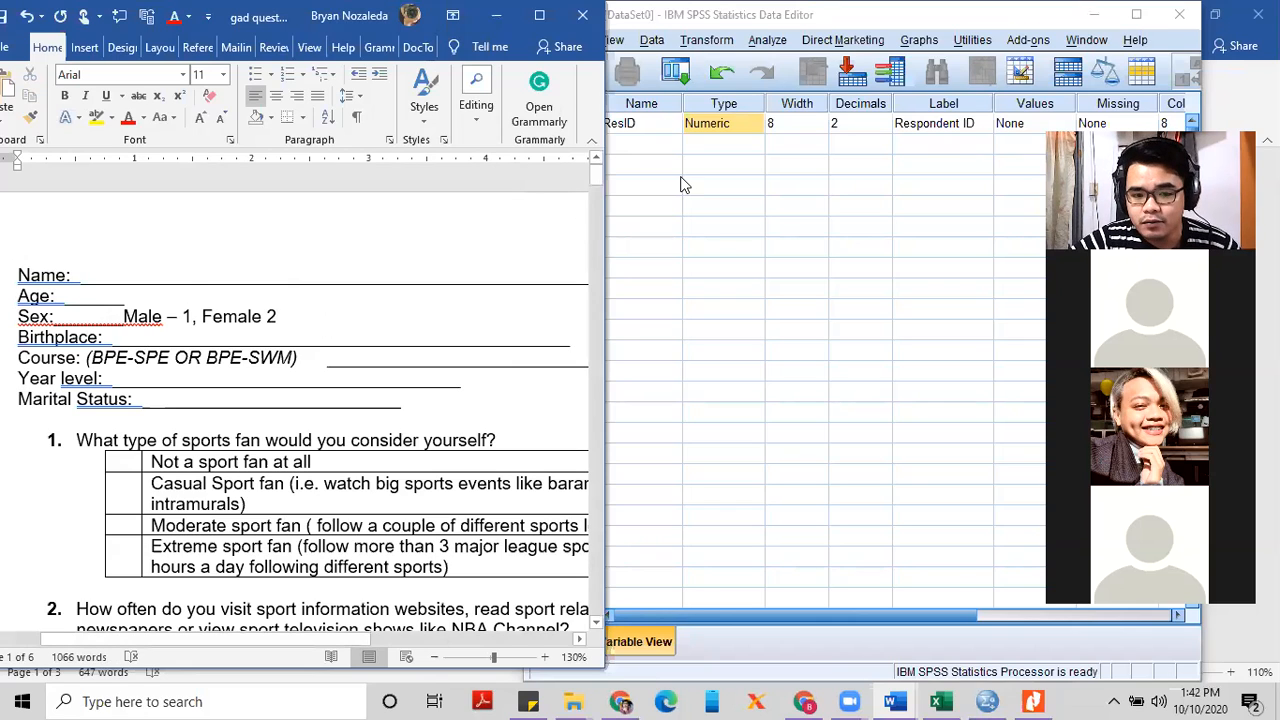
Return to SPSS and define a second variable named Age below ResID
click(729, 150)
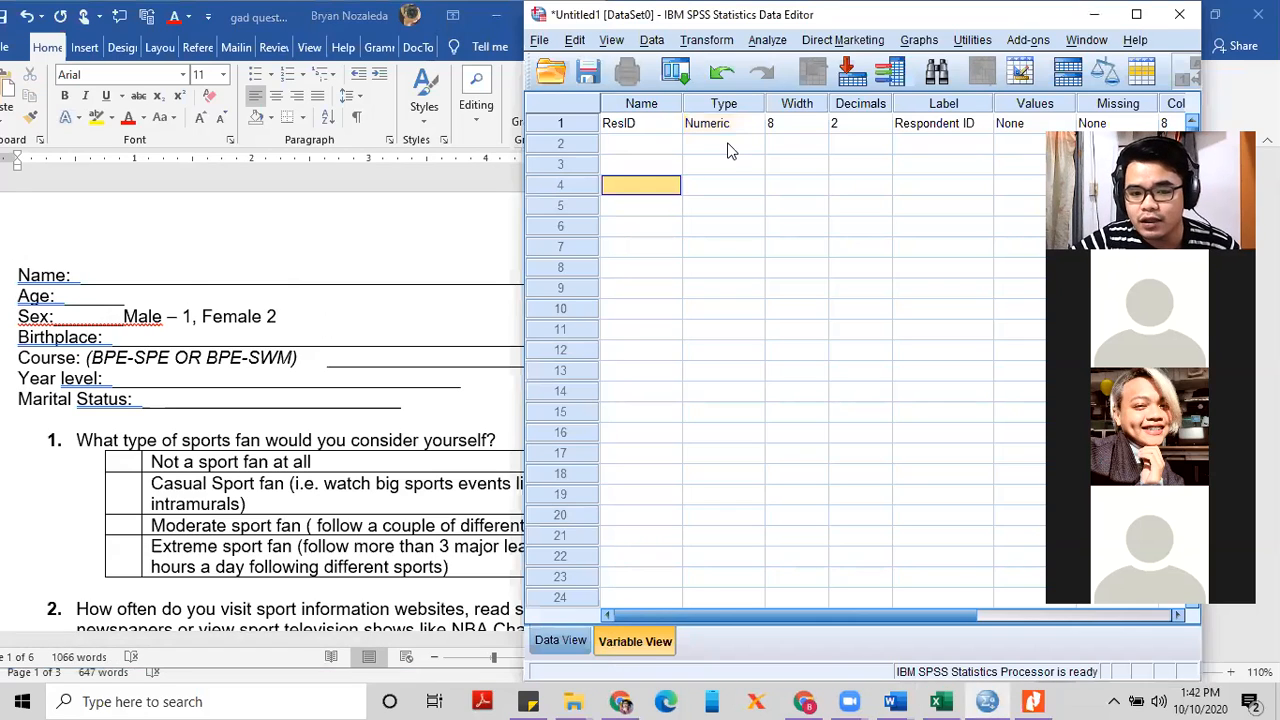
click(669, 148)
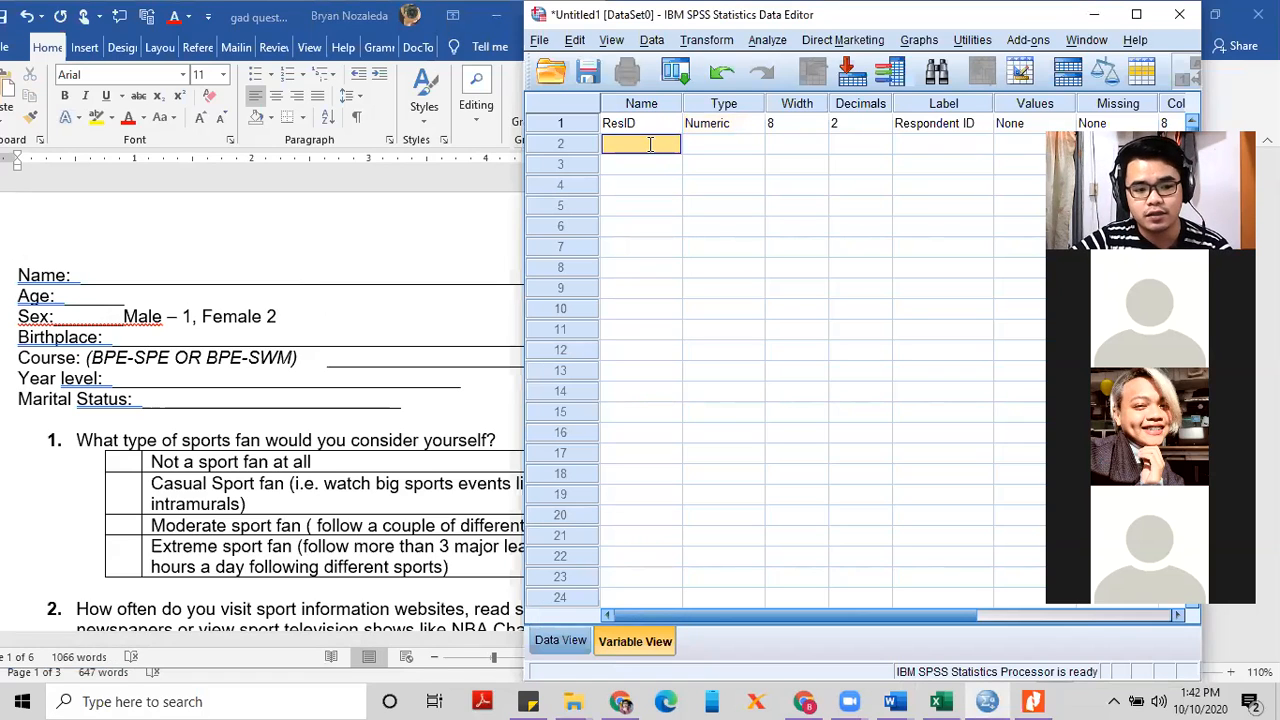
double_click(650, 144)
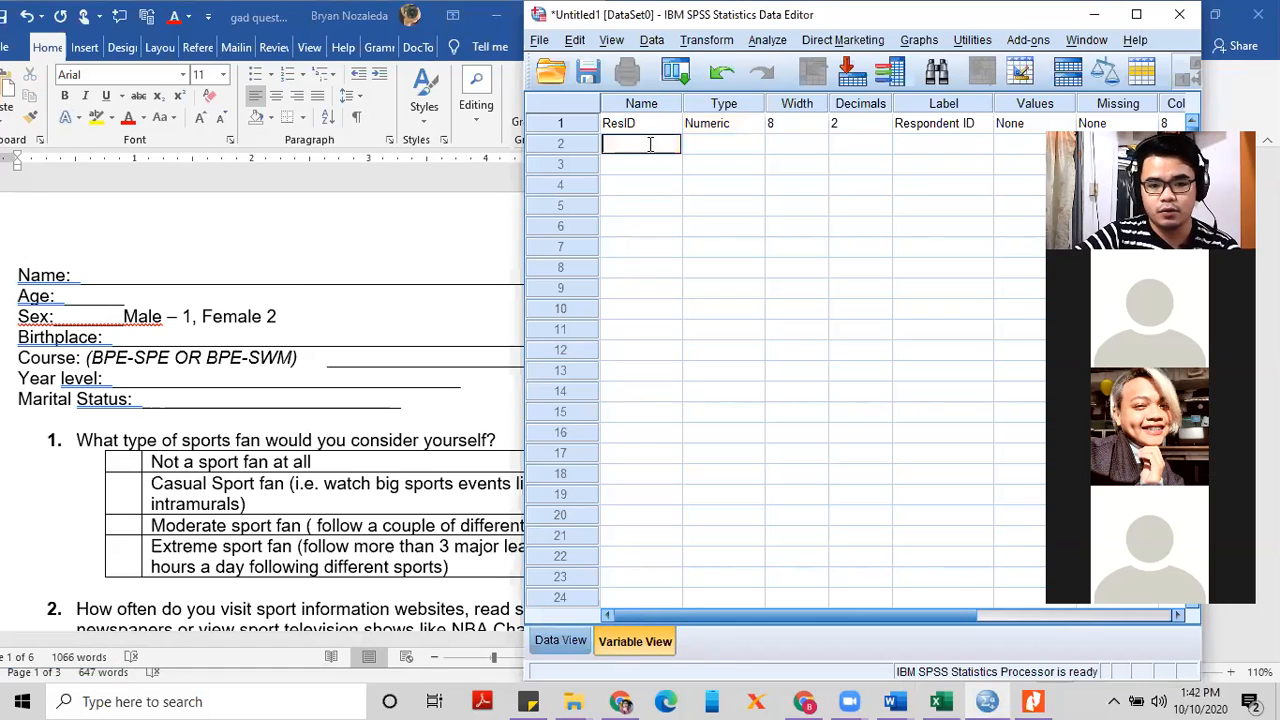
text(Age)
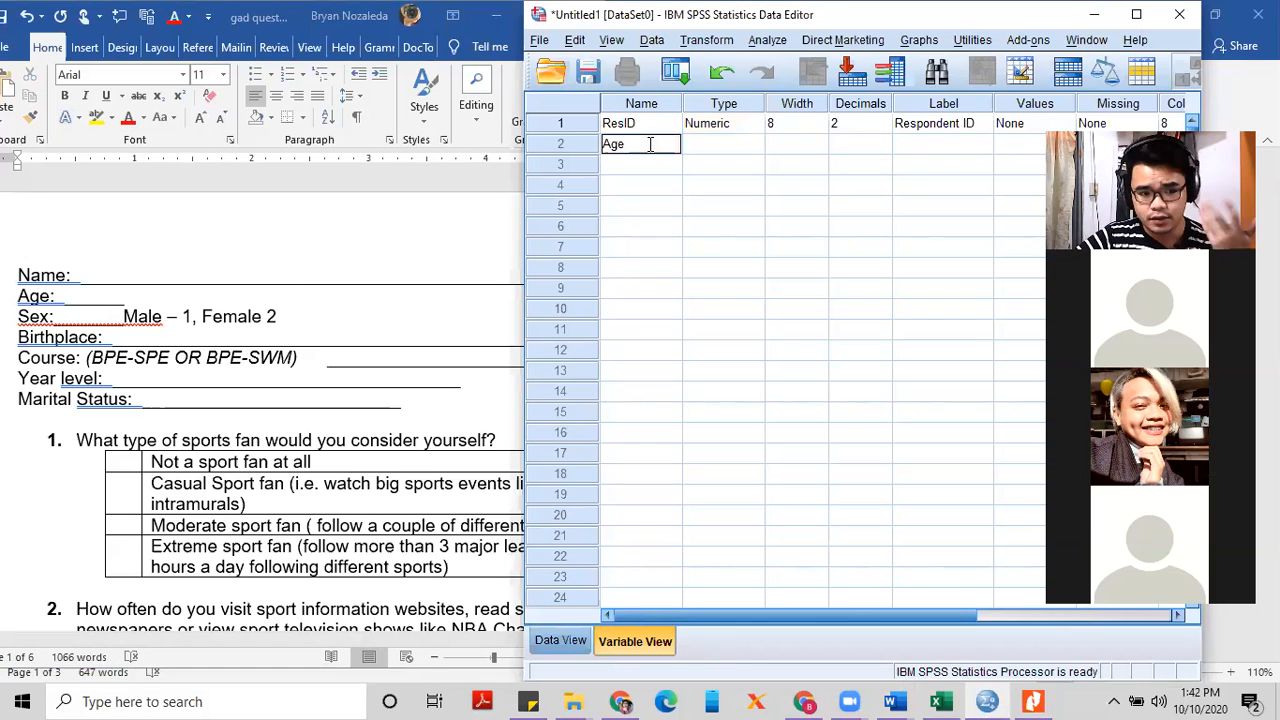
key(Tab)
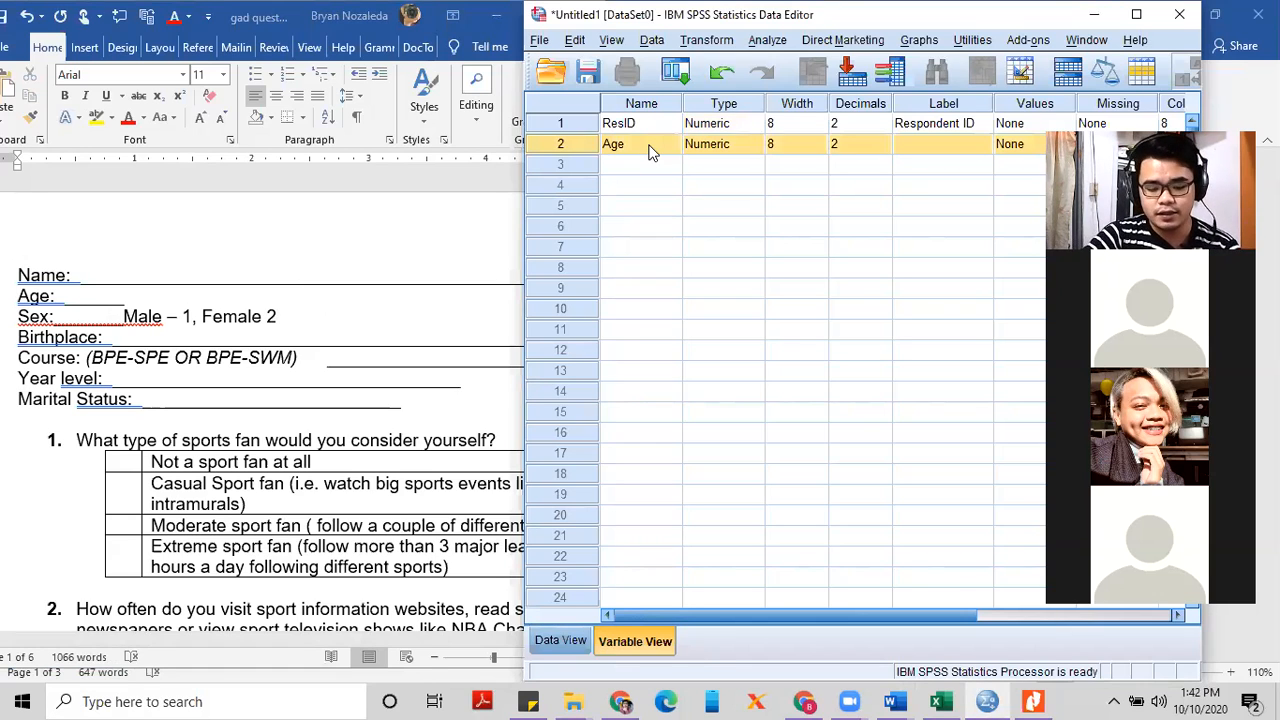
Define the third and fourth variables, named Sex and Birthplace, below Age
click(650, 147)
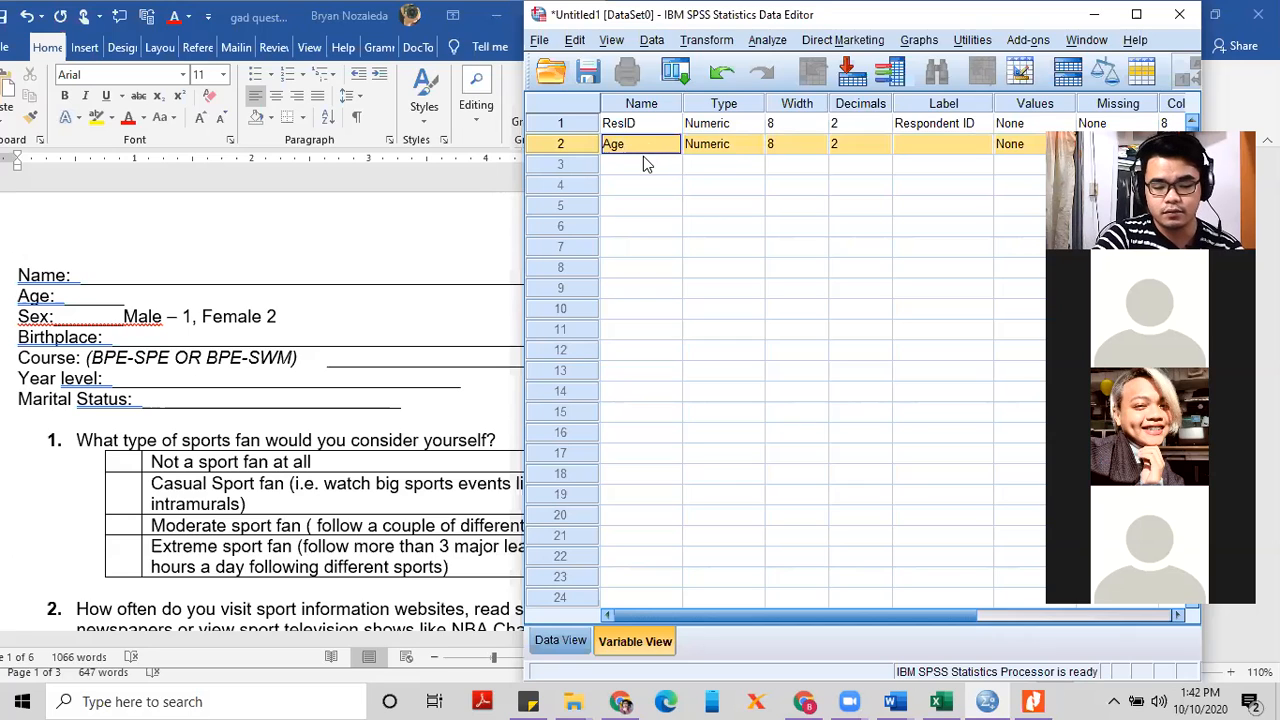
click(645, 163)
text(Sex)
key(Tab)
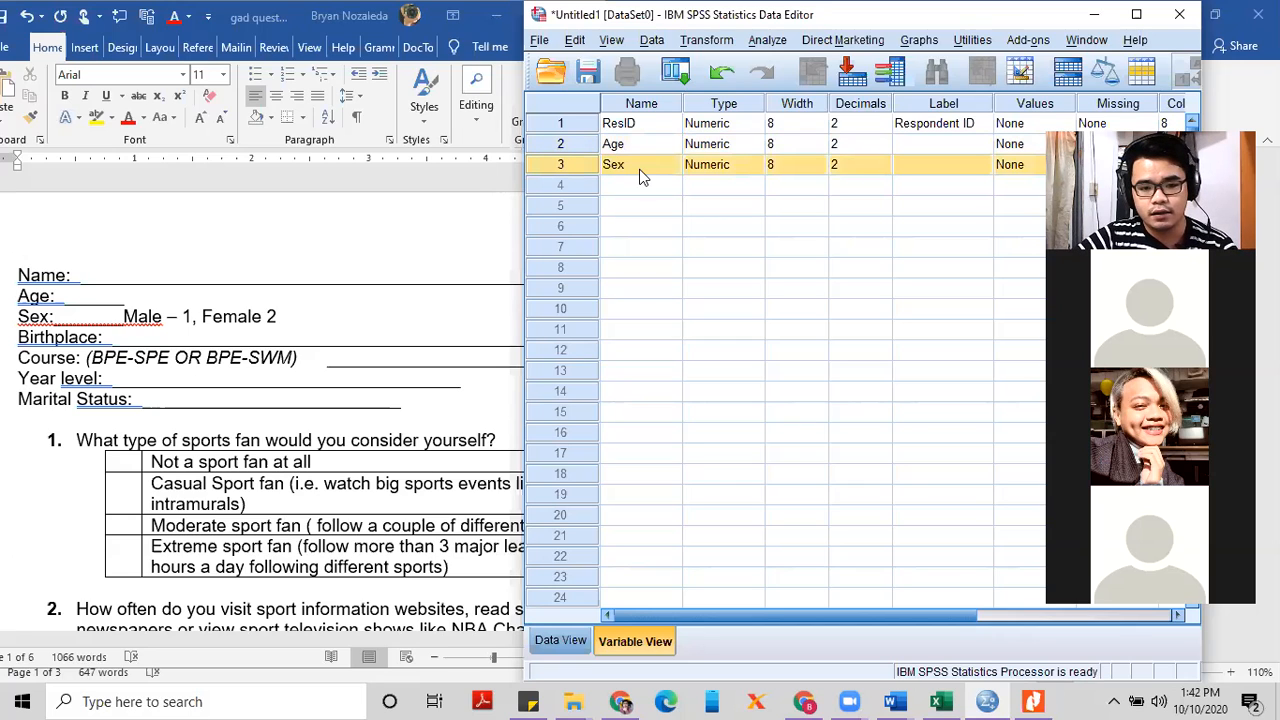
click(628, 187)
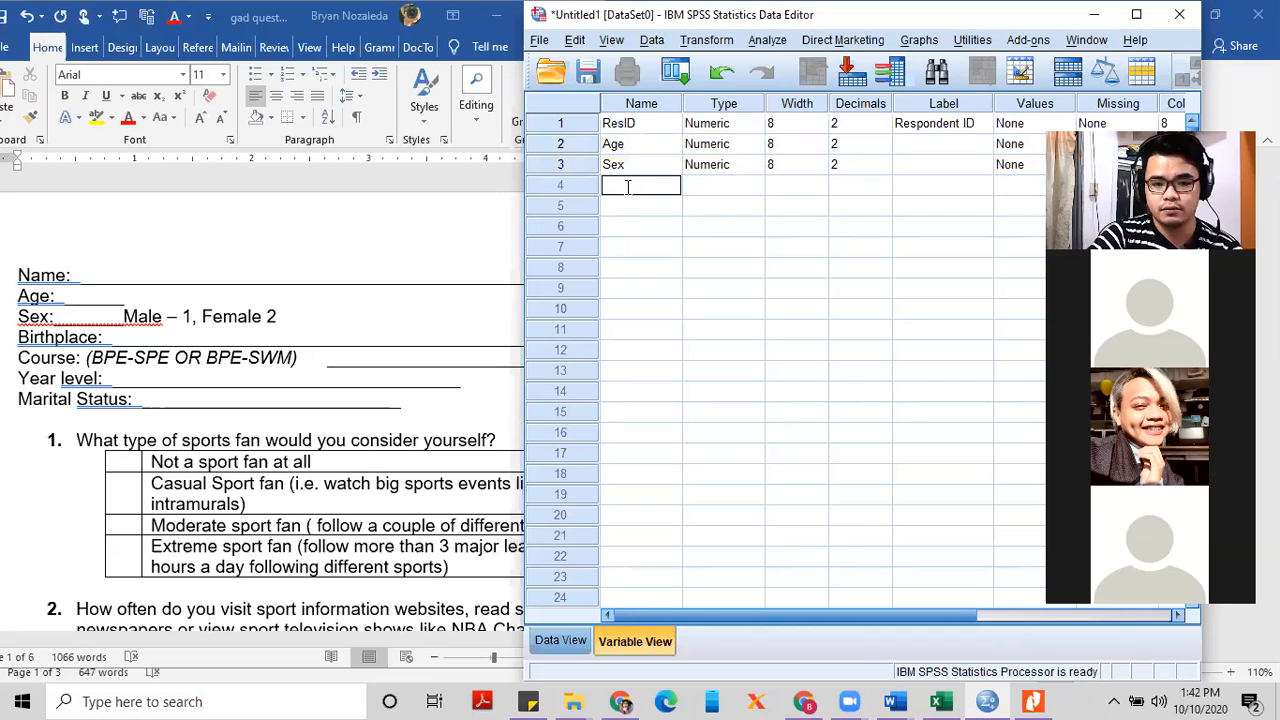
text(Birthp)
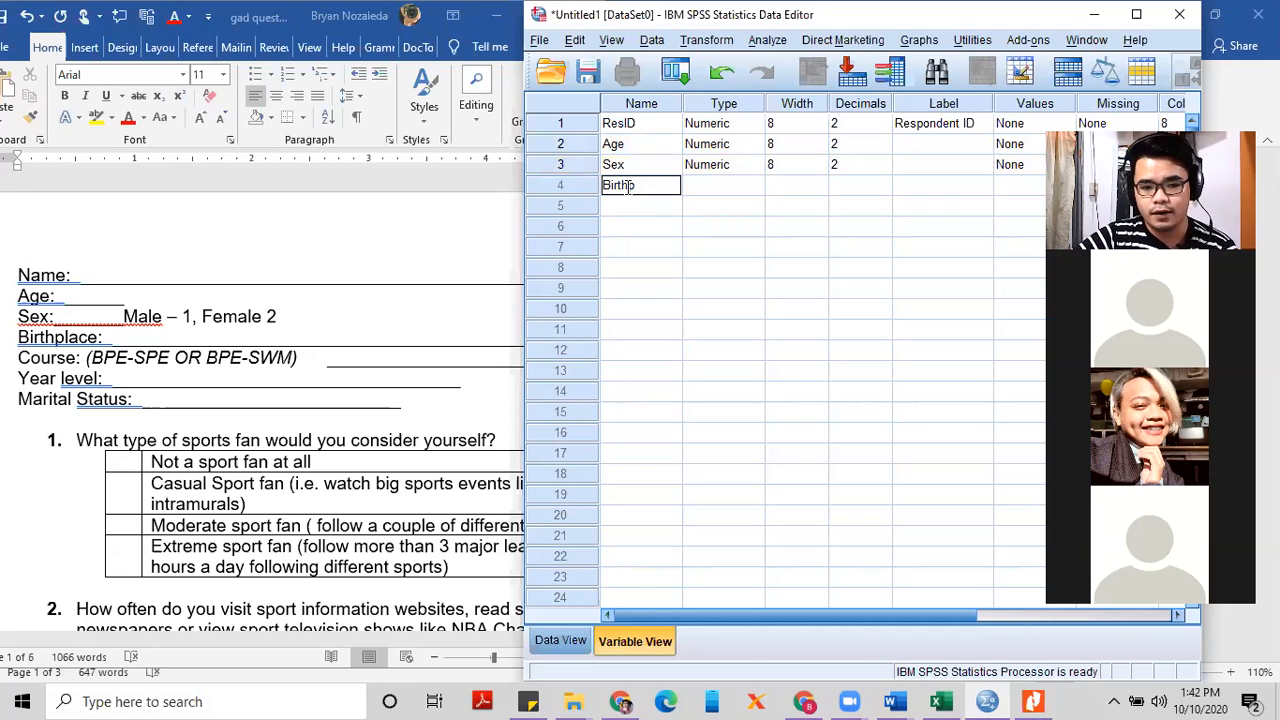
text(lace)
key(Return)
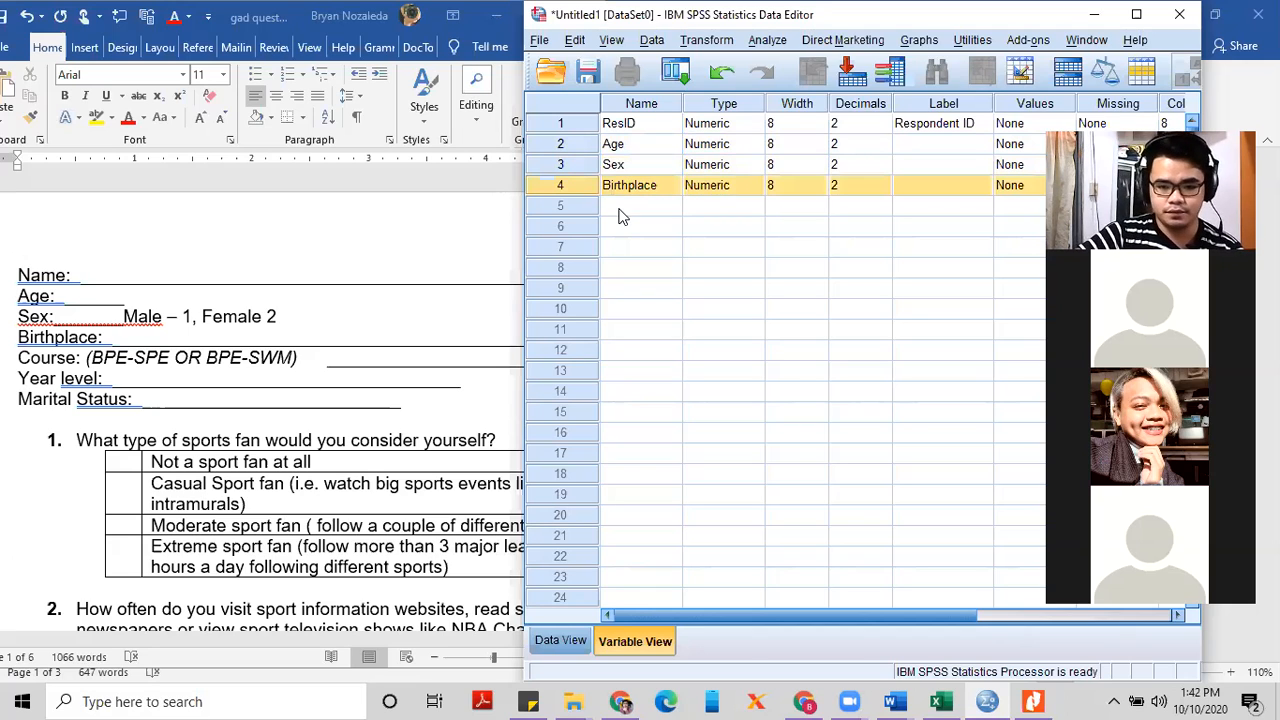
Define the fifth and sixth variables, named Course and YearLevel, below Birthplace
click(620, 207)
text(Cou)
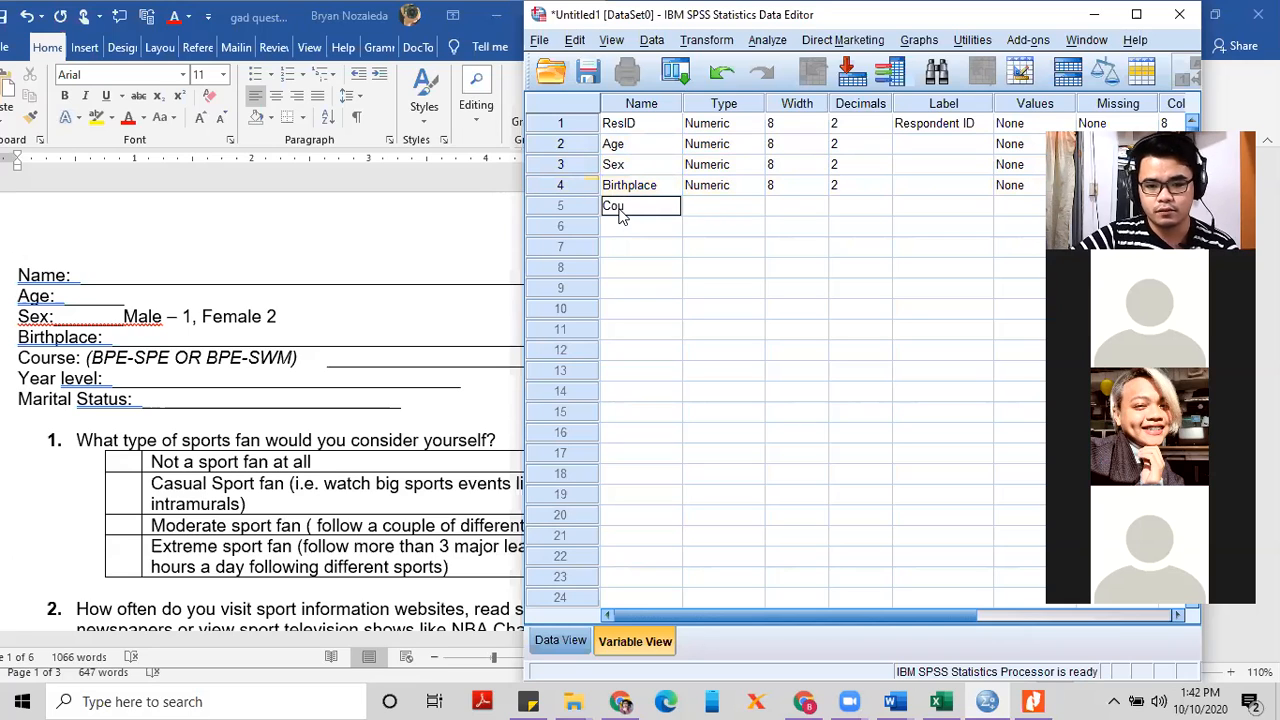
text(rse)
key(Return)
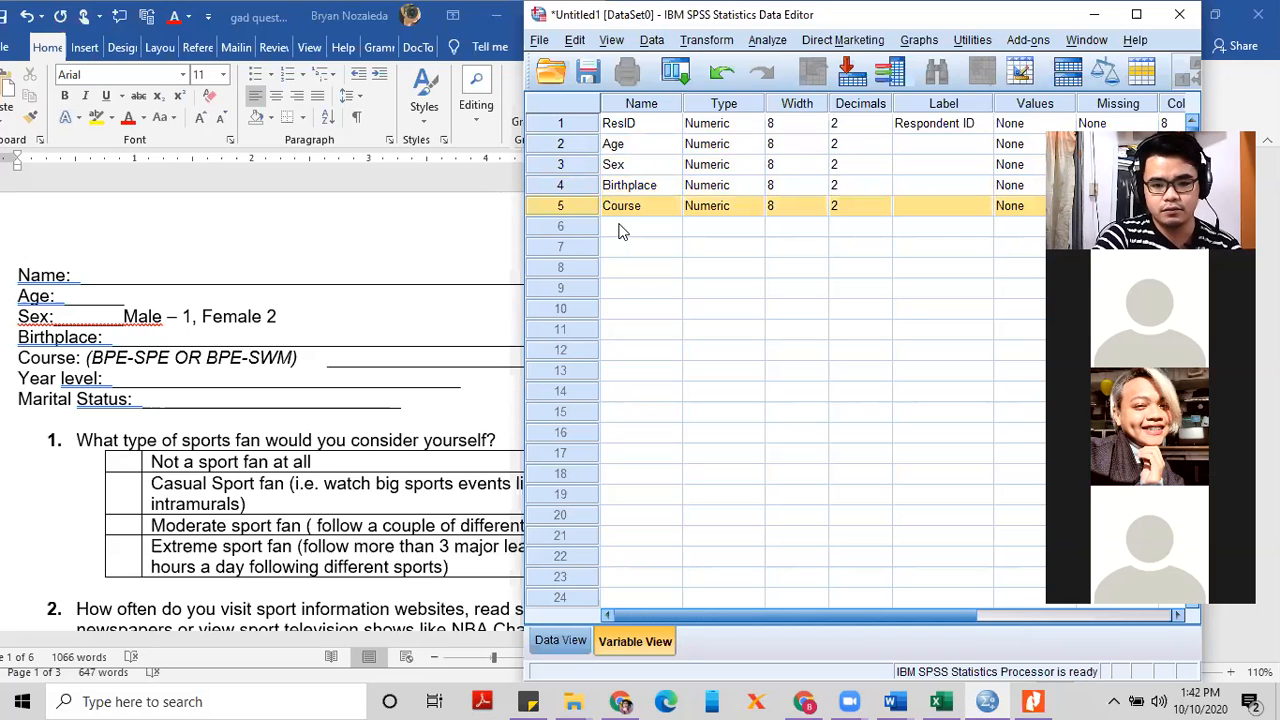
click(620, 226)
text(Yea)
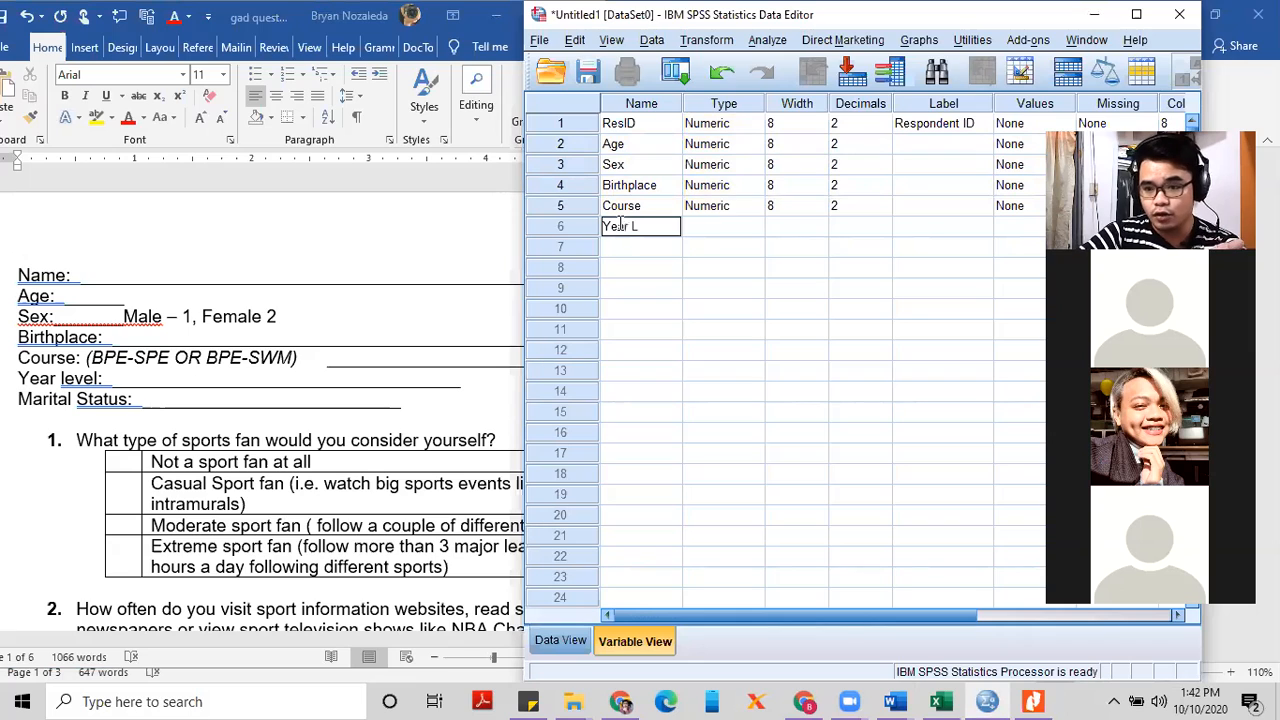
text(r L)
key(BackSpace)
key(BackSpace)
text(L)
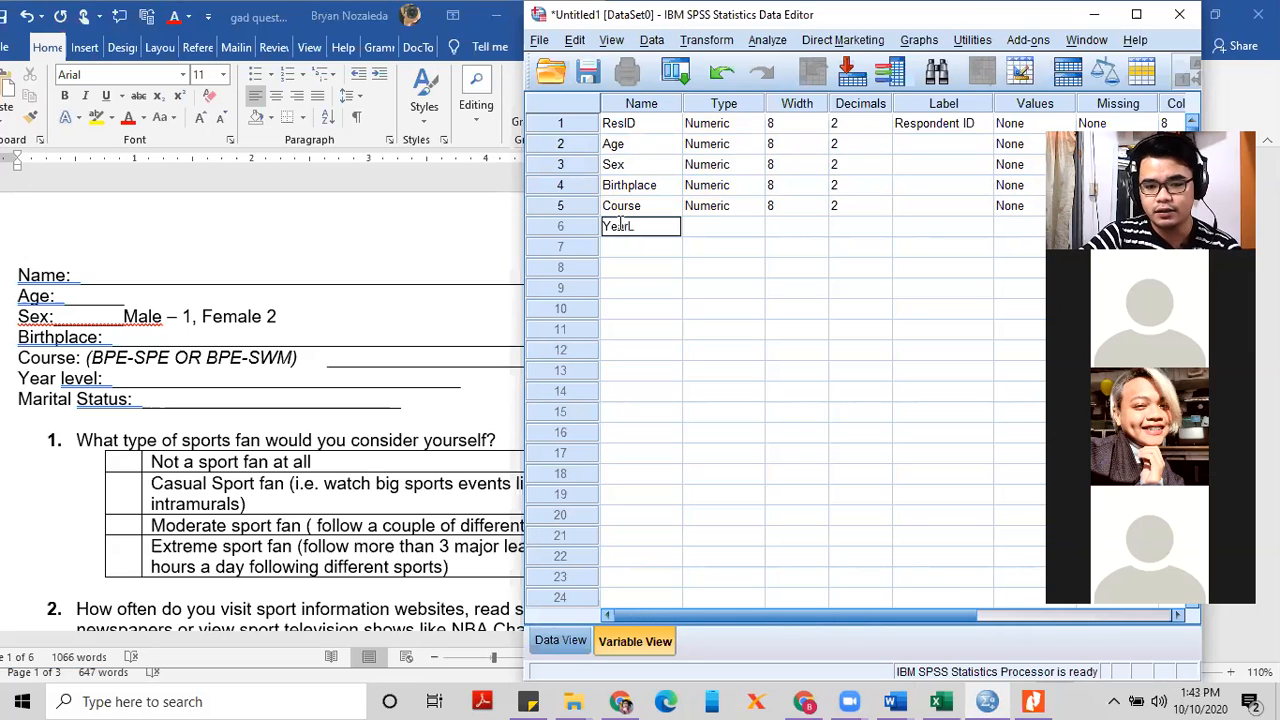
text(evel)
key(Return)
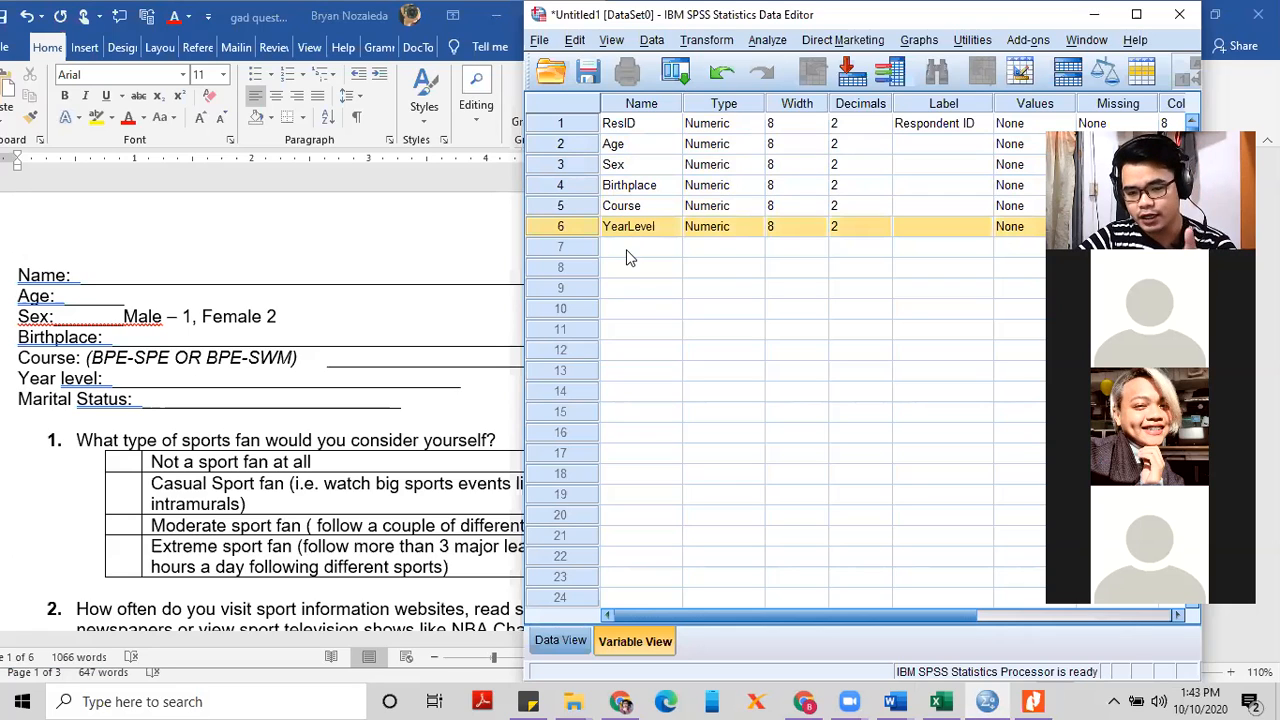
Define a seventh variable named MarStat below YearLevel for the marital status question
click(627, 254)
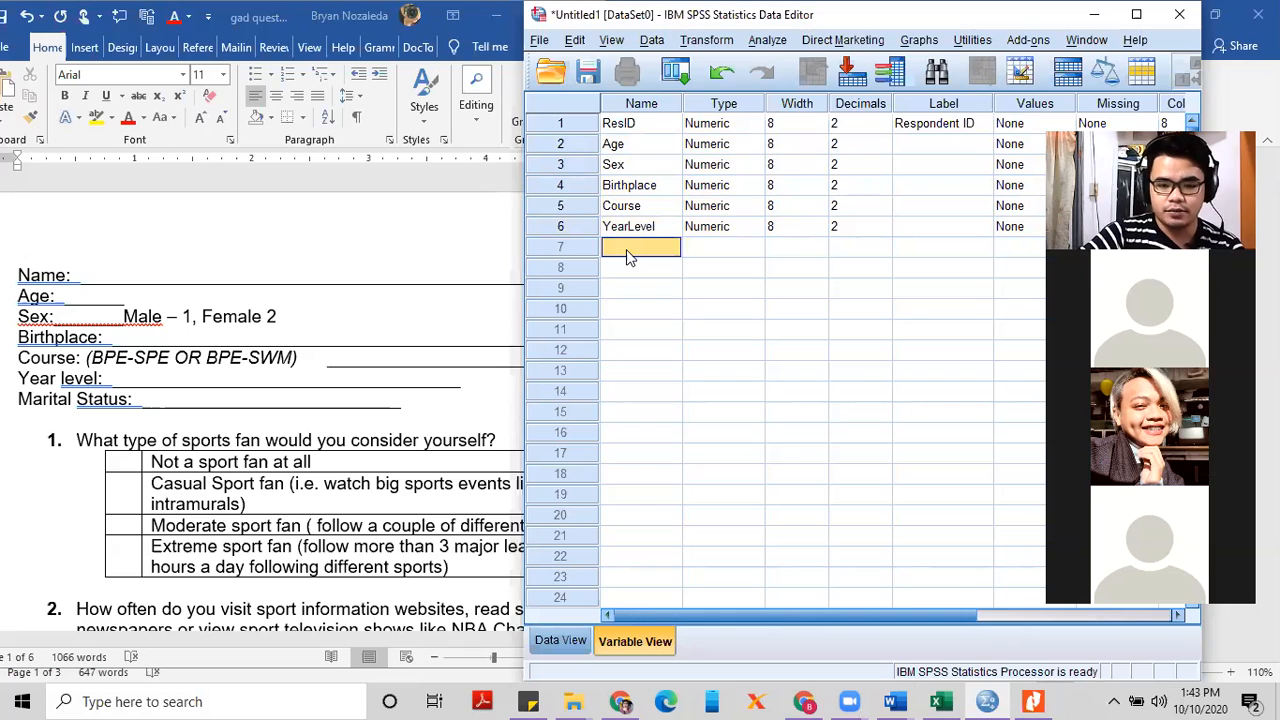
text(Mar)
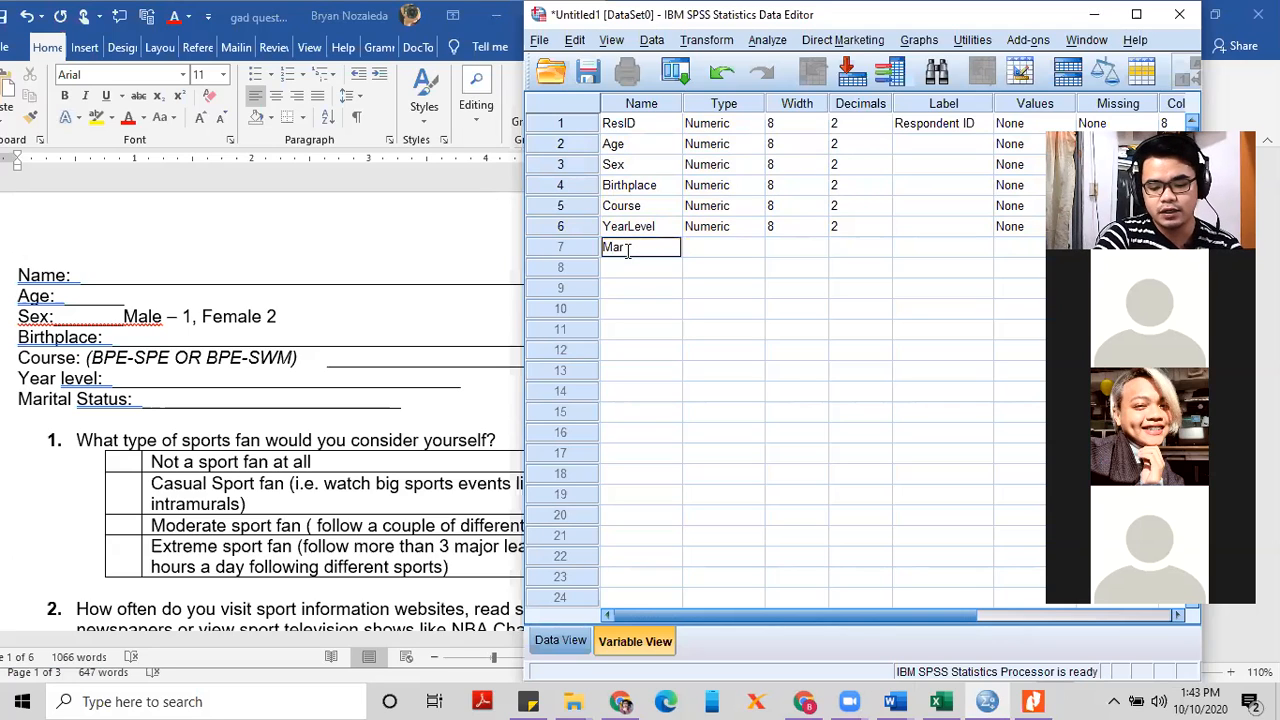
text(Stat)
key(Tab)
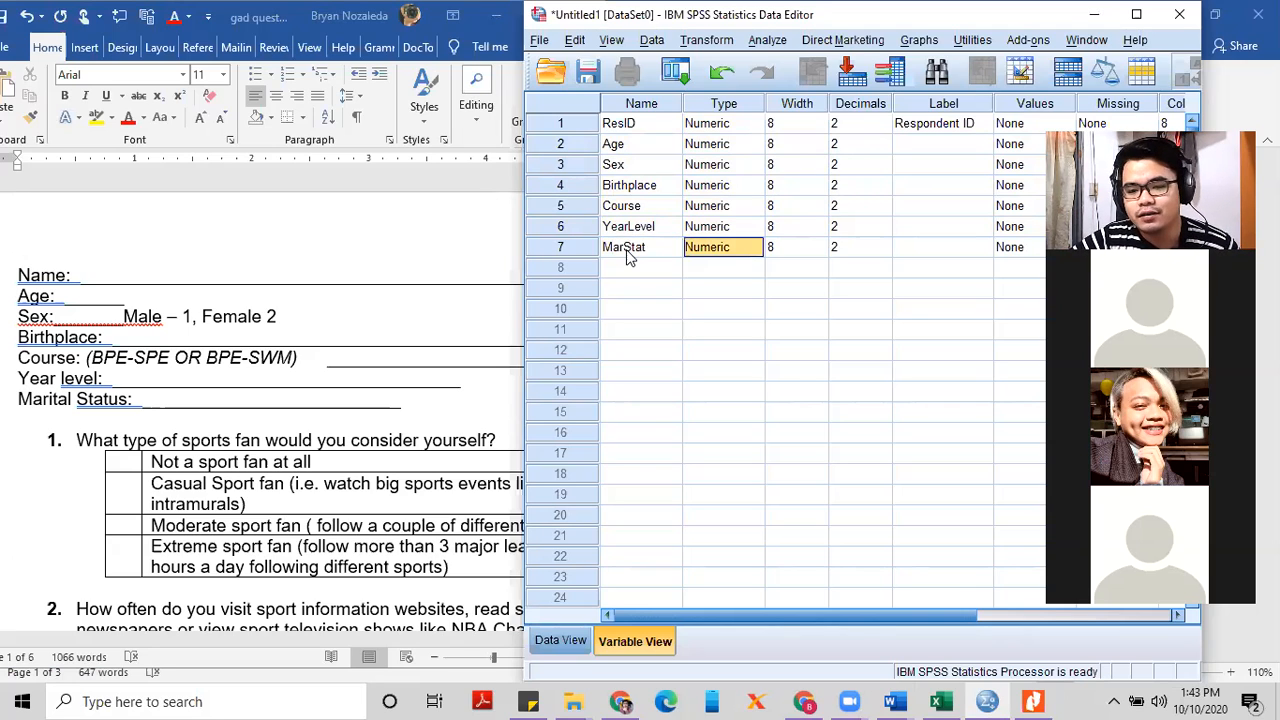
key(Left)
key(Left)
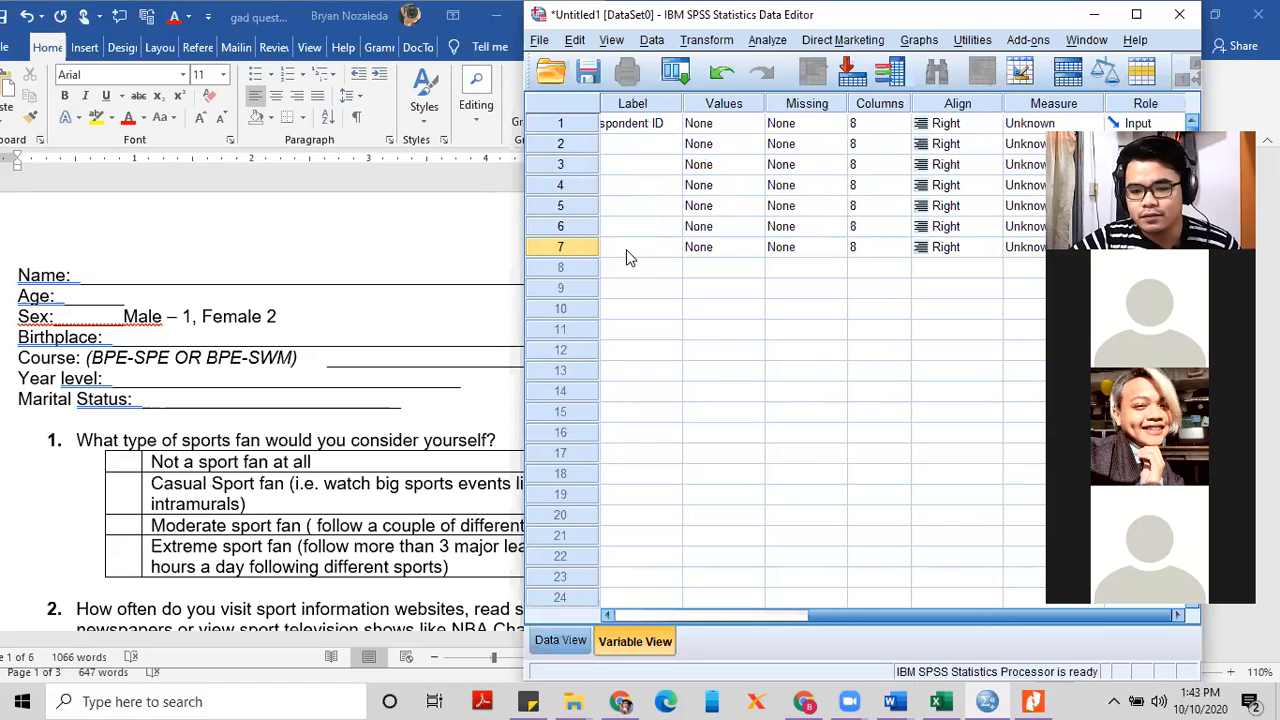
key(Left)
key(Left)
key(Left)
key(Left)
key(Left)
key(Left)
key(Left)
key(Left)
key(Left)
key(Left)
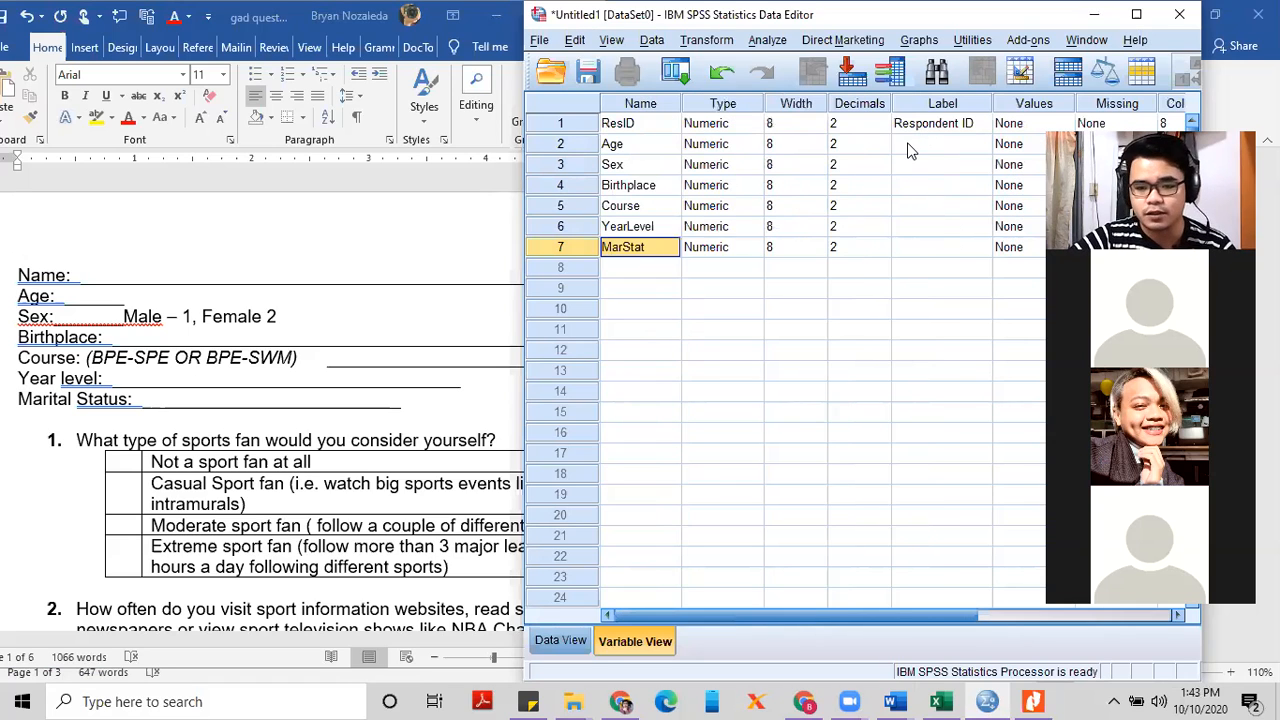
Give the Age variable the label "Age" and the Sex variable the label "Sex"
click(910, 146)
key(Tab)
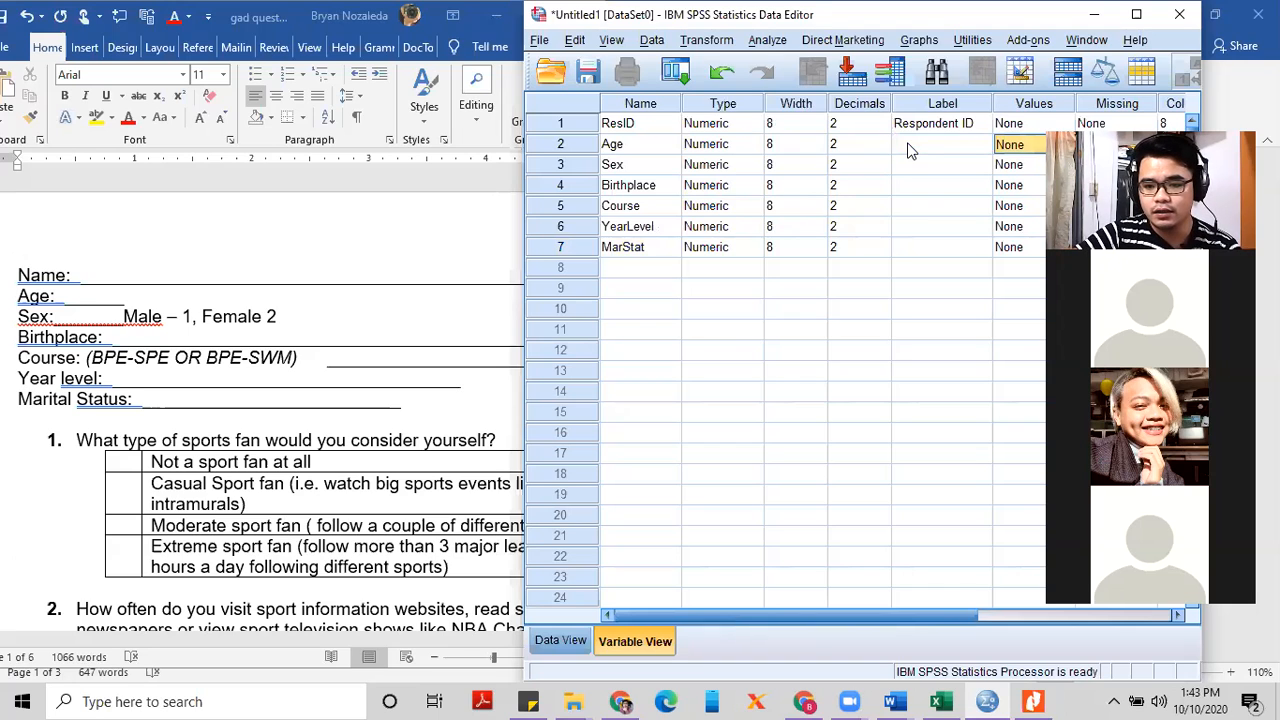
click(910, 147)
text(Age)
key(Return)
text(Sex)
key(Return)
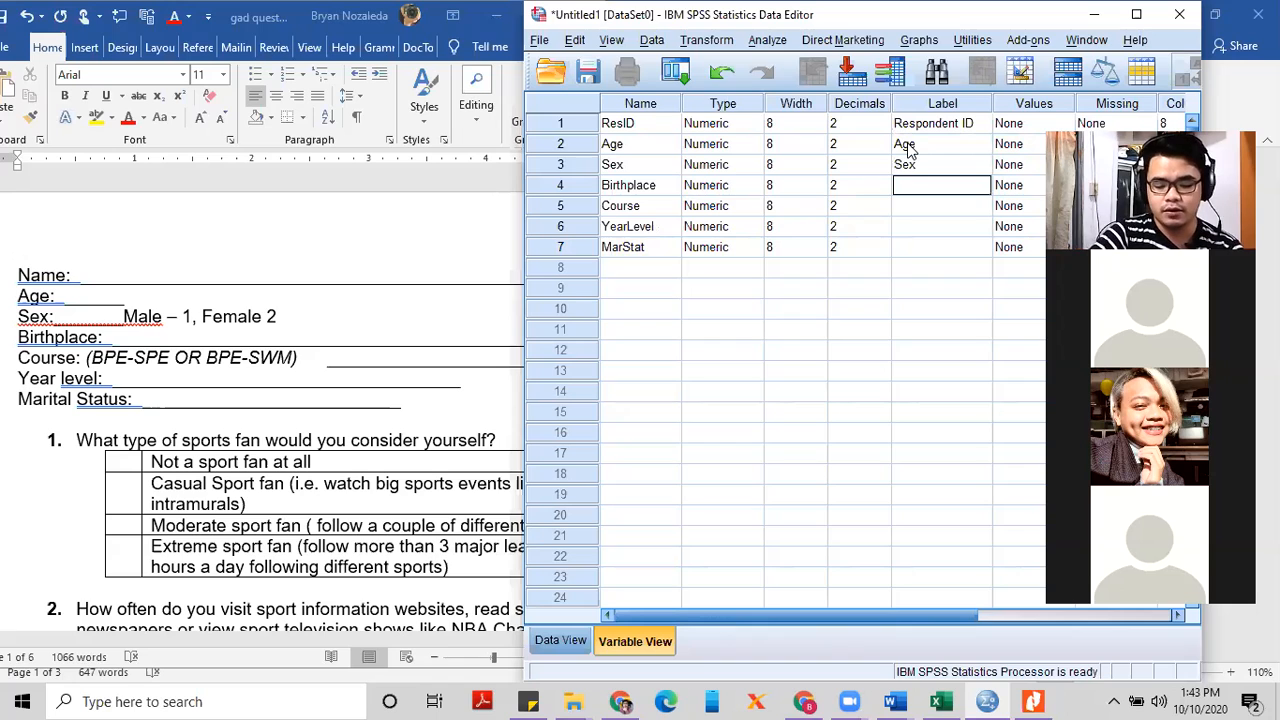
Label the Birthplace variable "Birthplace" and the Course variable "Course"
text(Birth)
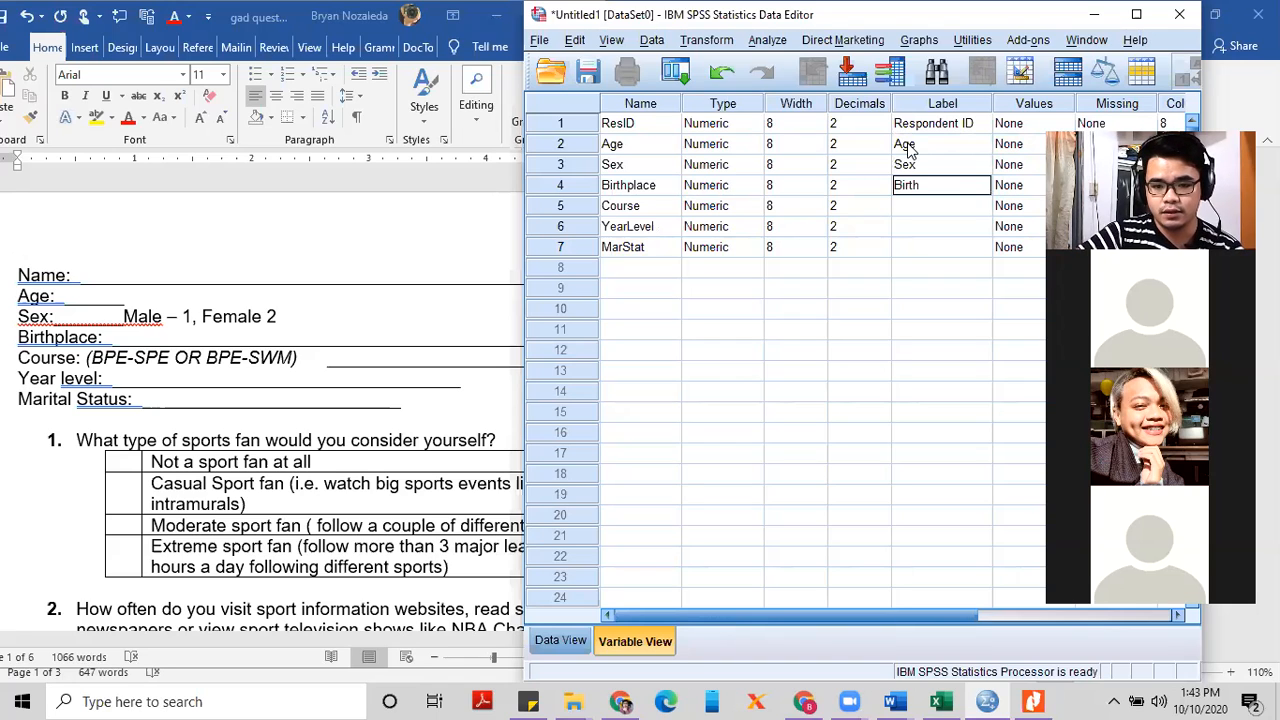
text(place)
key(Return)
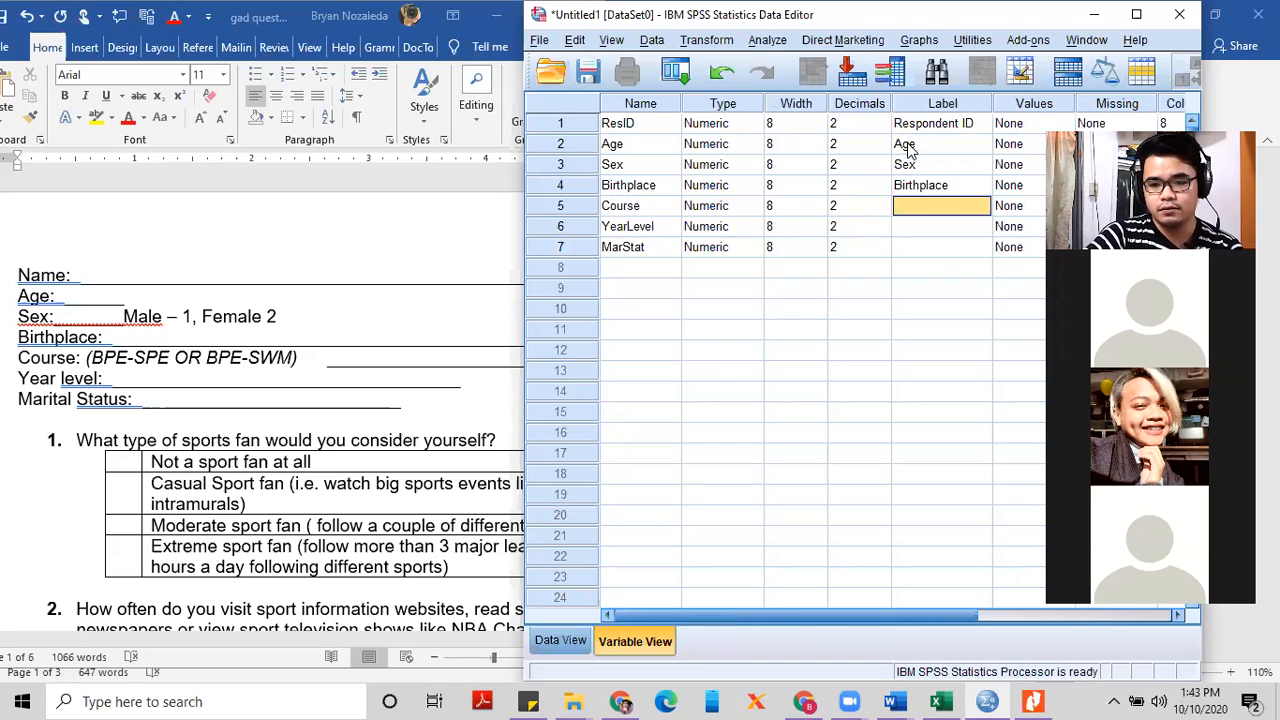
text(Course)
key(Return)
Label the YearLevel variable "Year Level" and the MarStat variable "Marital Status"
text(Yea)
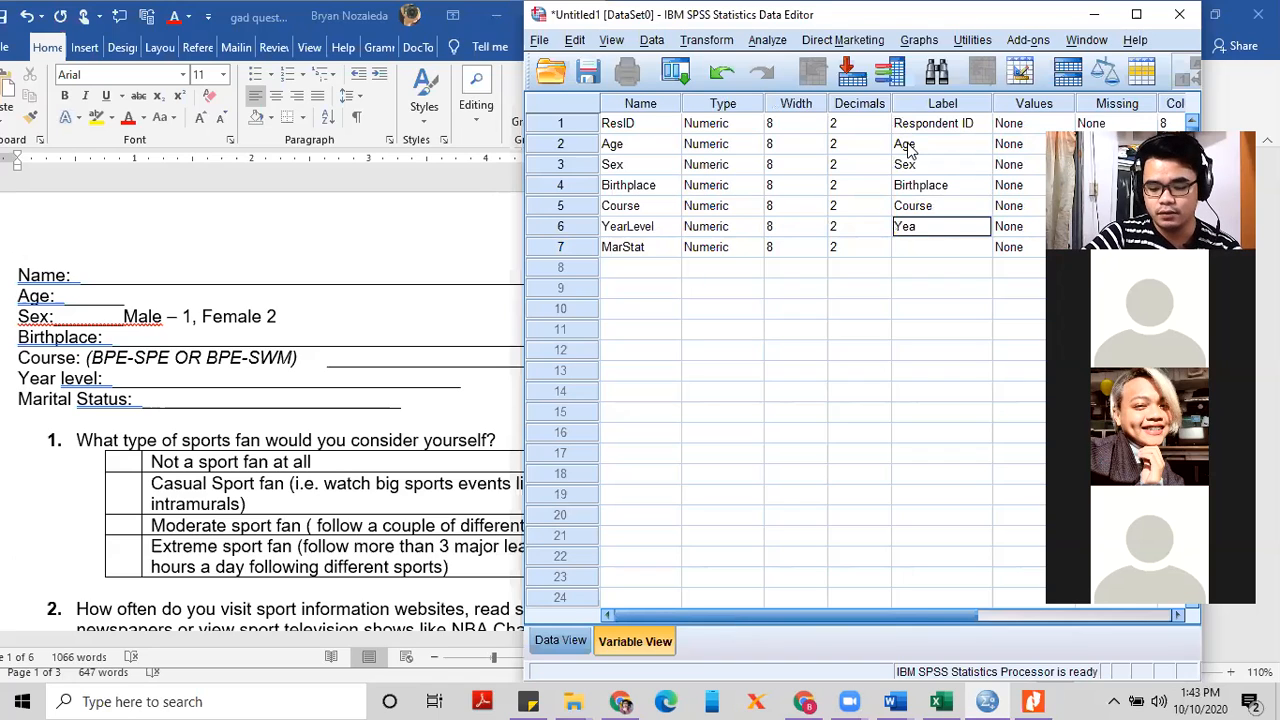
text(r Level)
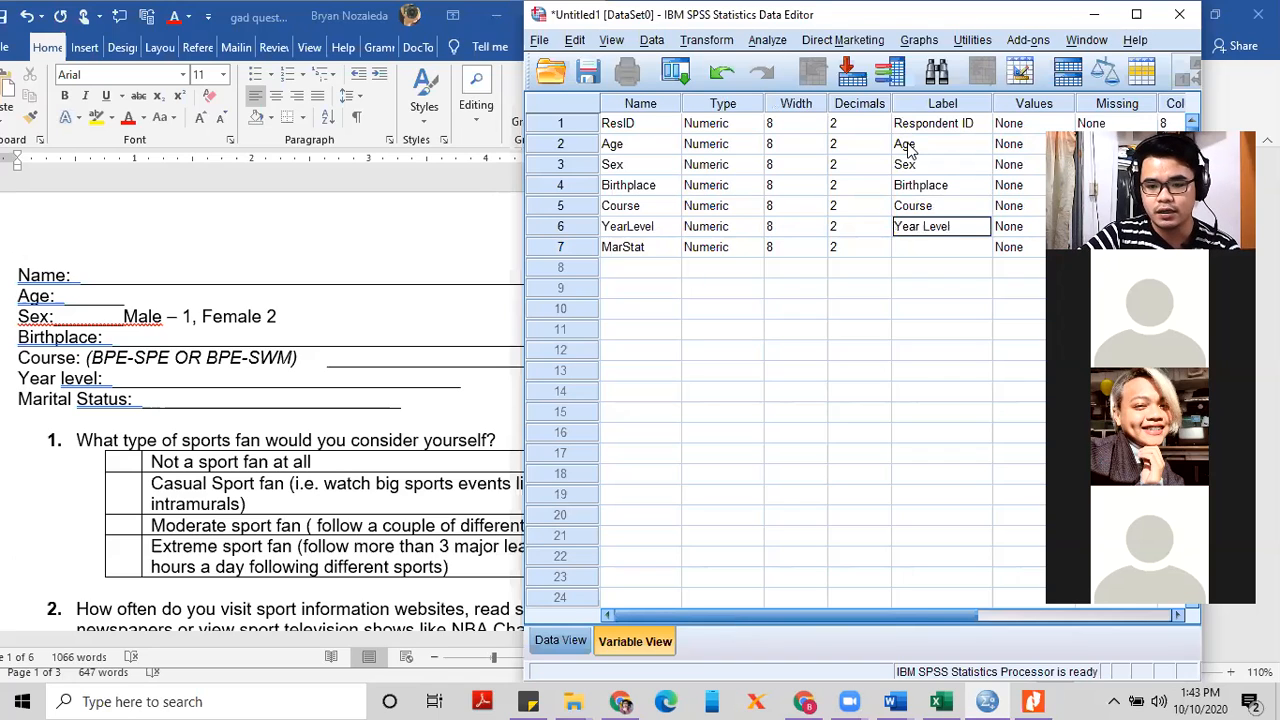
key(Return)
text(Mar)
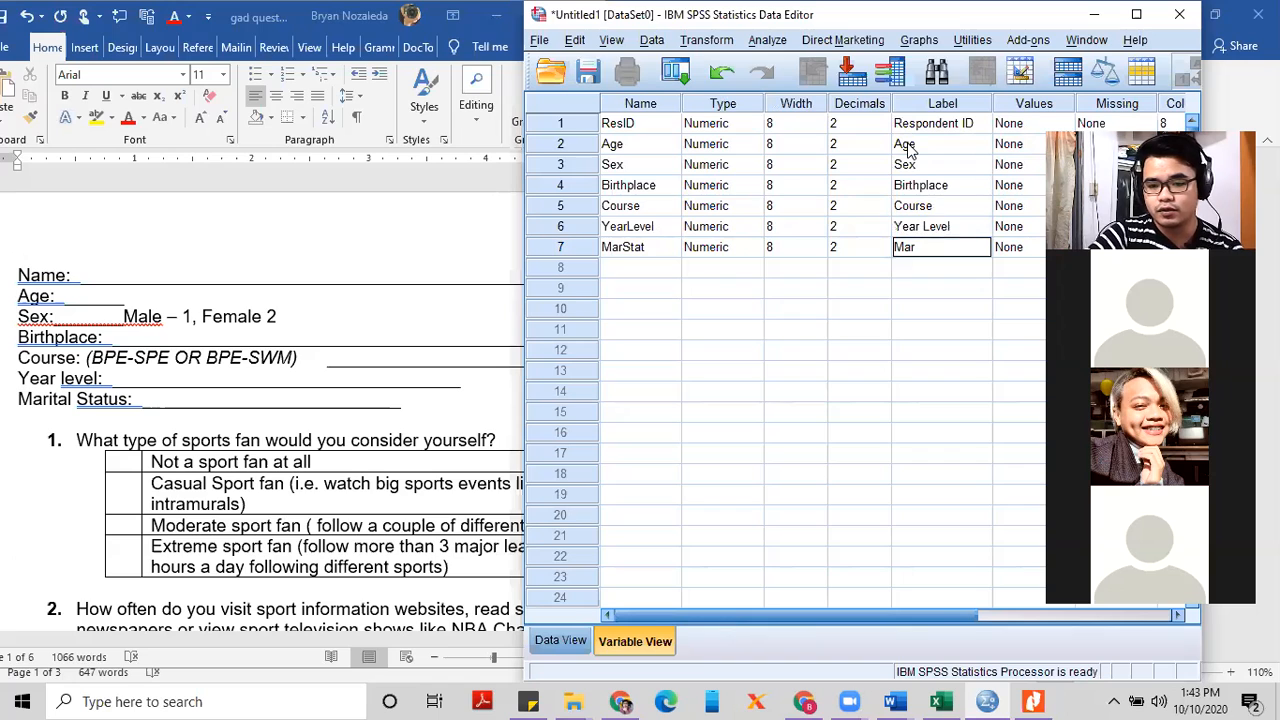
text(itsal)
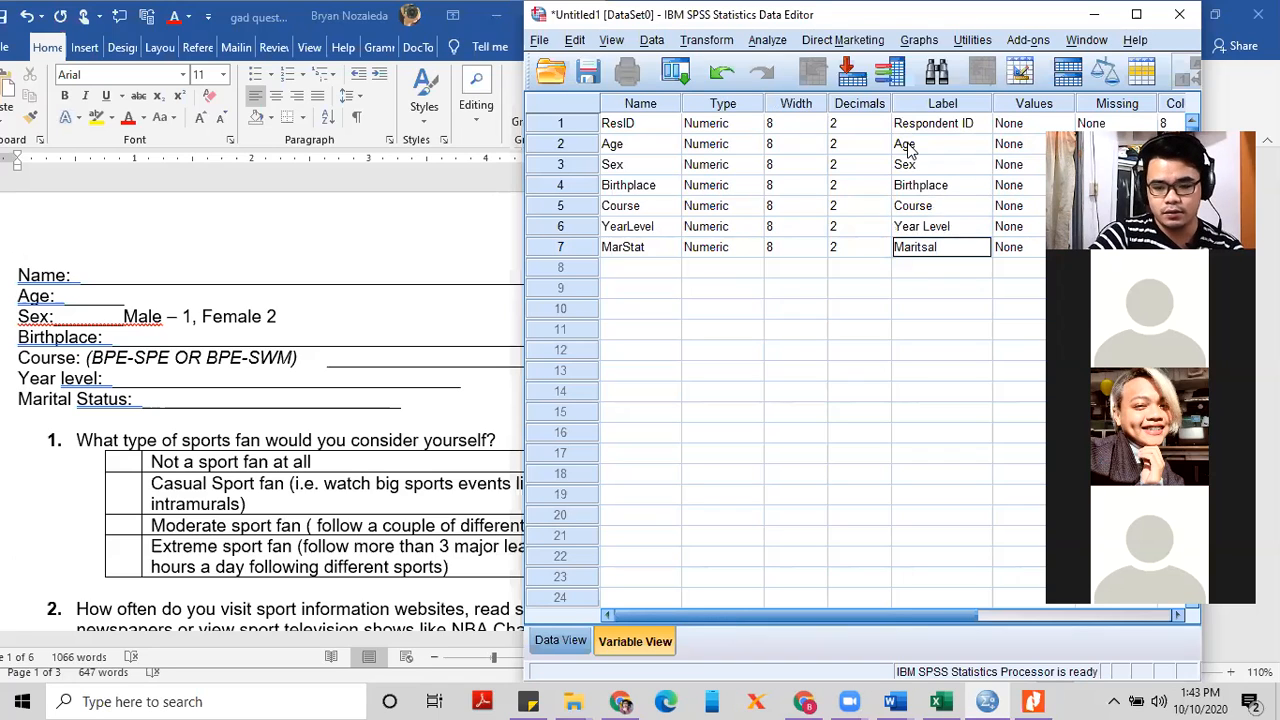
key(BackSpace)
key(BackSpace)
key(BackSpace)
text(al Status)
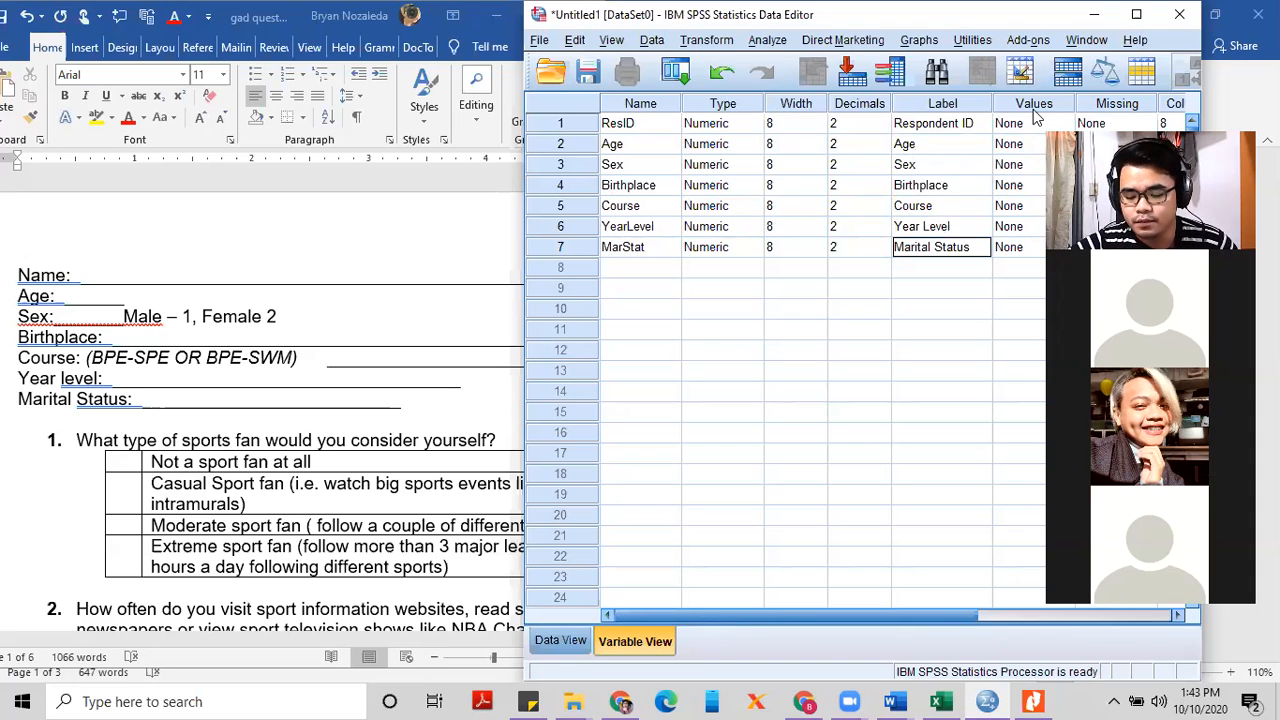
key(Return)
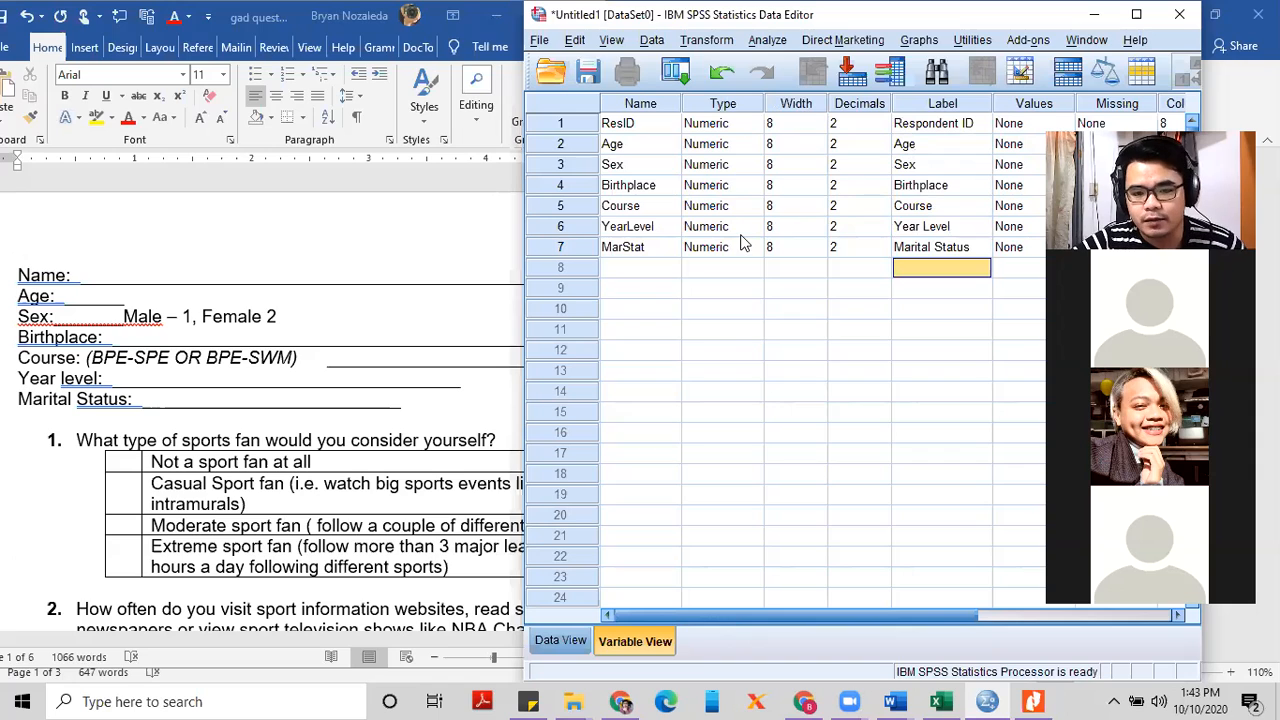
Try the String option in the variable type settings of ResID and return the type to Numeric
click(757, 125)
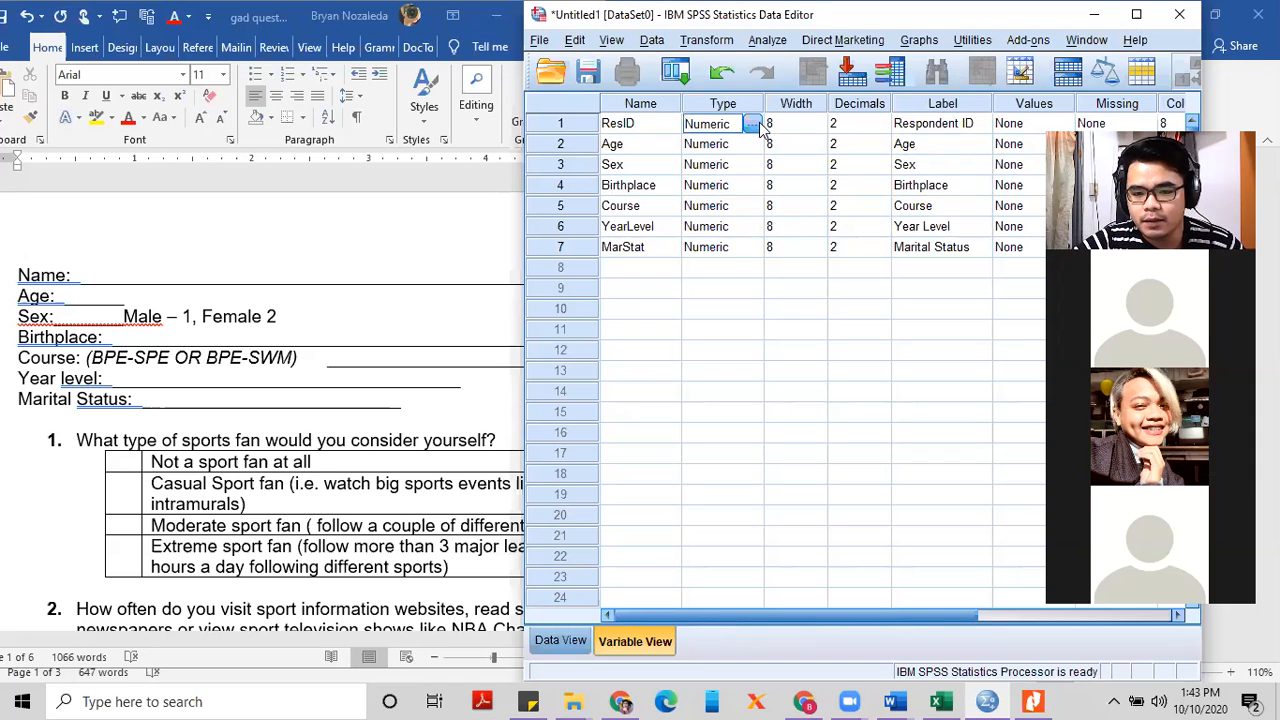
click(751, 124)
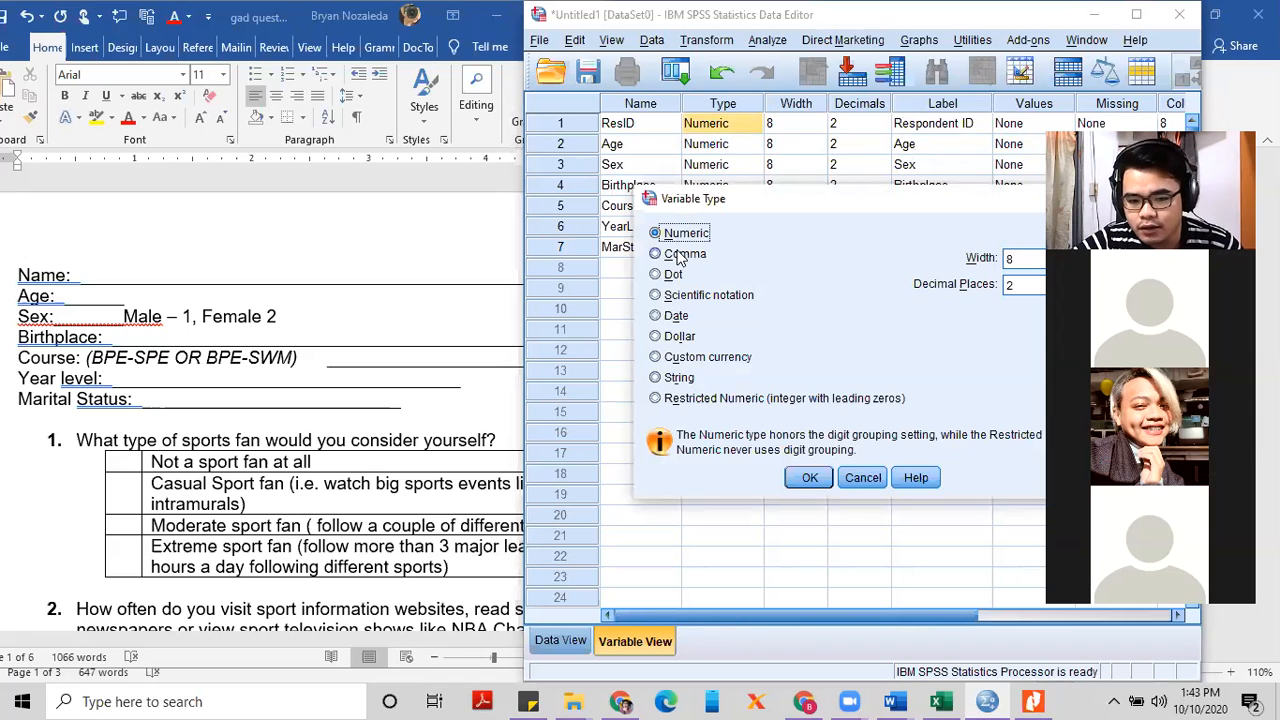
click(655, 378)
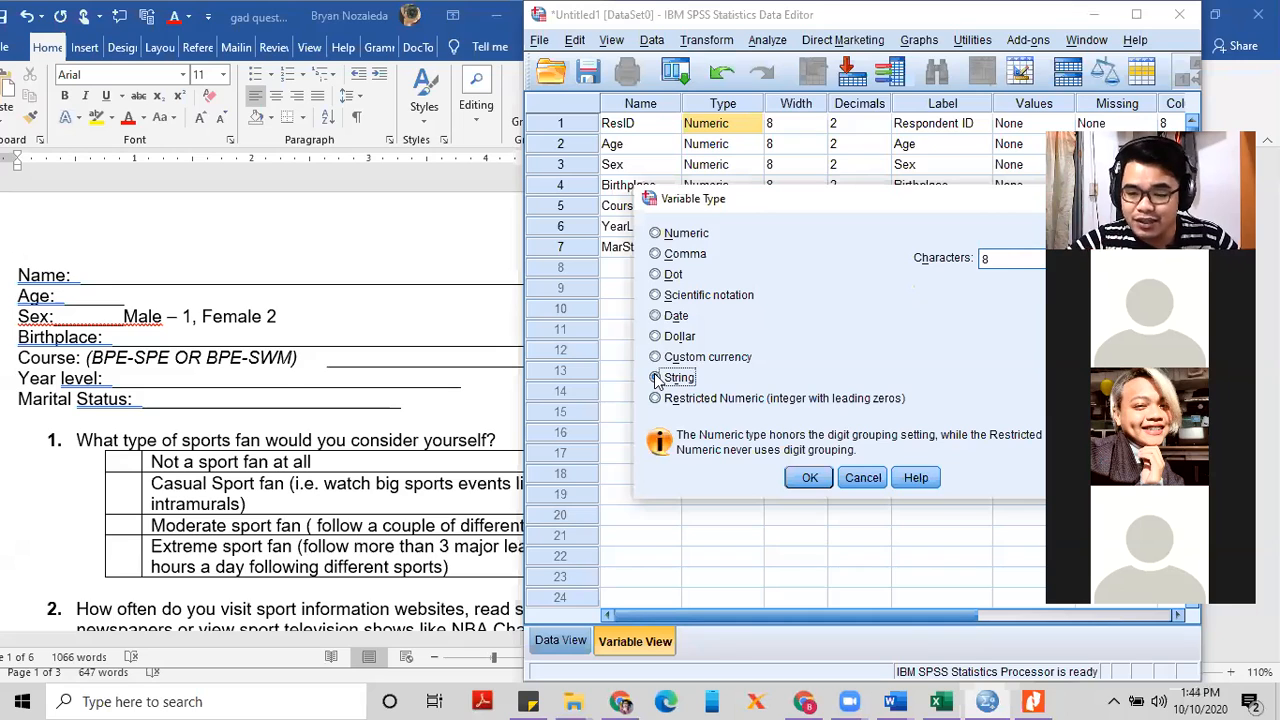
click(686, 235)
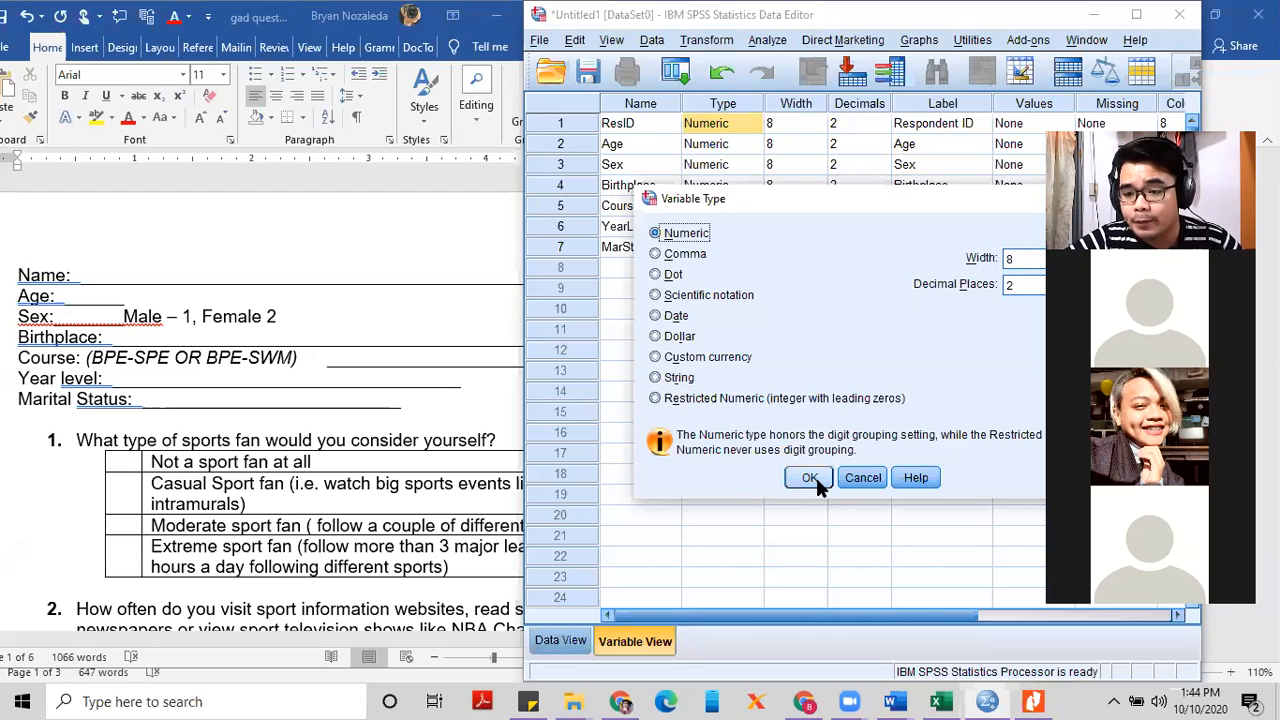
click(809, 477)
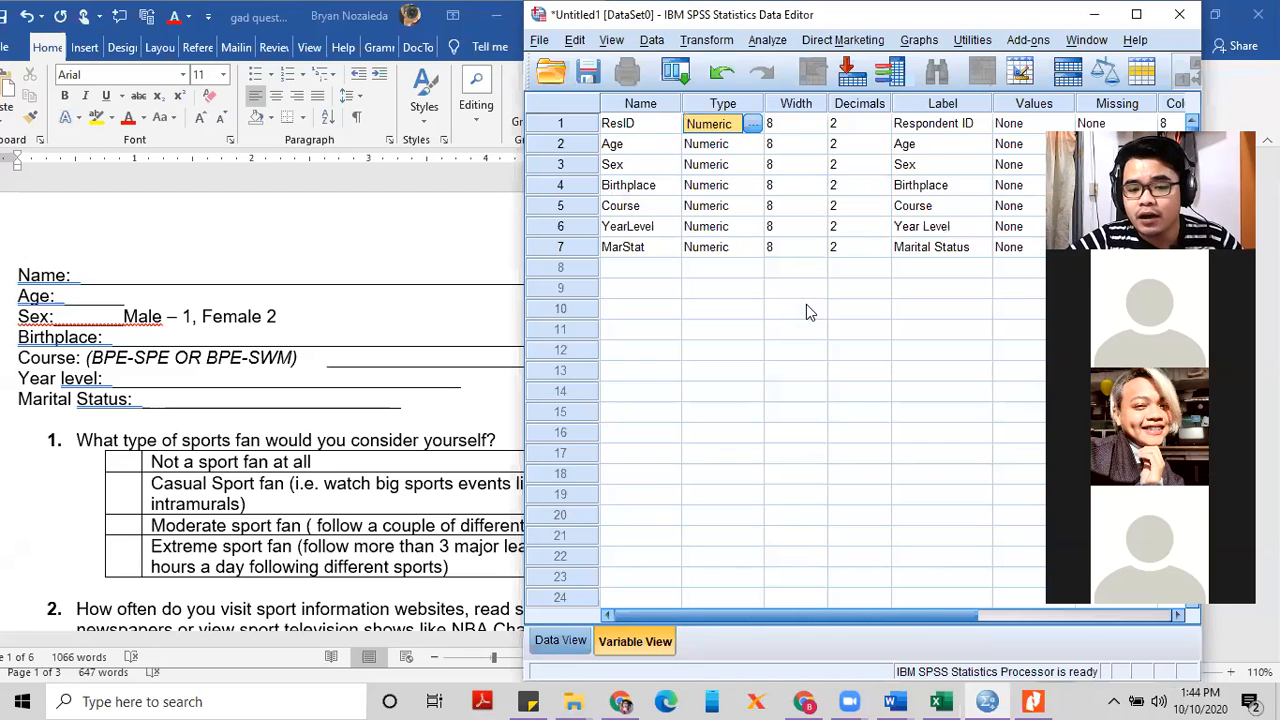
Examine the width and decimal places settings of the ResID variable without changing them
click(806, 121)
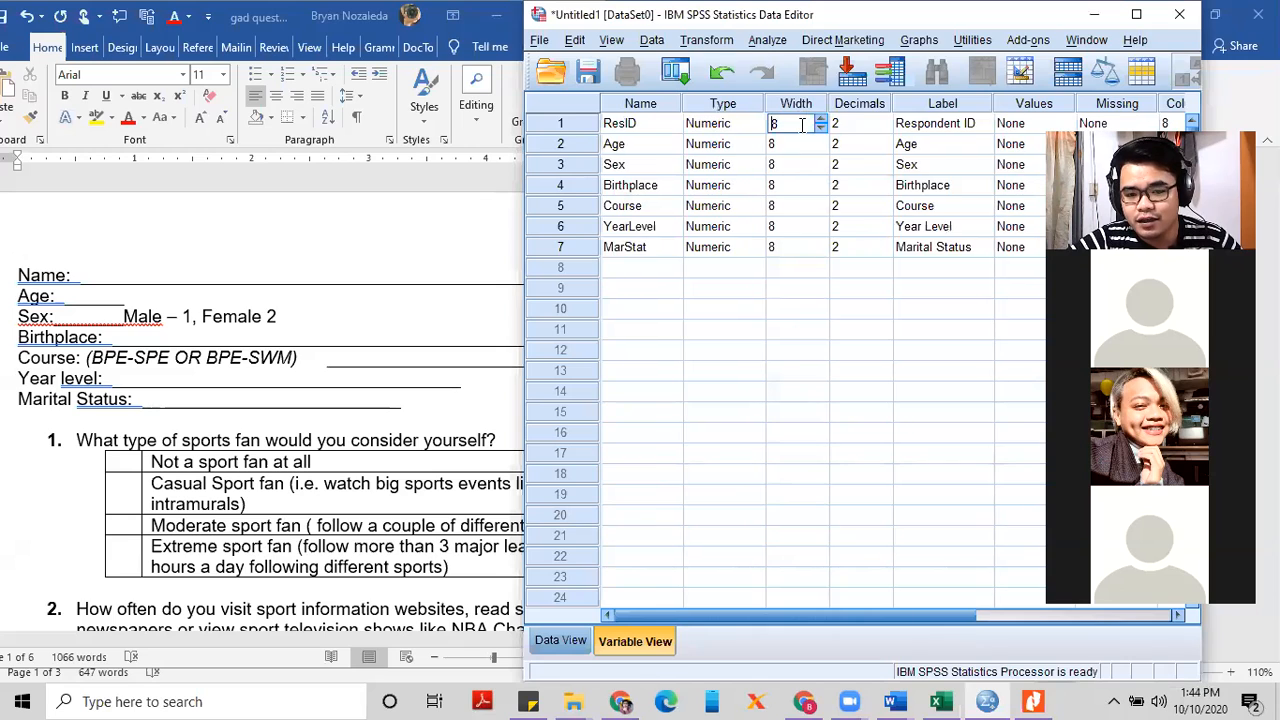
click(748, 128)
click(754, 124)
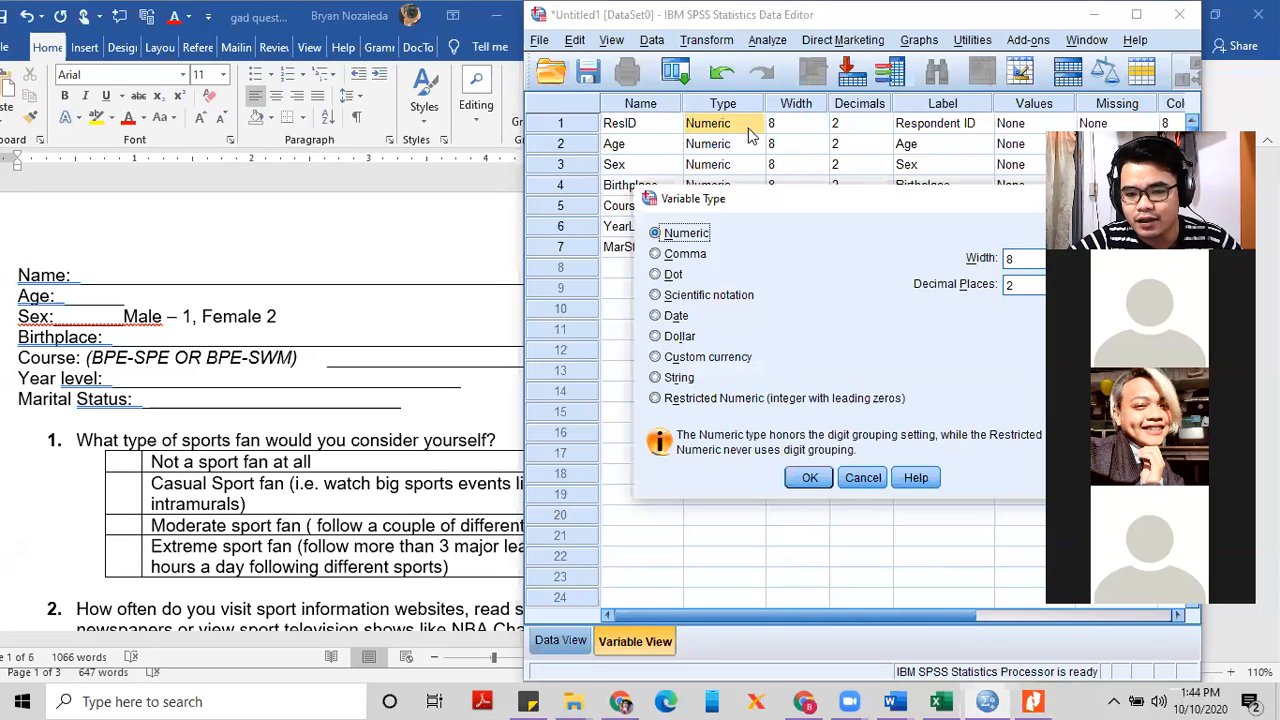
drag(881, 199, 645, 215)
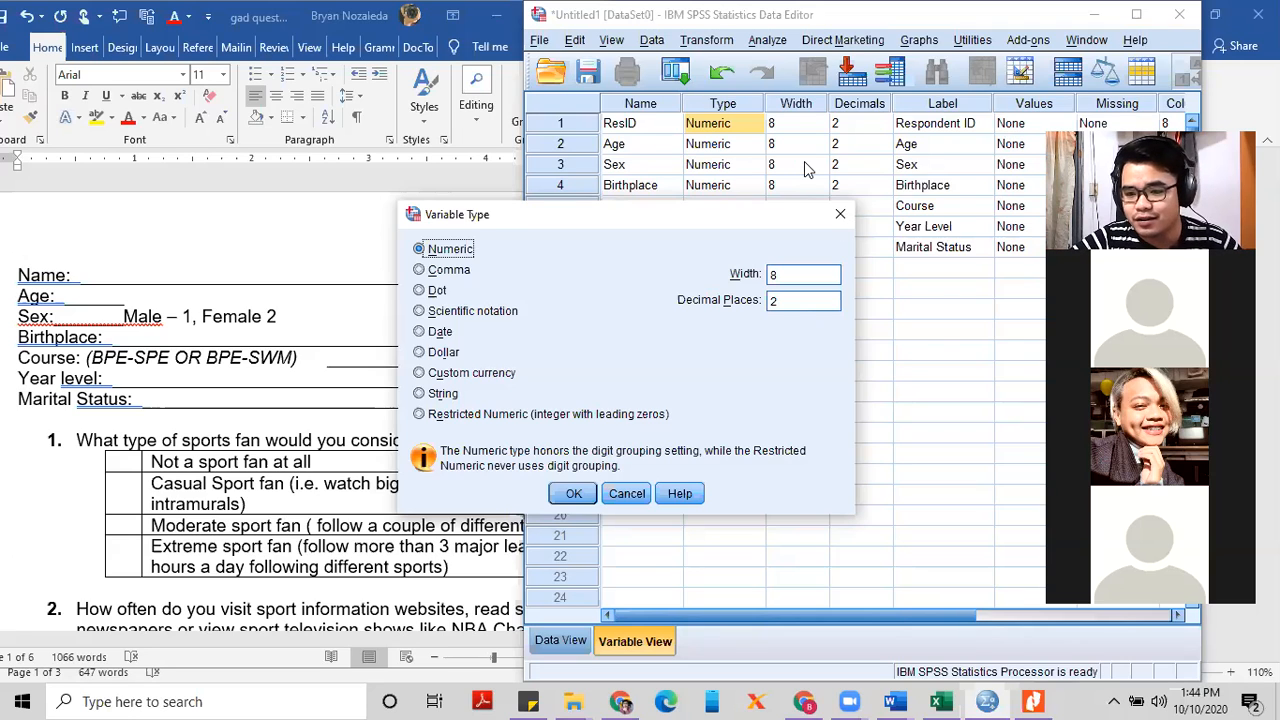
key(Escape)
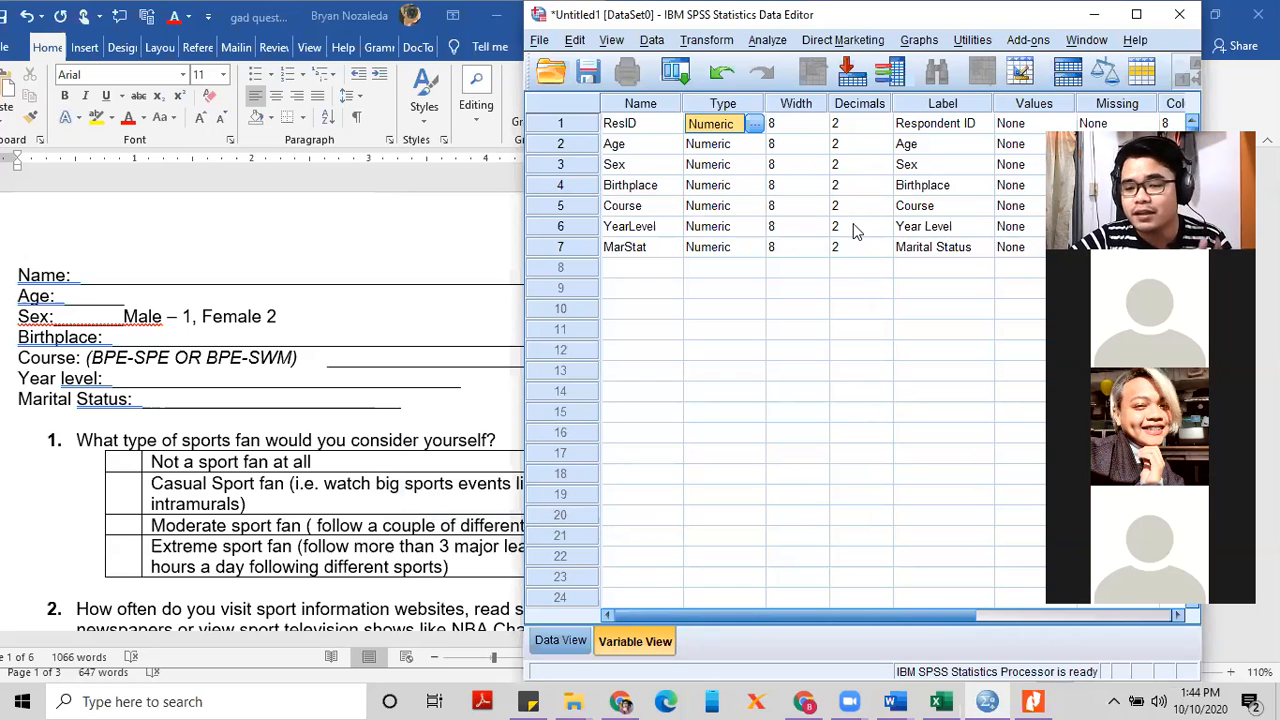
click(850, 123)
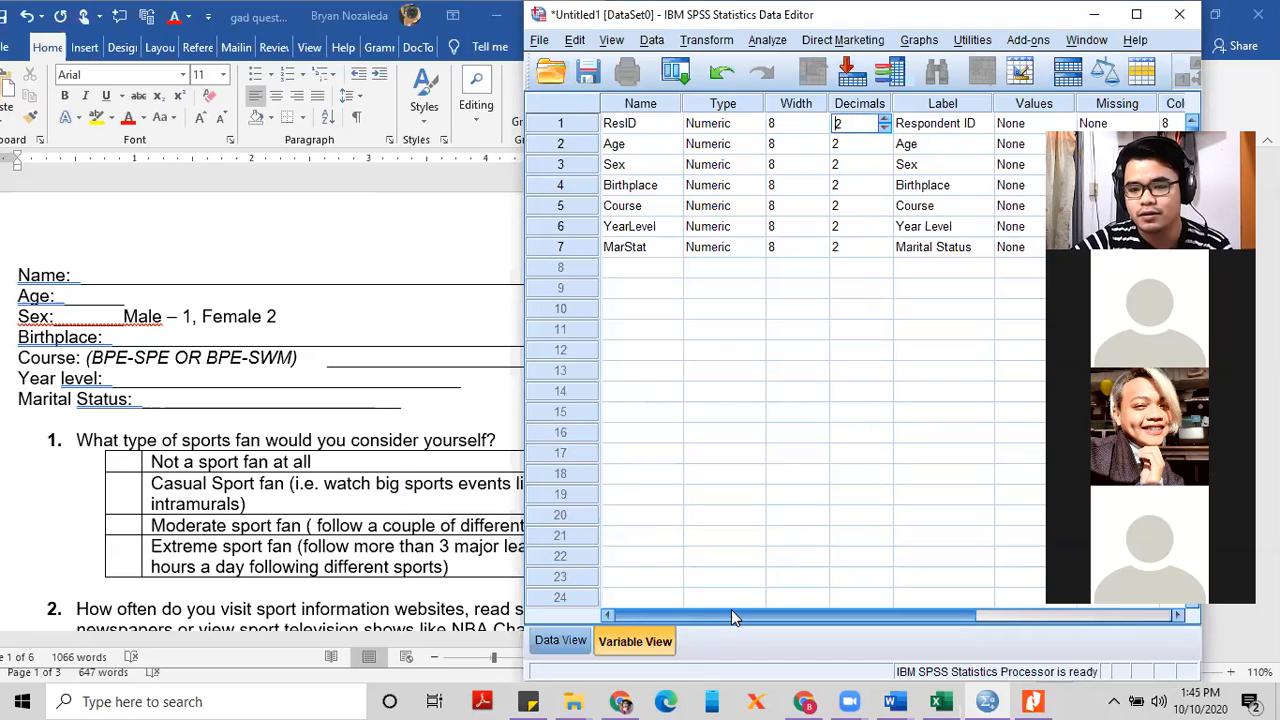
Examine the label and value settings of the Respondent ID and Age variables
drag(731, 615, 838, 613)
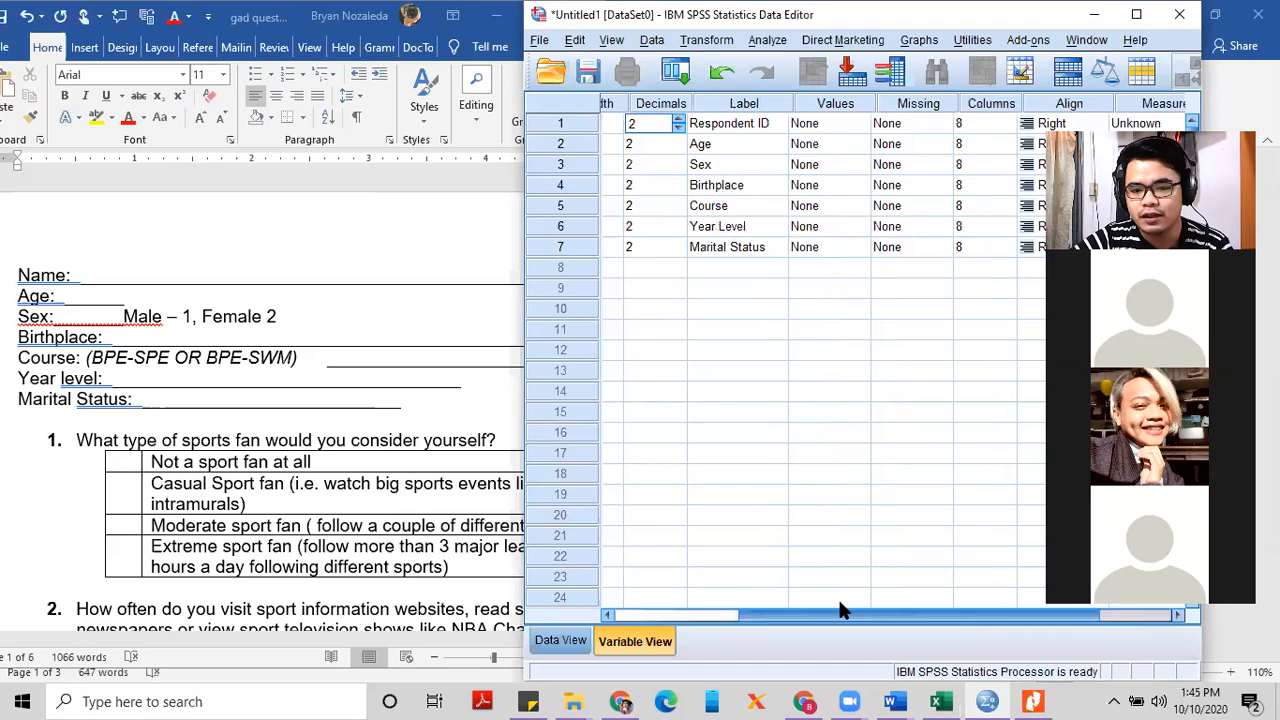
click(748, 126)
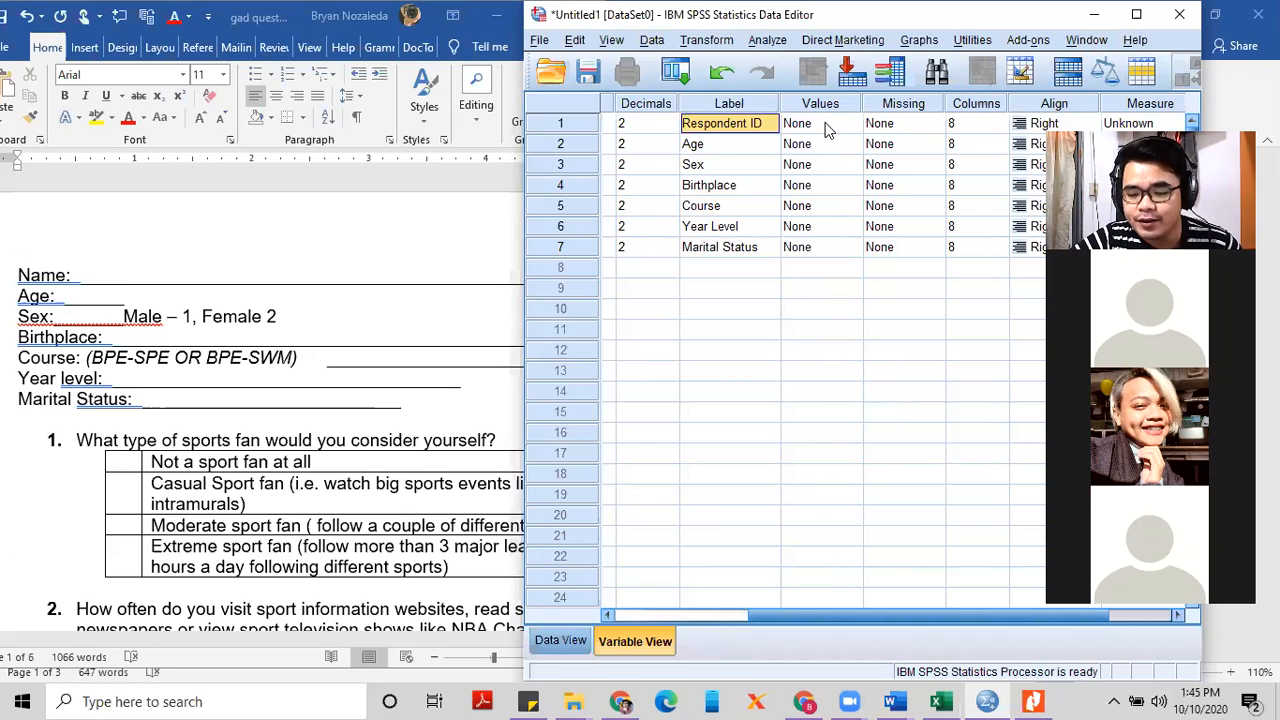
click(737, 148)
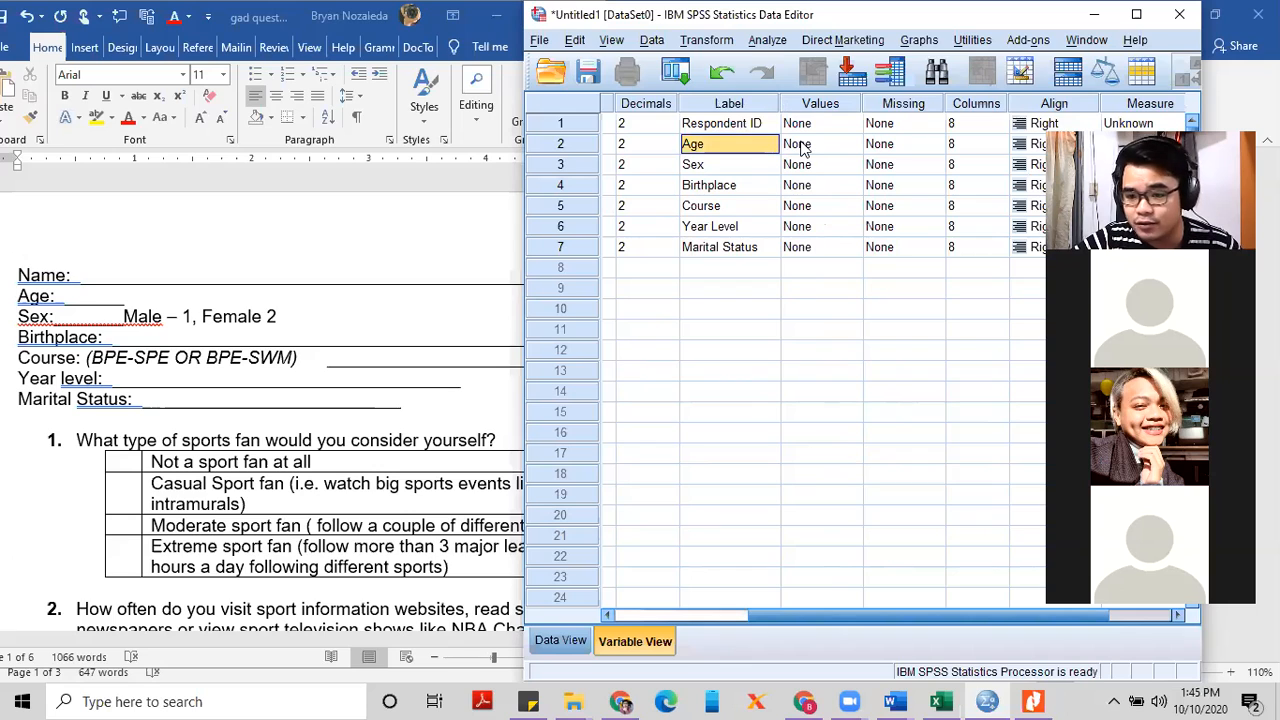
click(801, 149)
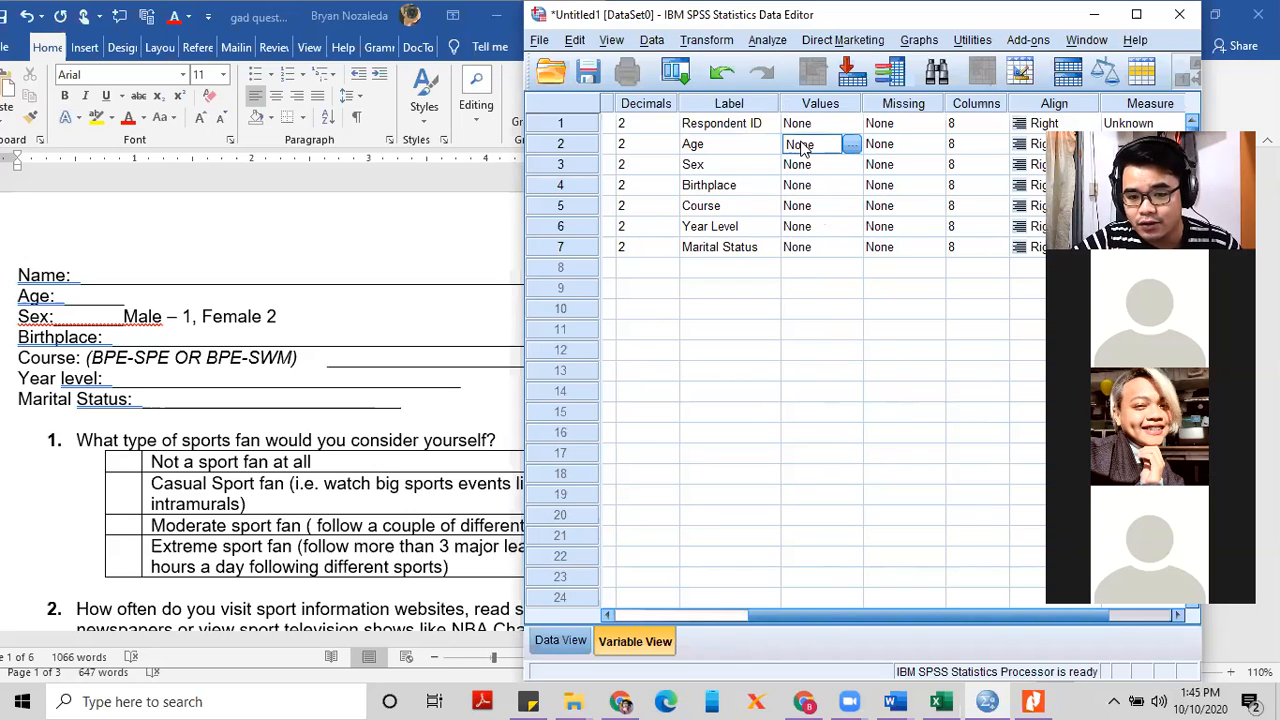
click(734, 150)
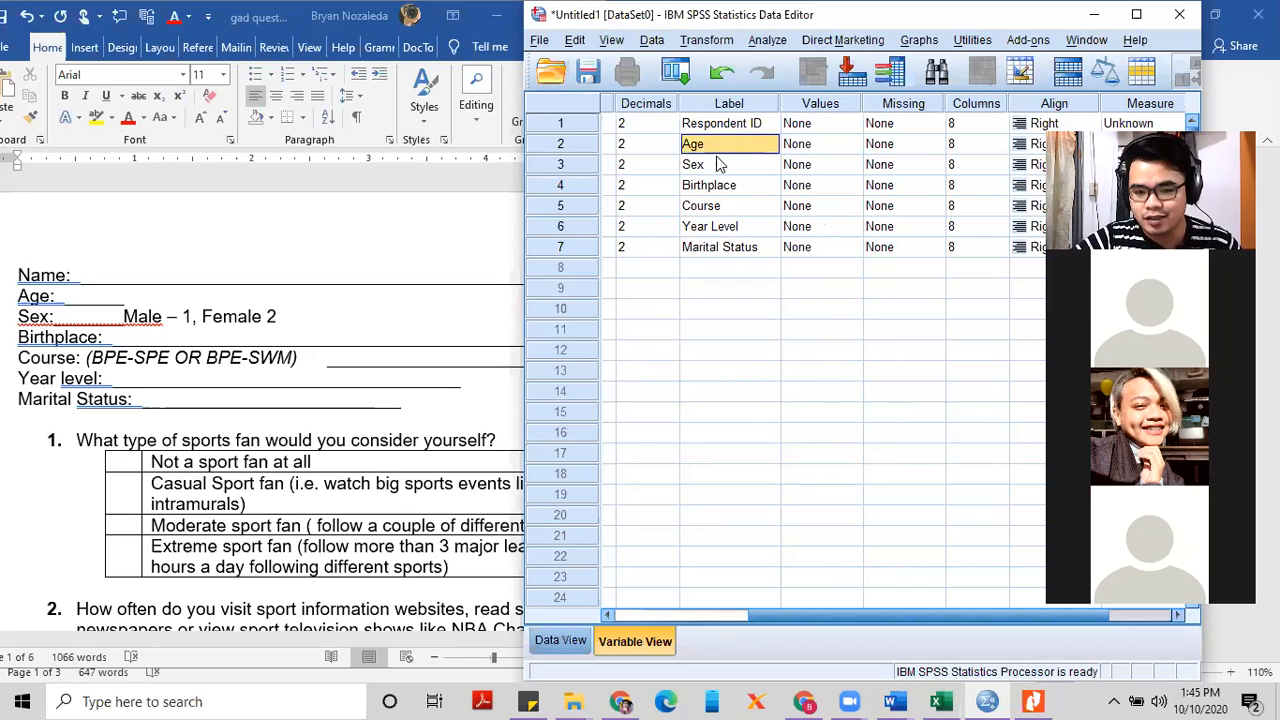
Define the value labels of the Sex variable as 1 for Male and 2 for Female
click(716, 166)
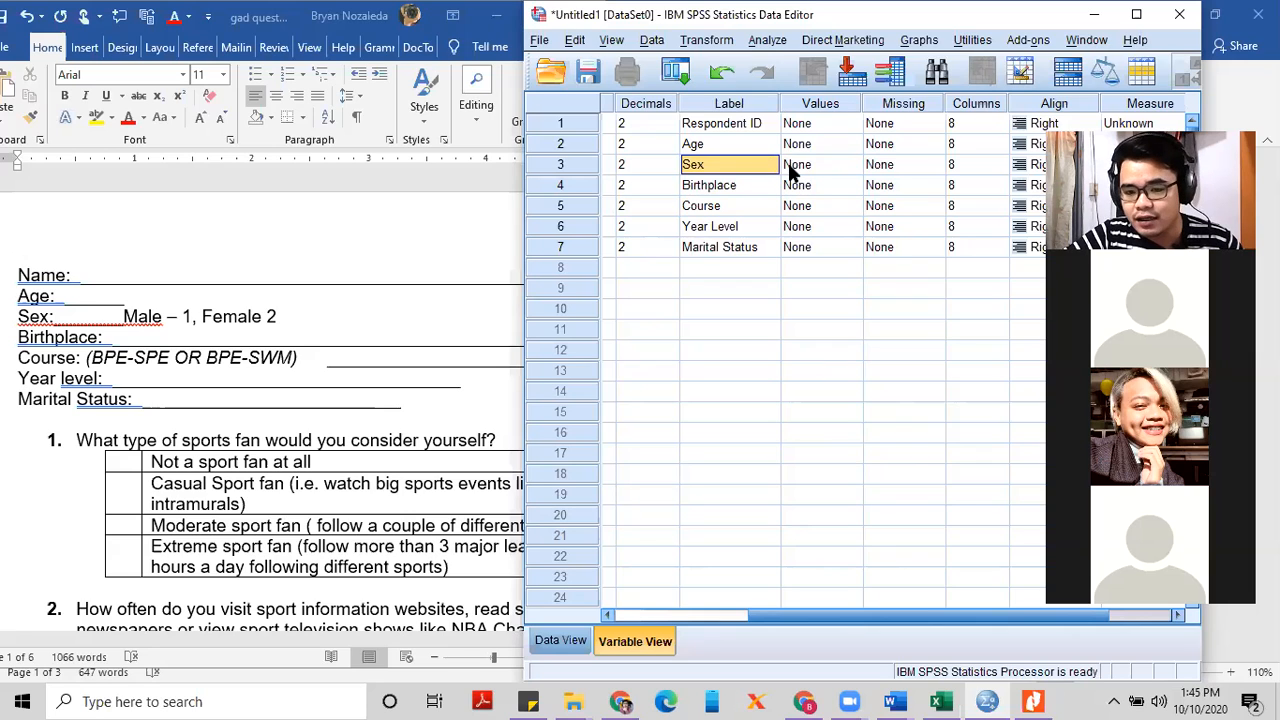
click(849, 166)
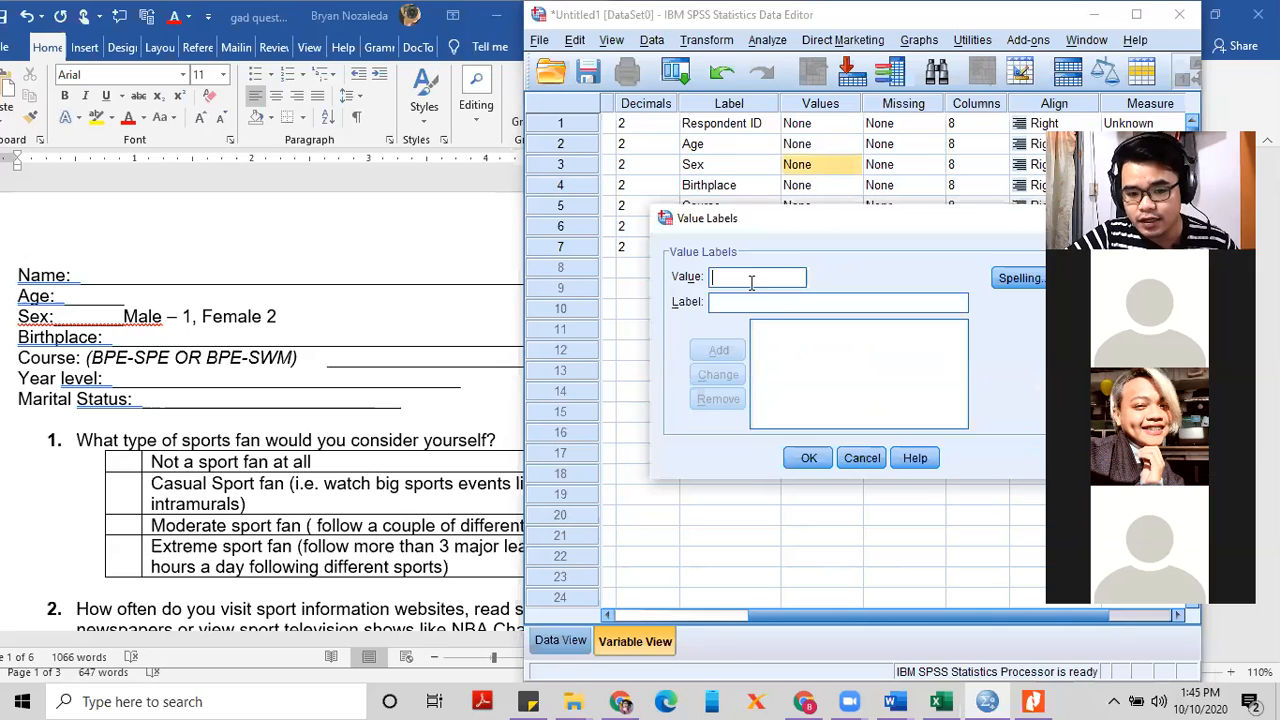
text(1)
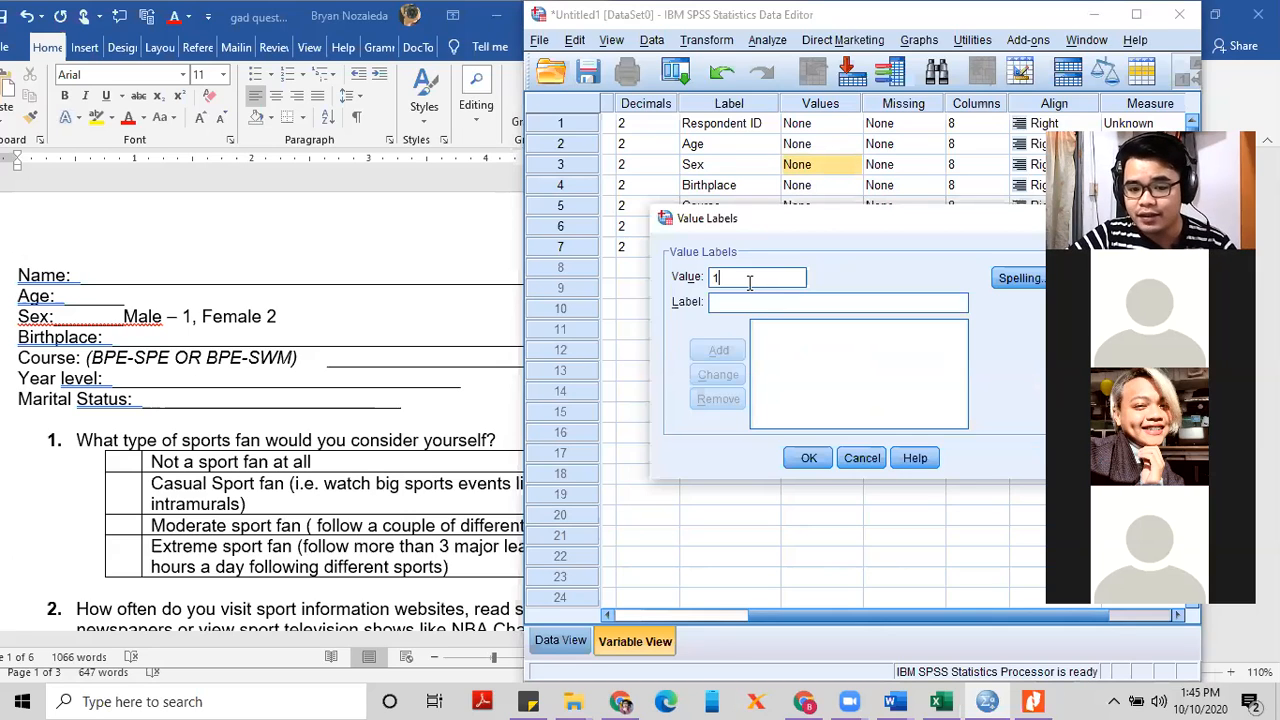
text(Mal)
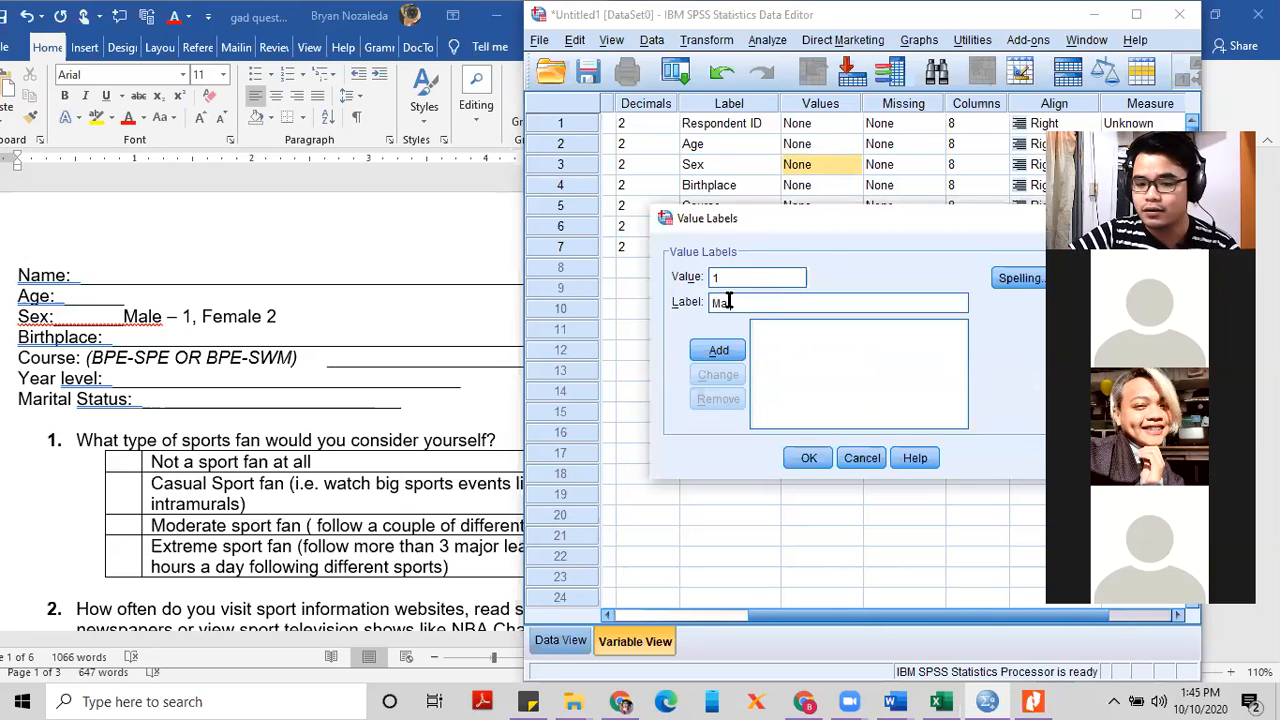
text(e)
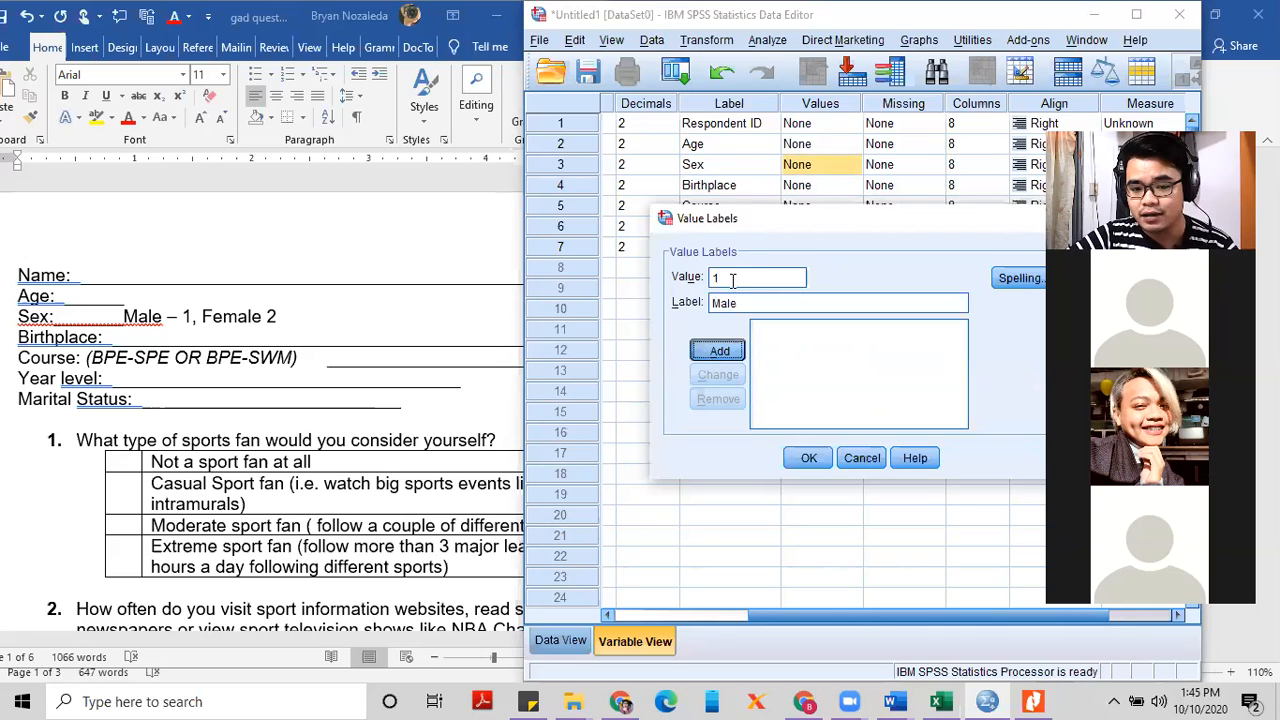
key(Return)
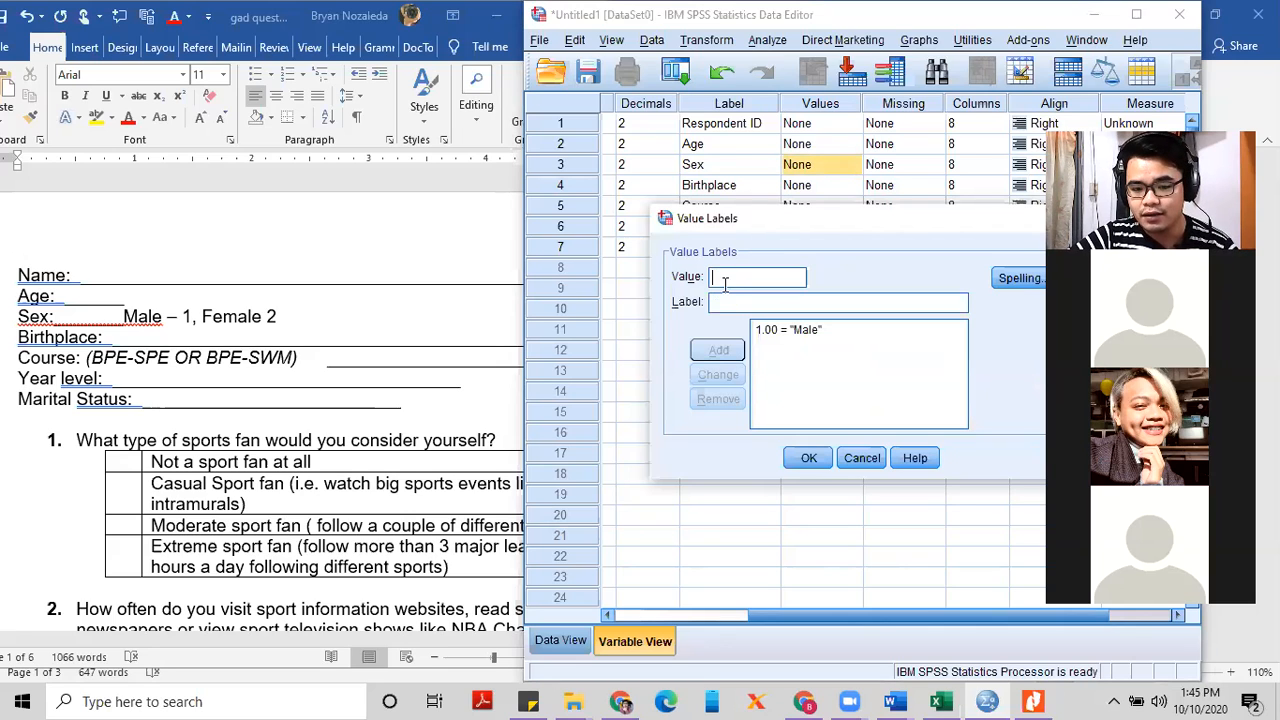
text(2)
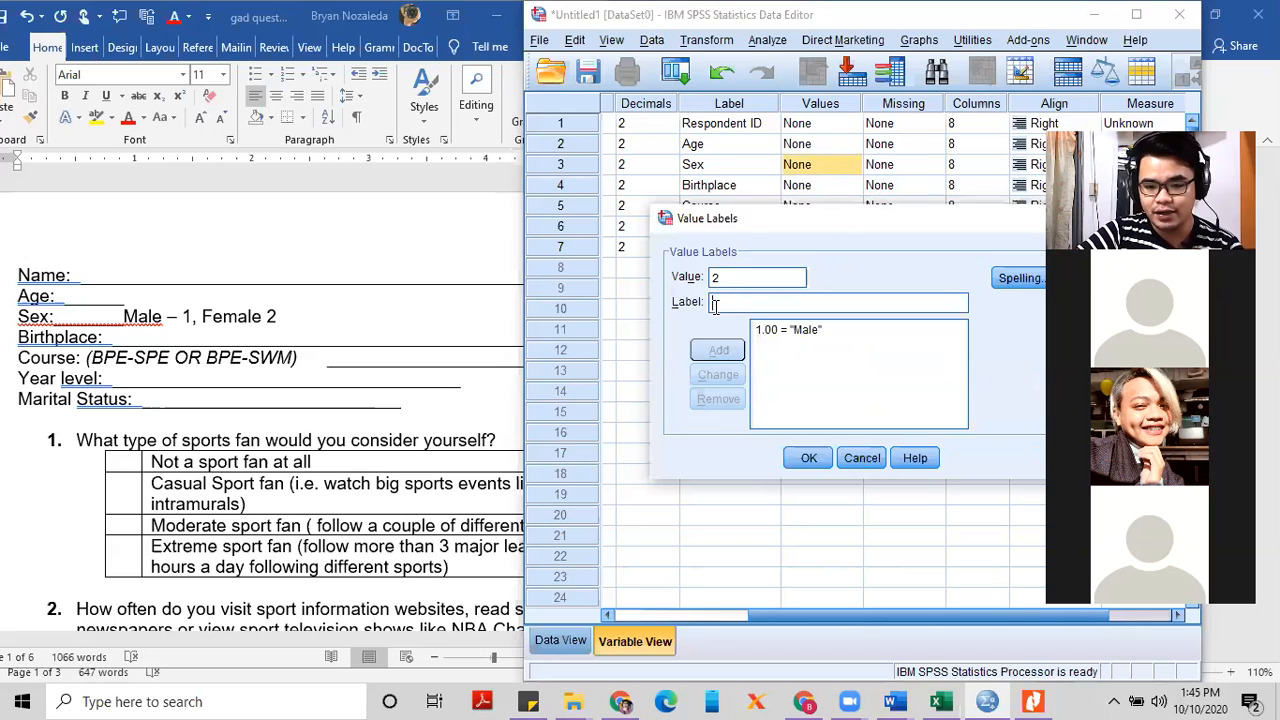
text(Female)
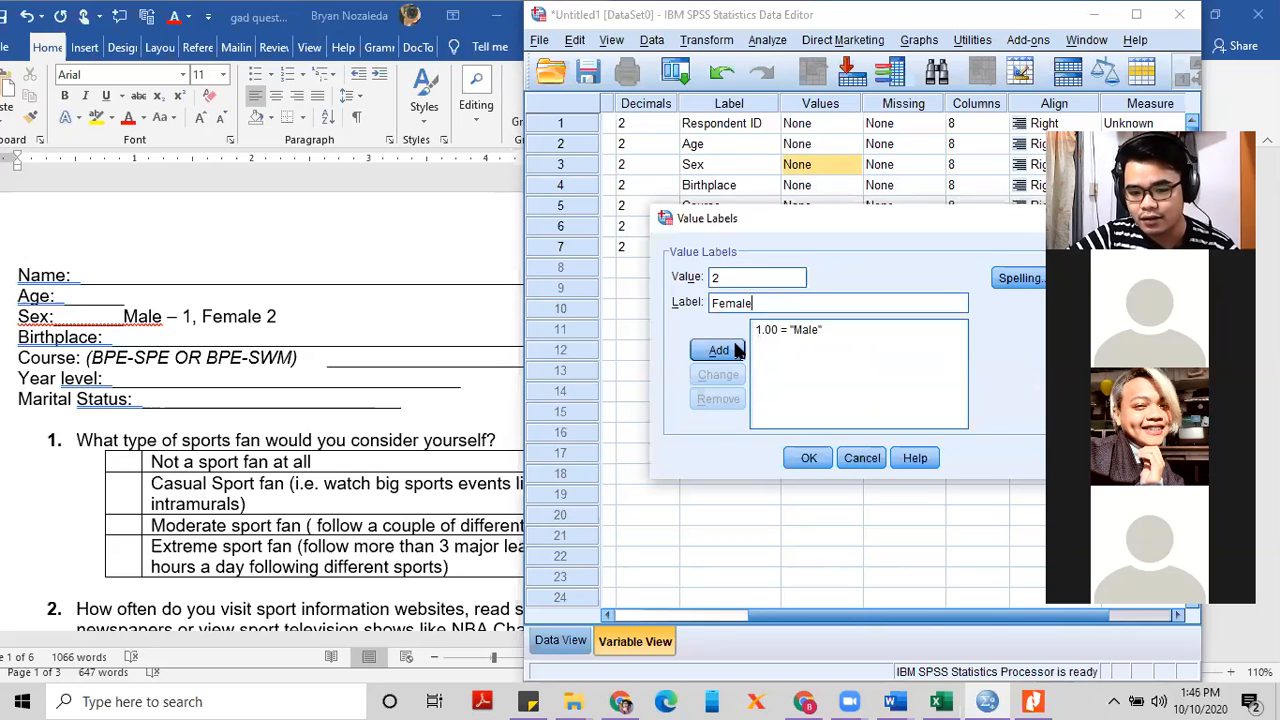
key(Return)
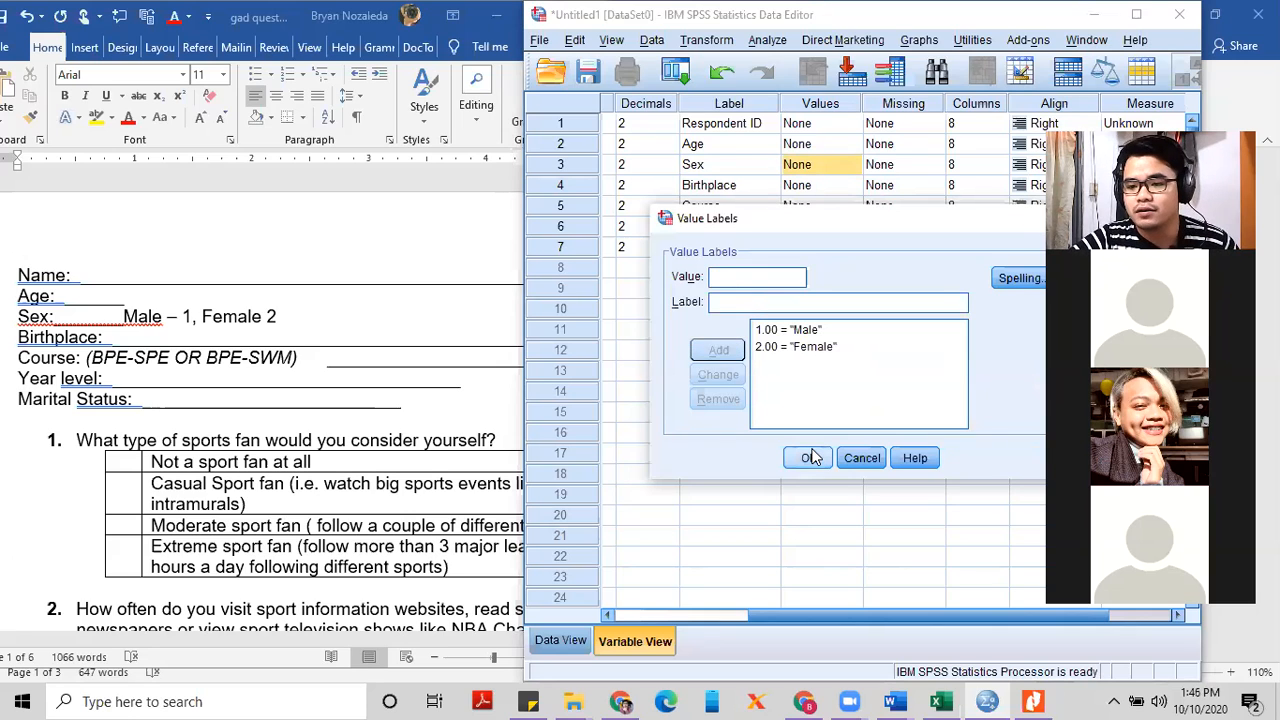
click(808, 457)
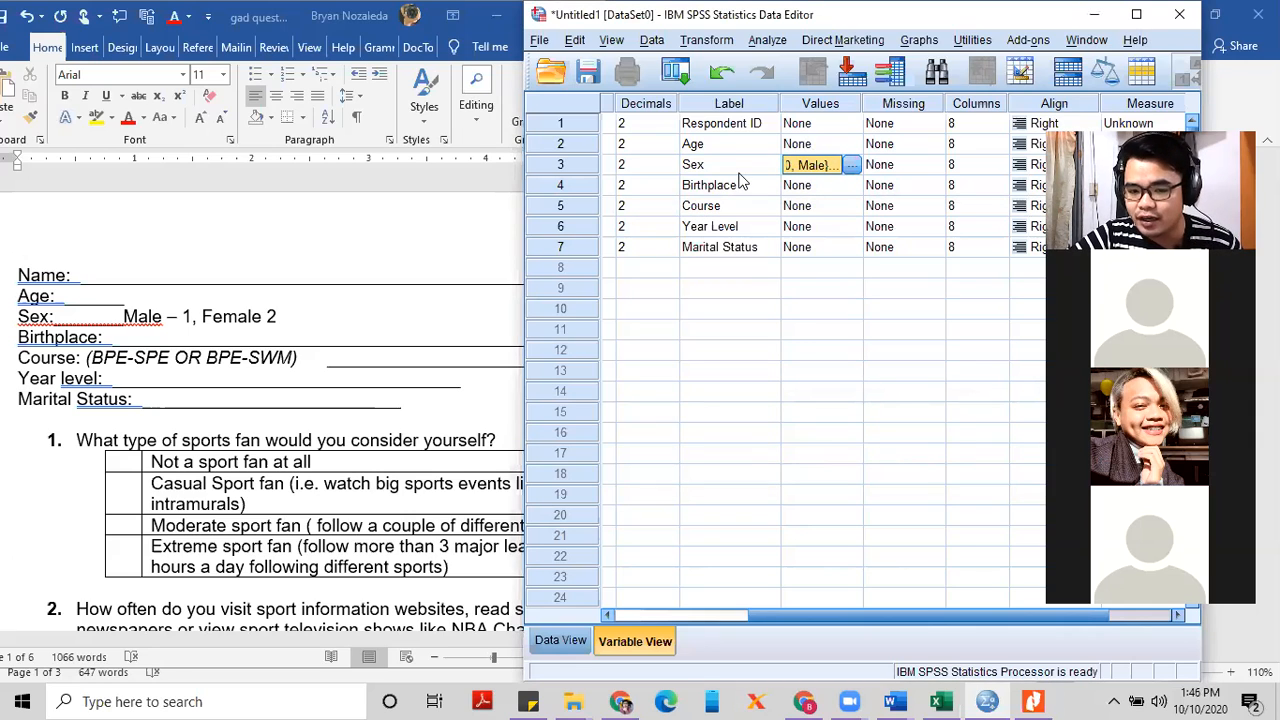
Add a value label to the Birthplace variable that codes 1 as "Tuguegarao City"
key(Down)
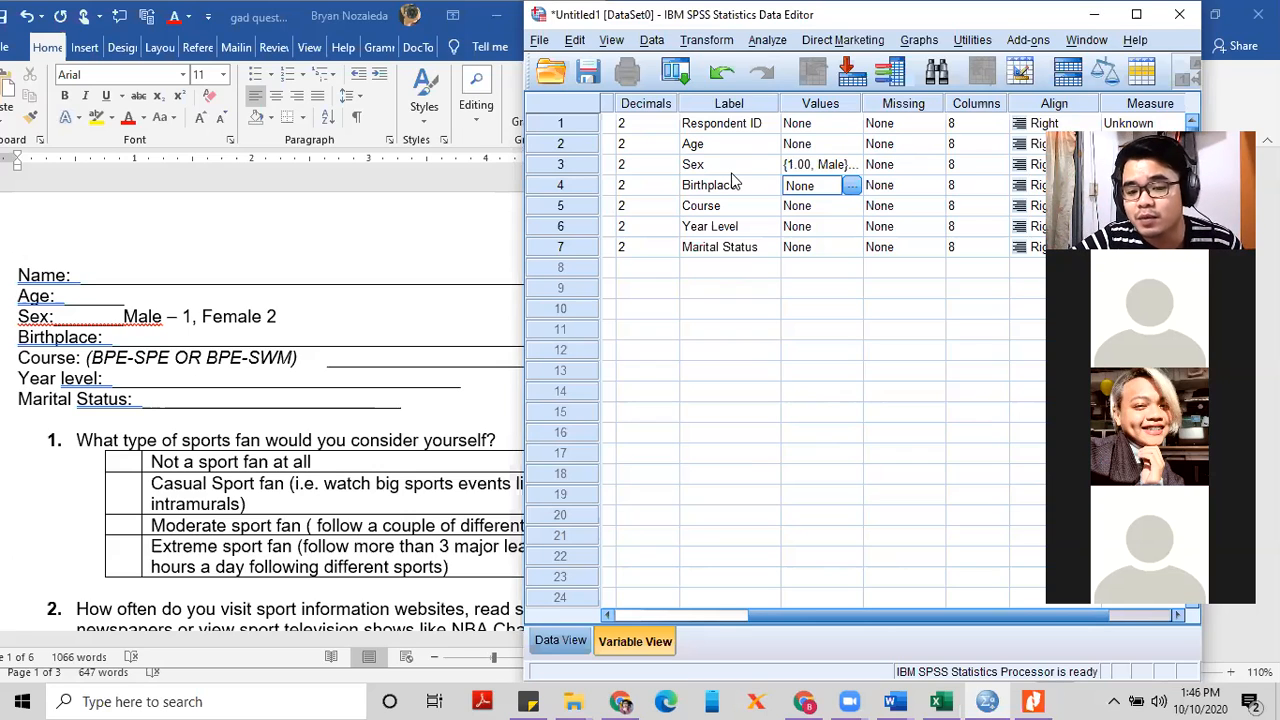
click(822, 170)
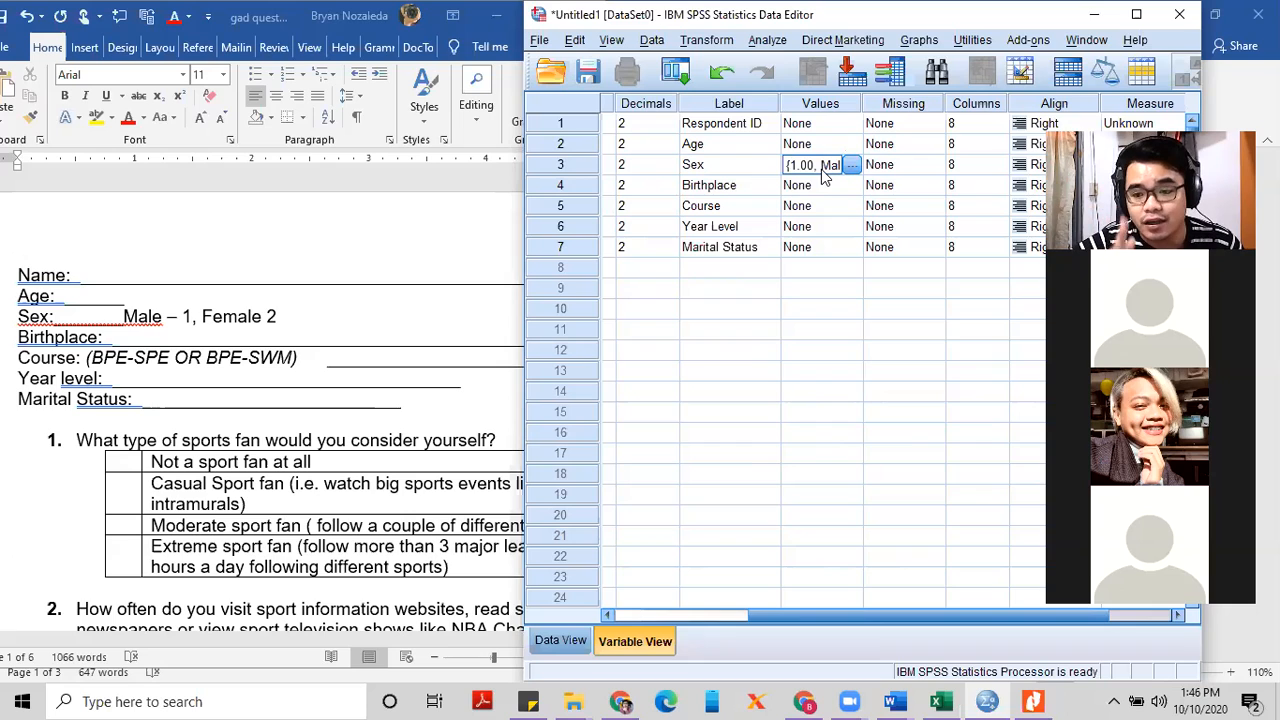
click(755, 185)
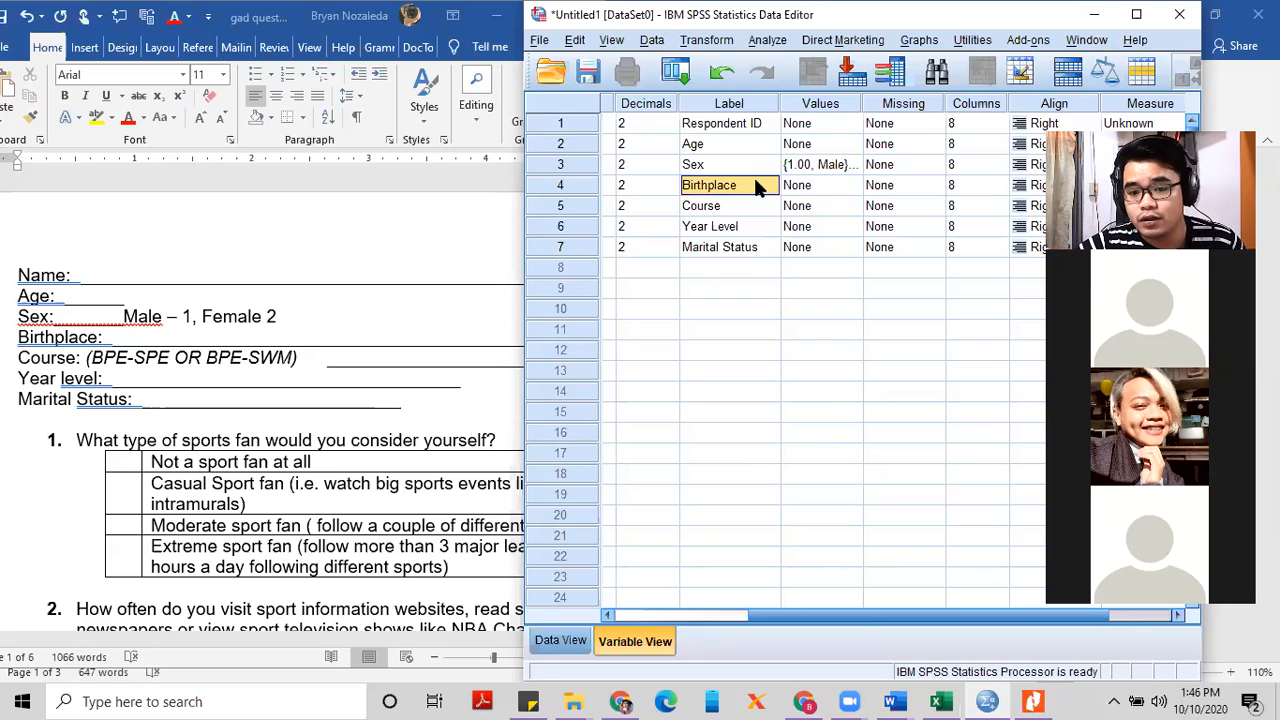
click(803, 193)
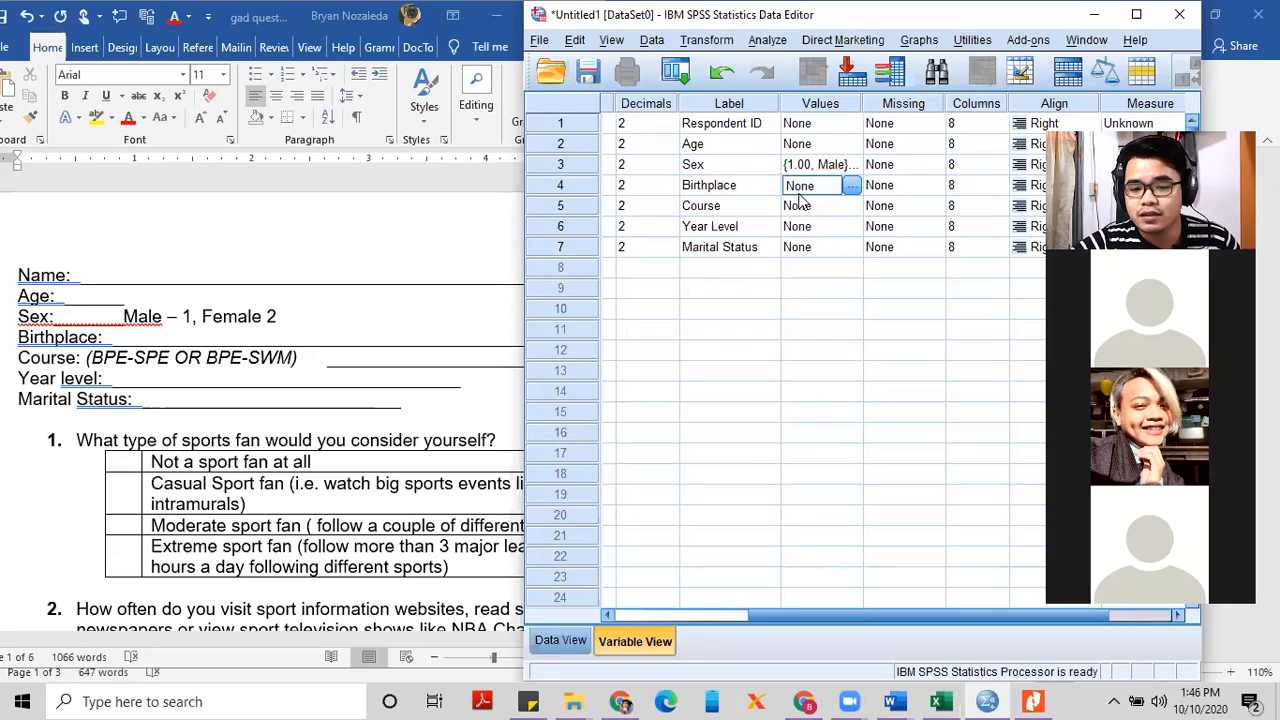
click(851, 189)
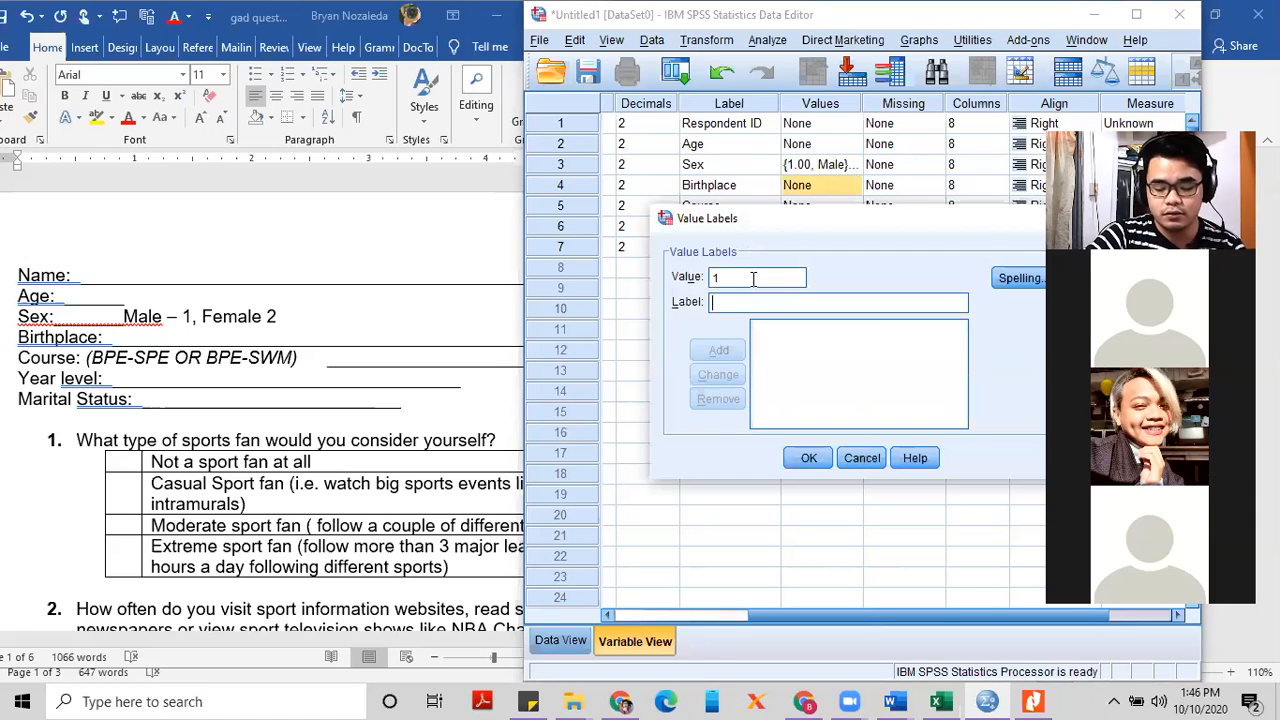
text(Tuguegarao )
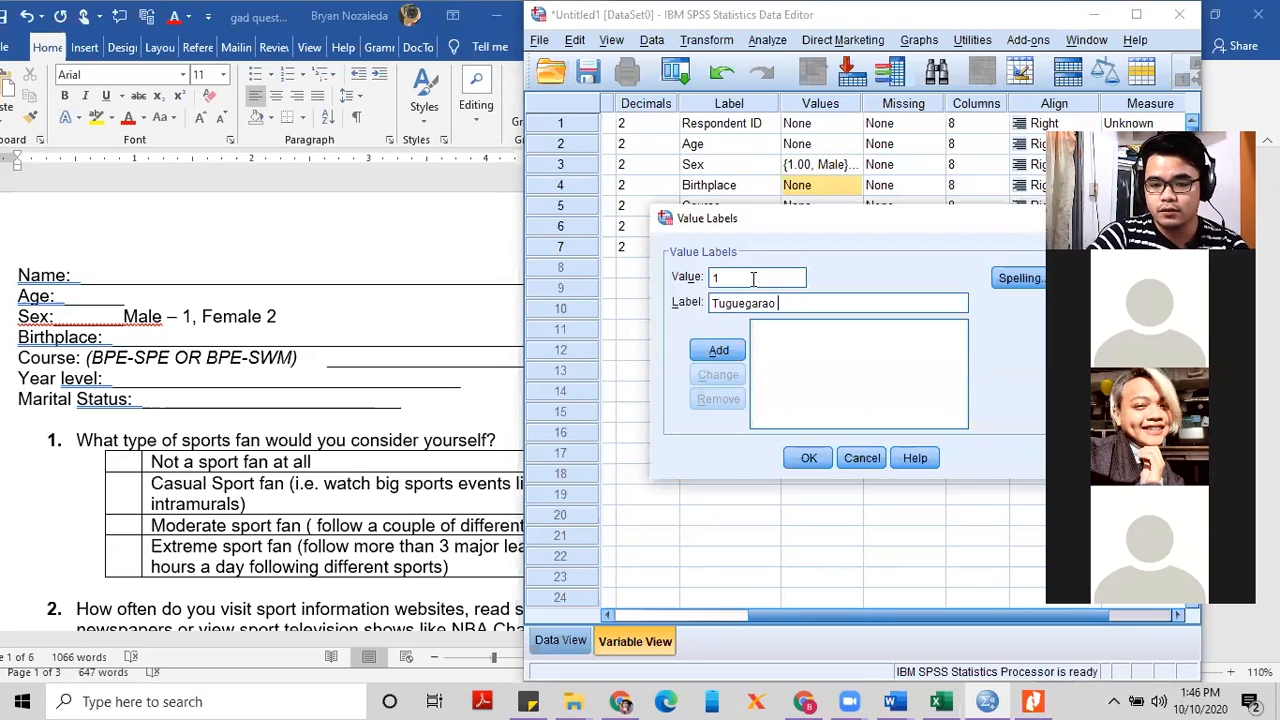
text(City)
key(Return)
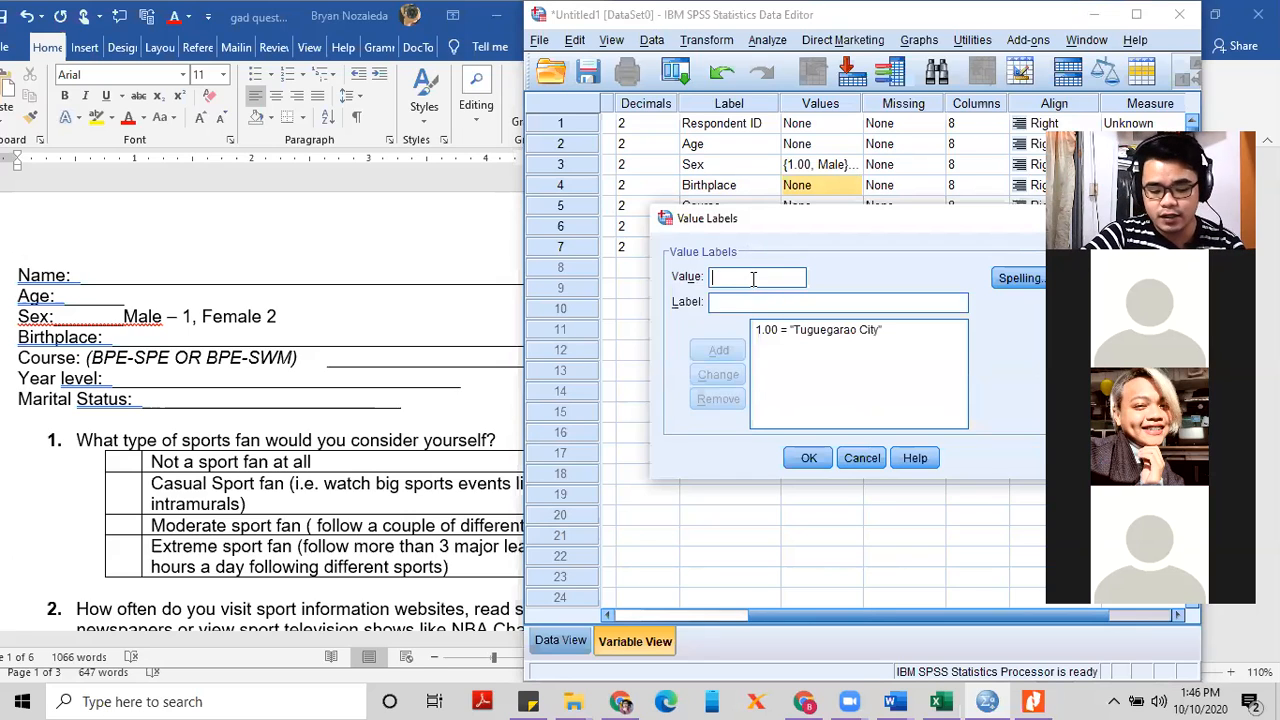
Add the value label 2 for "Outside Tuguegarao City" to Birthplace and apply the value labels
text(2)
key(Tab)
text(Out)
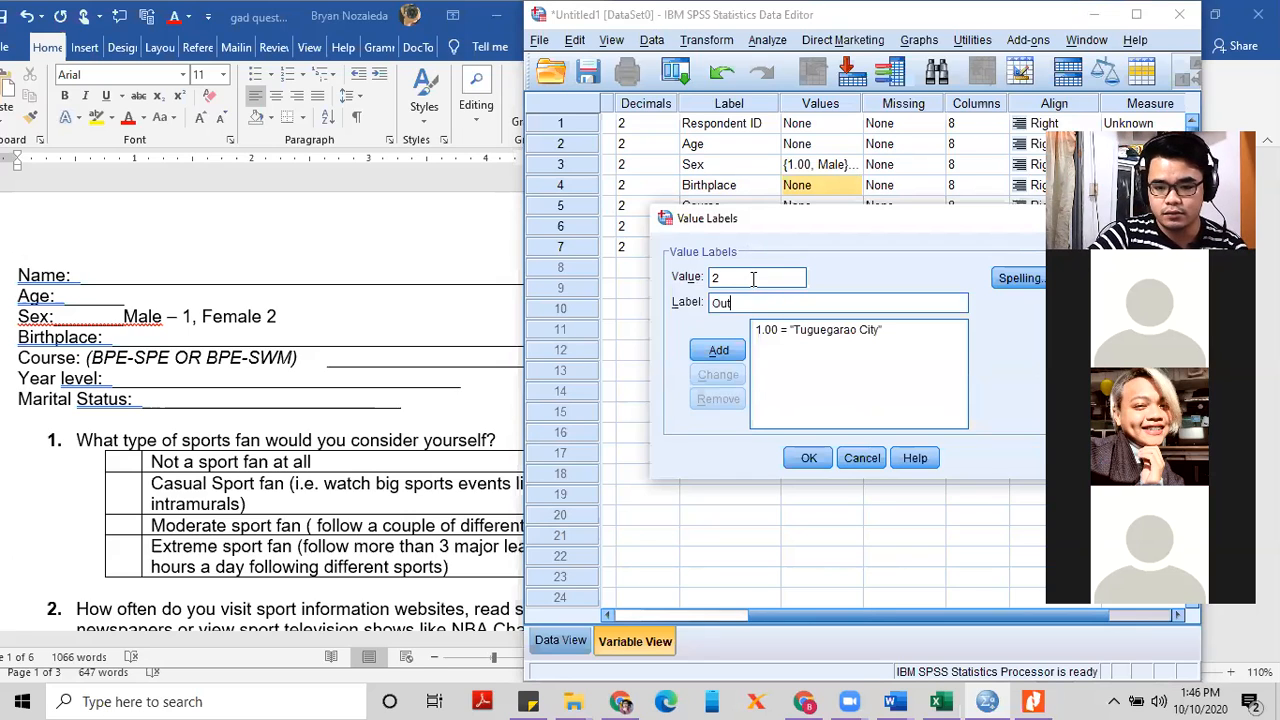
text(side T)
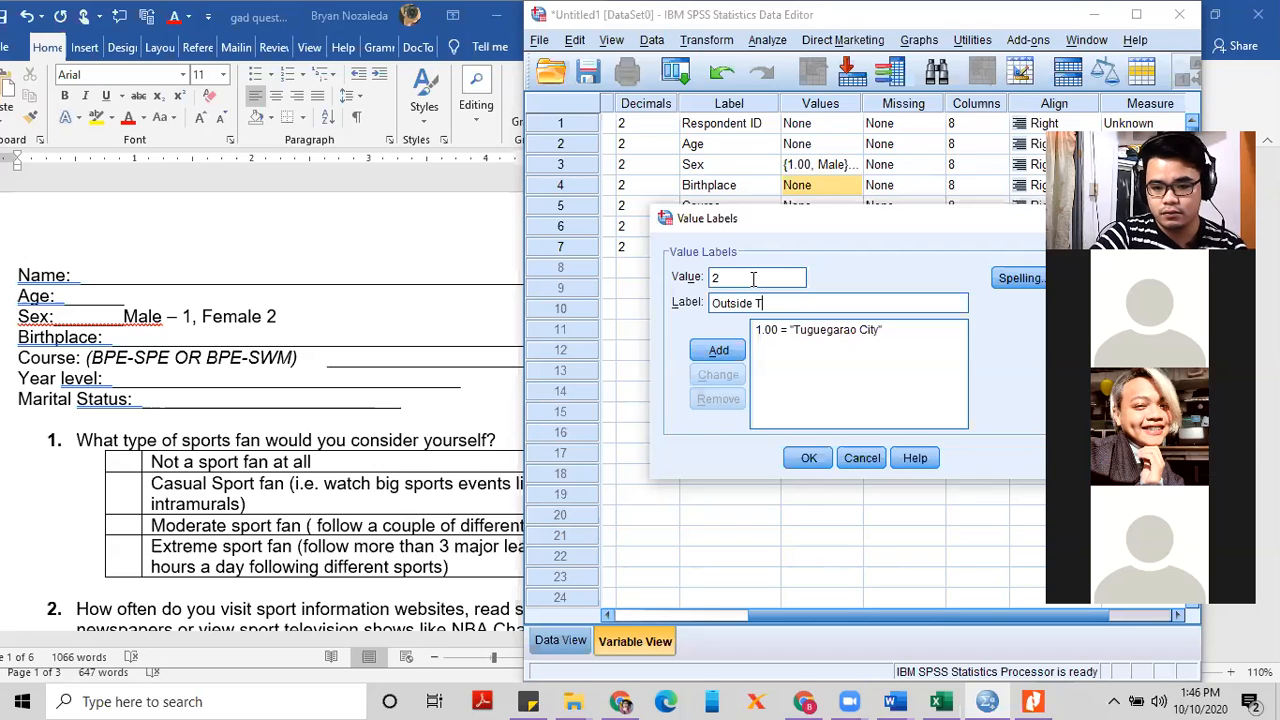
text(uguegar)
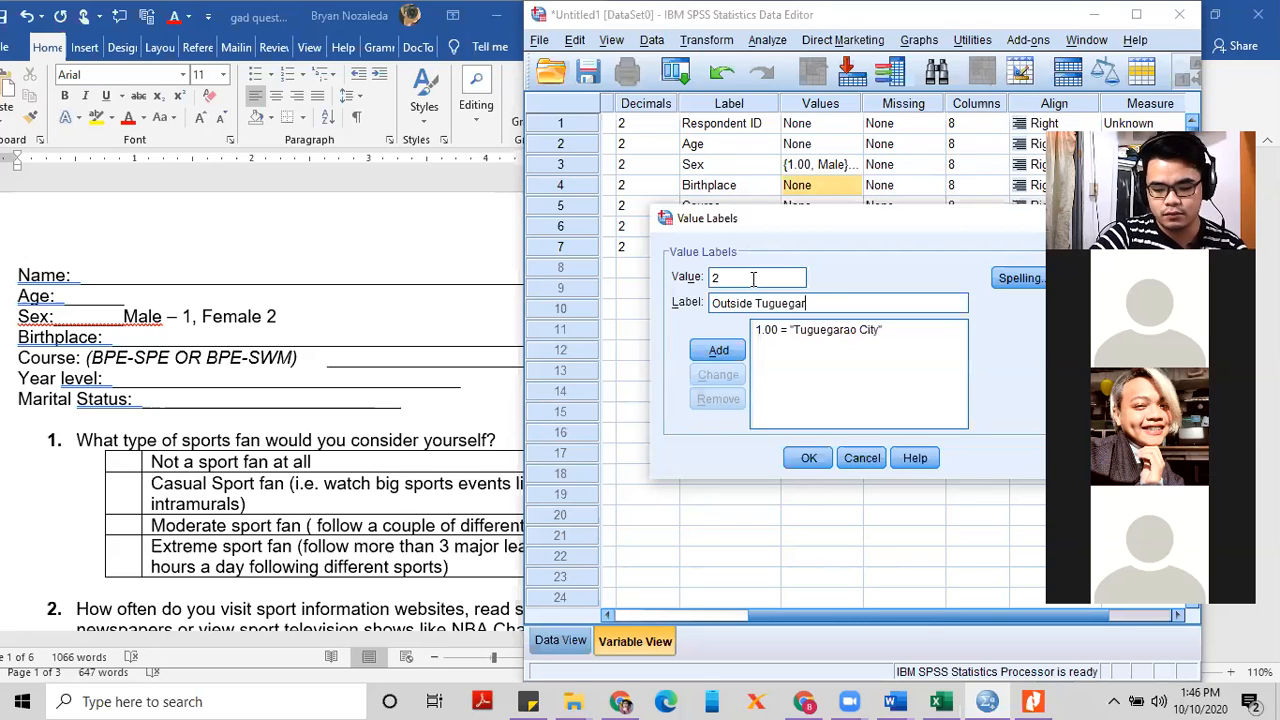
text(ao City)
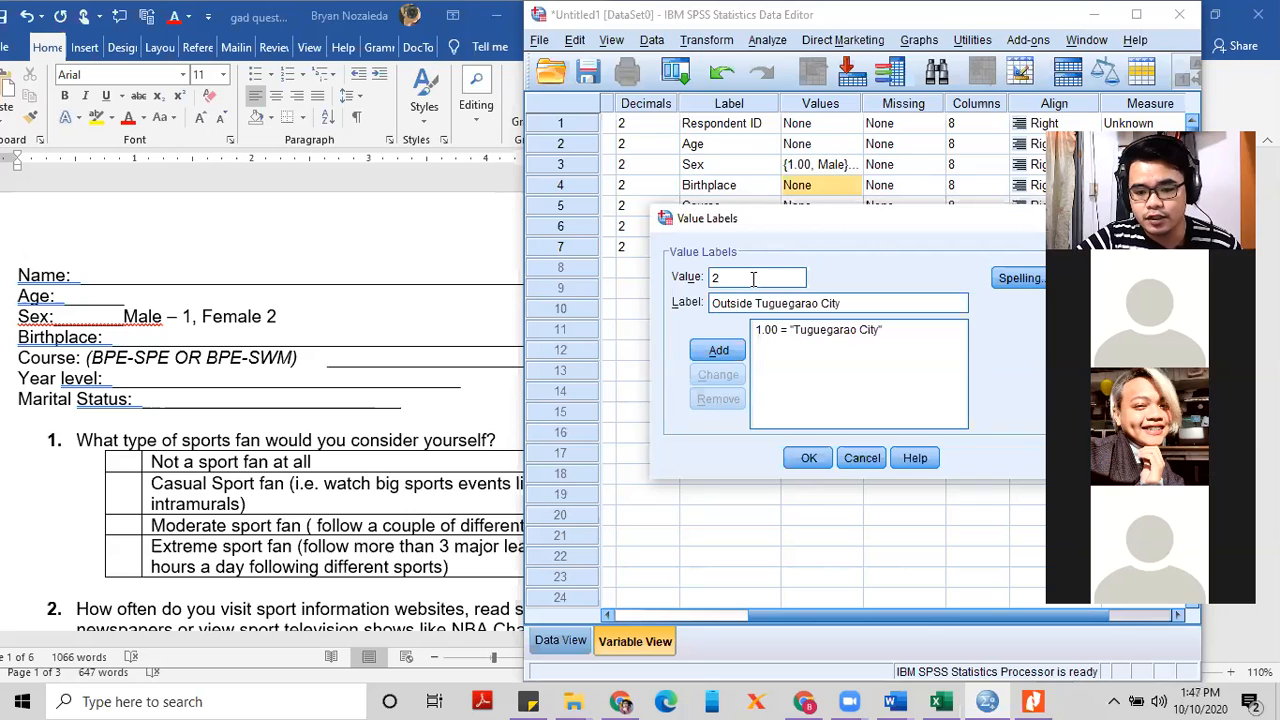
key(Return)
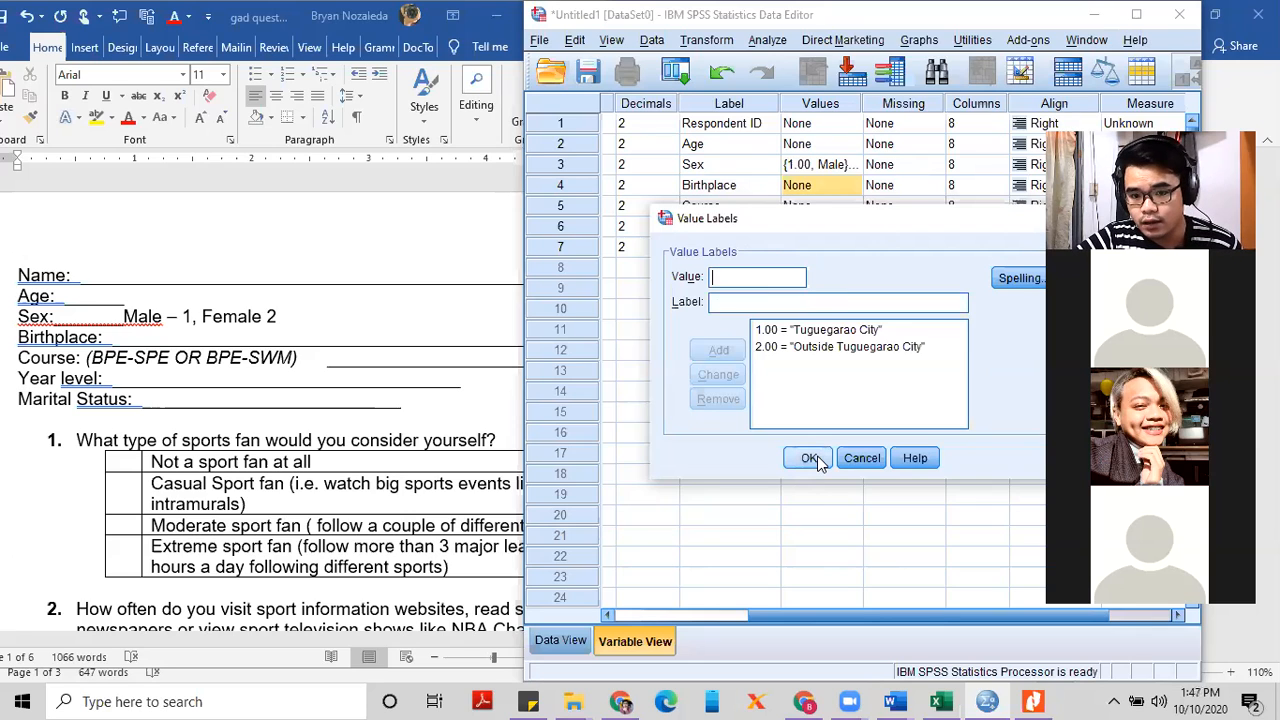
click(812, 459)
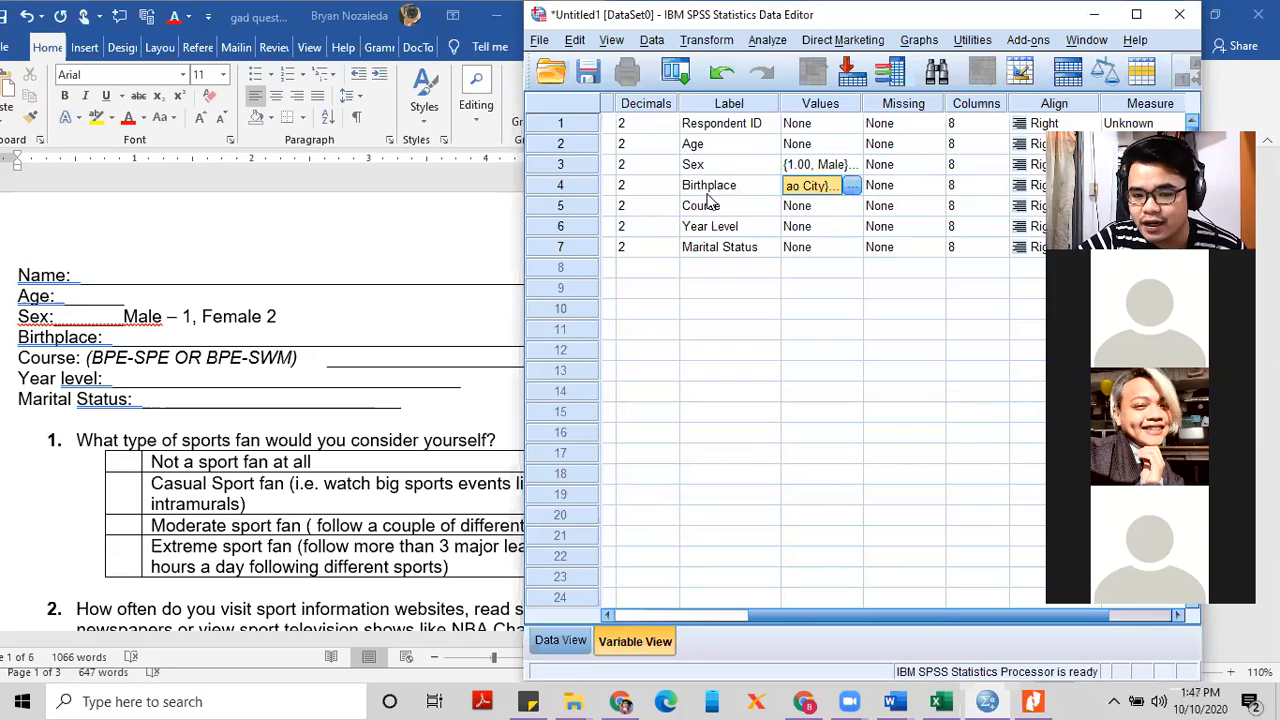
Add a value label to the Course variable that codes 1 as "BPE-SPE", without a stray parenthesis, and apply it
click(712, 209)
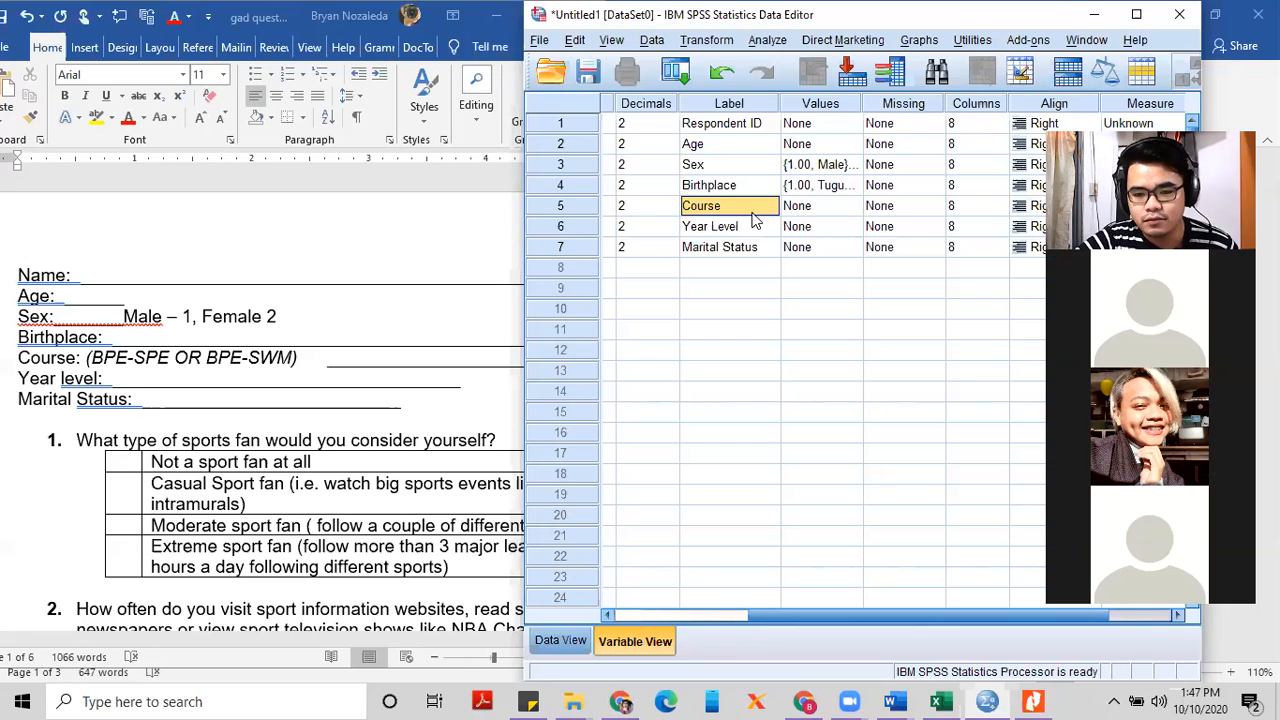
click(831, 212)
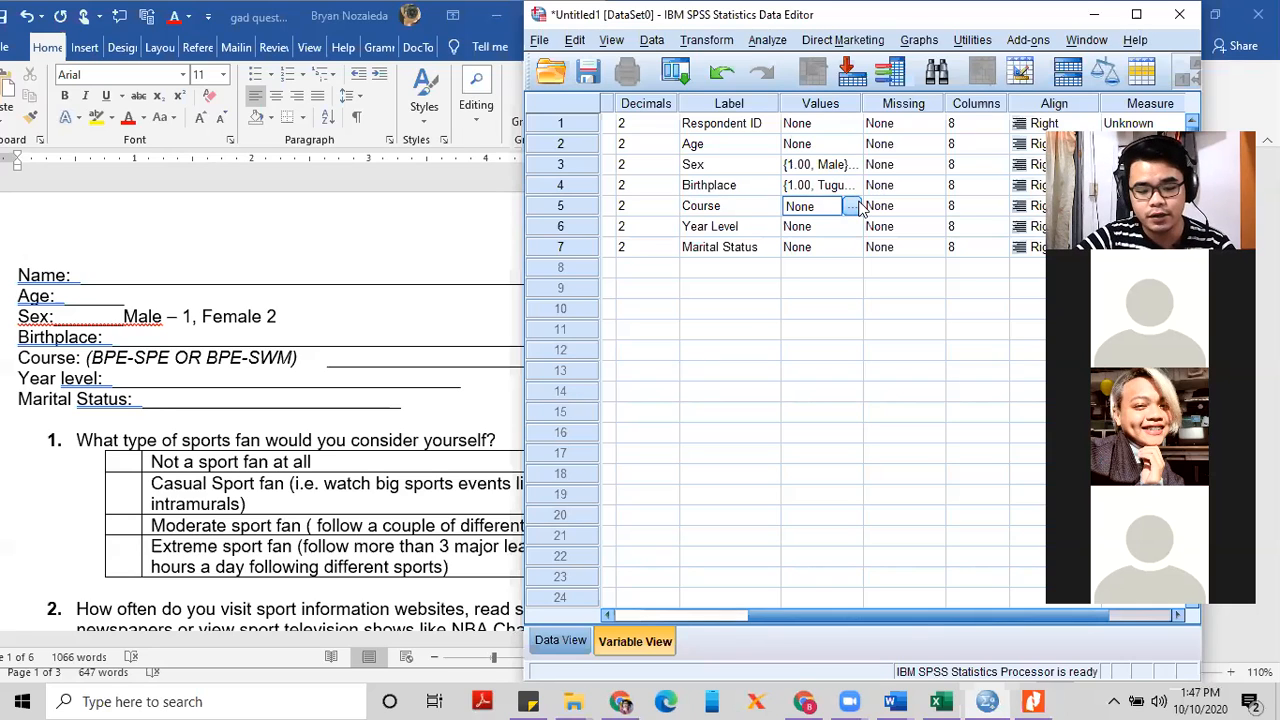
click(851, 206)
text(BPED)
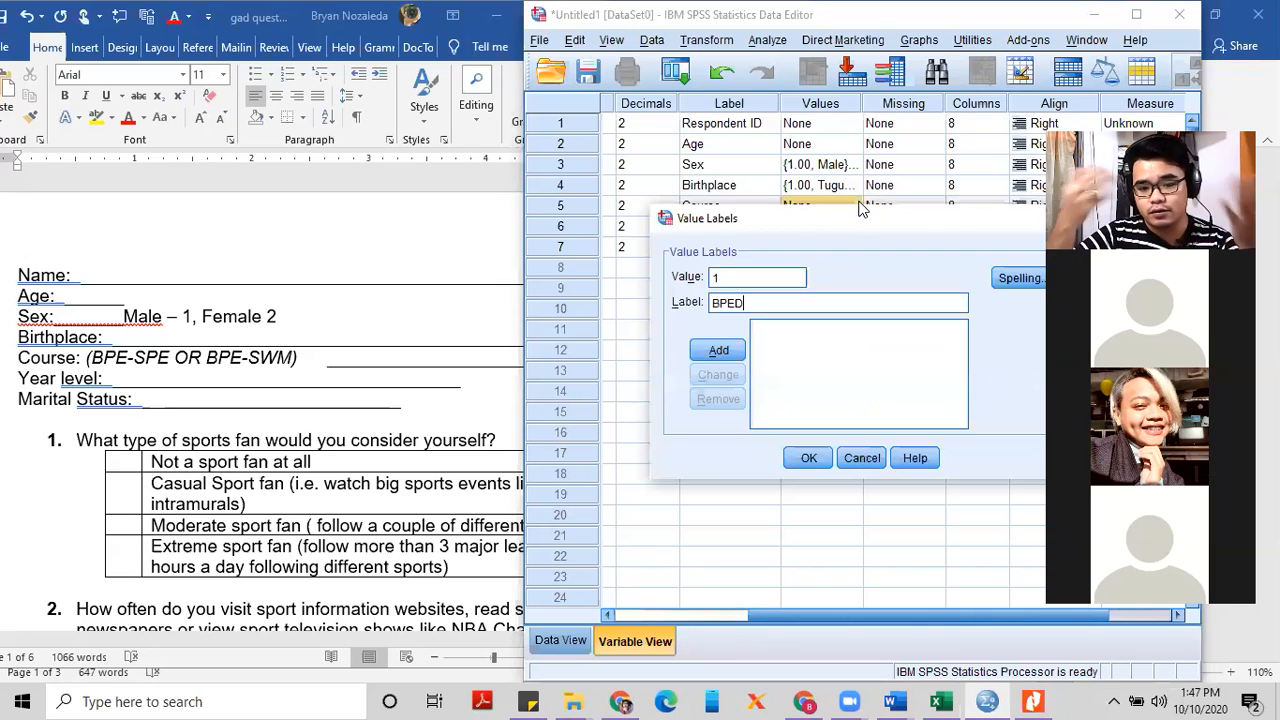
key(BackSpace)
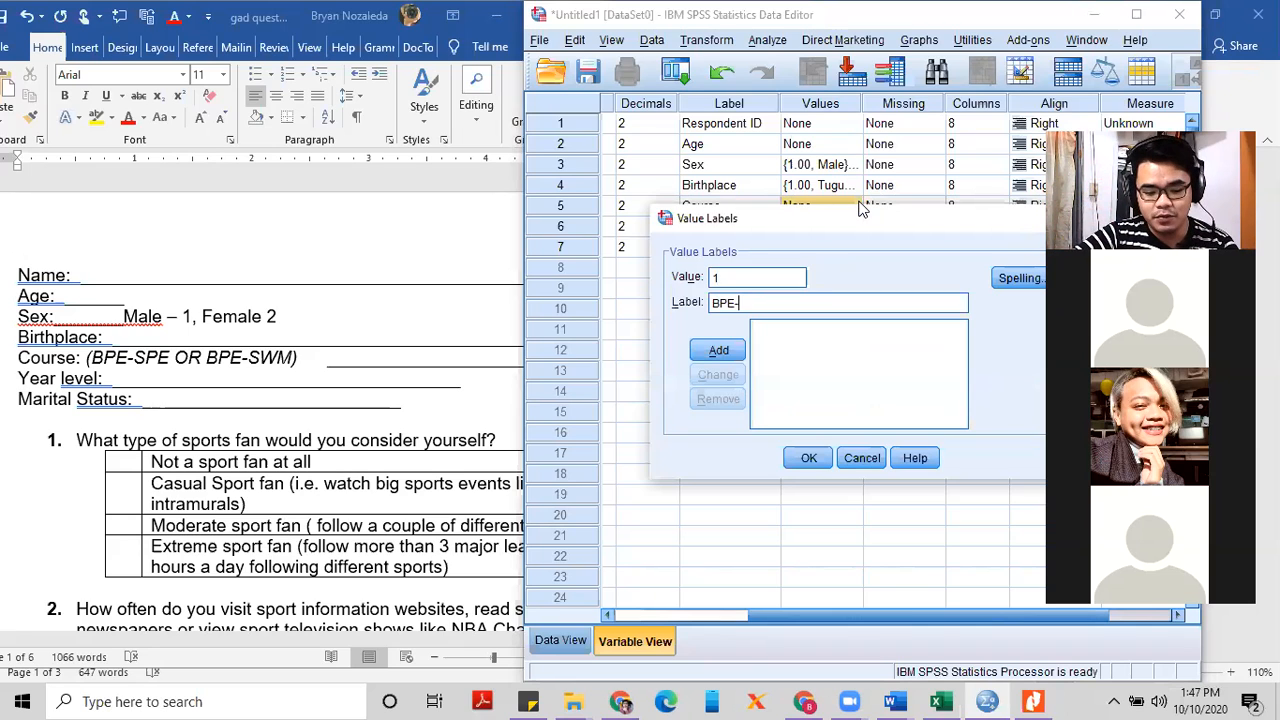
text(SPE)
key(Return)
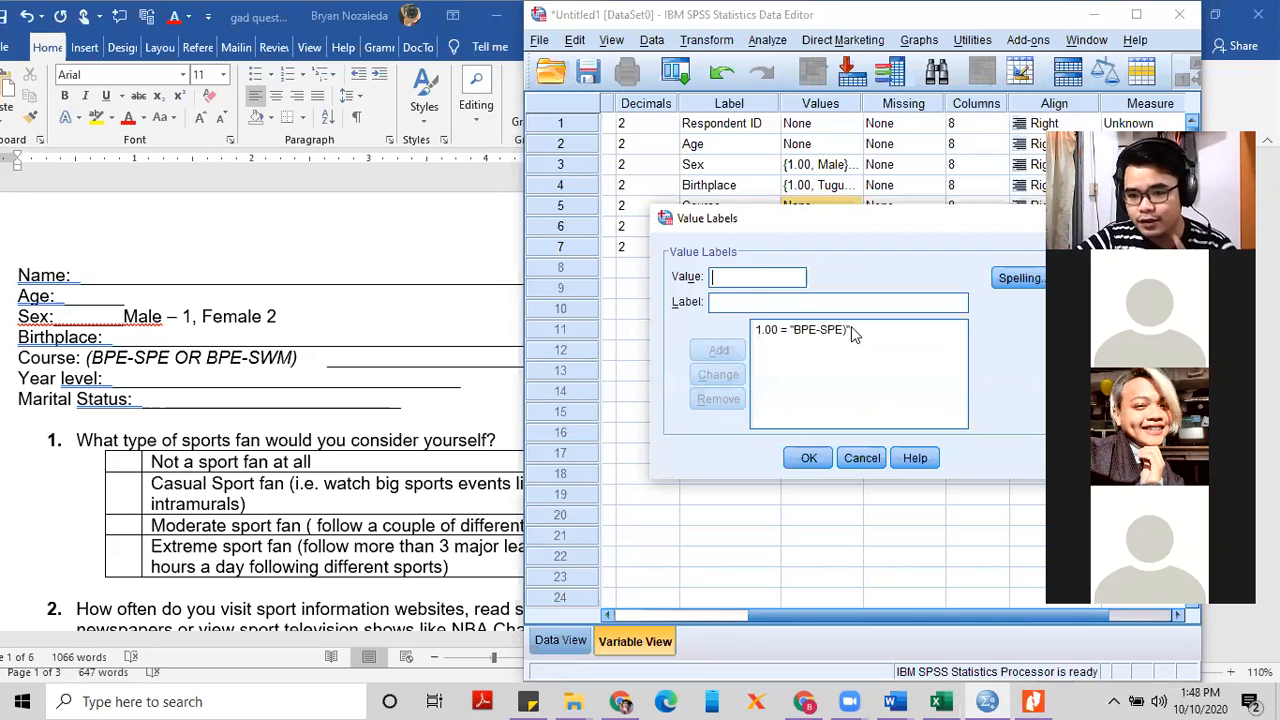
click(792, 330)
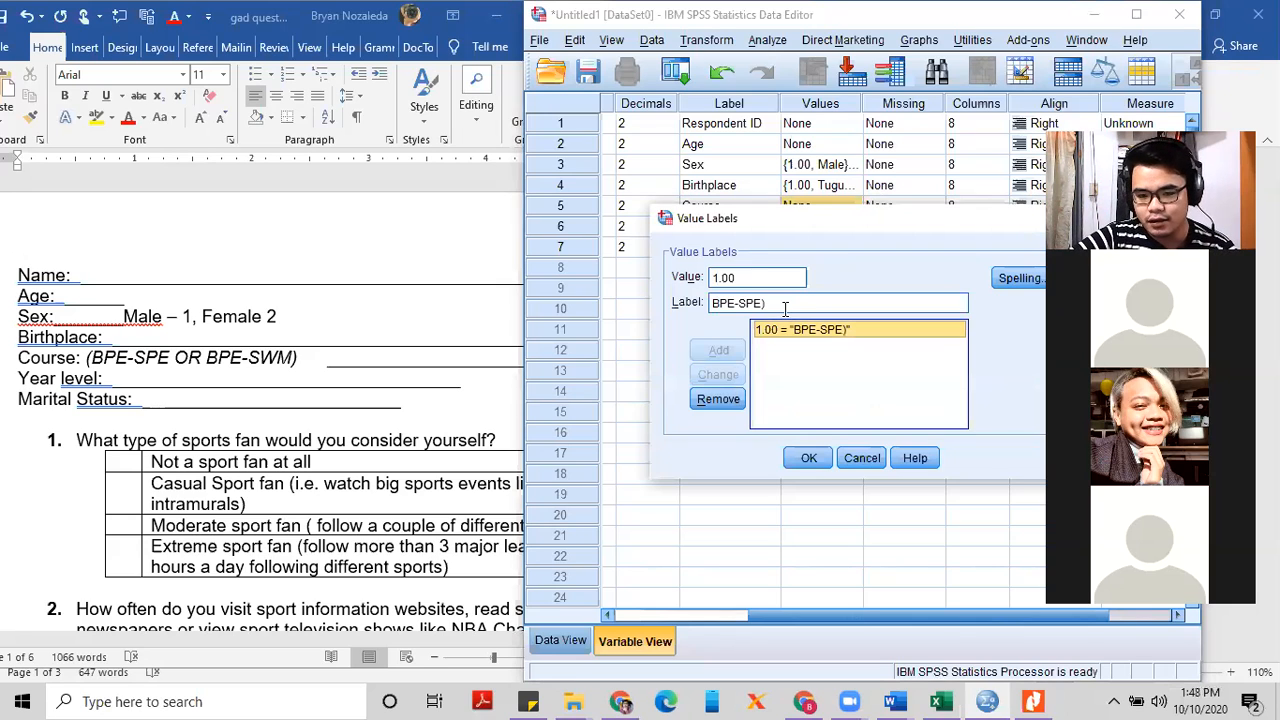
key(BackSpace)
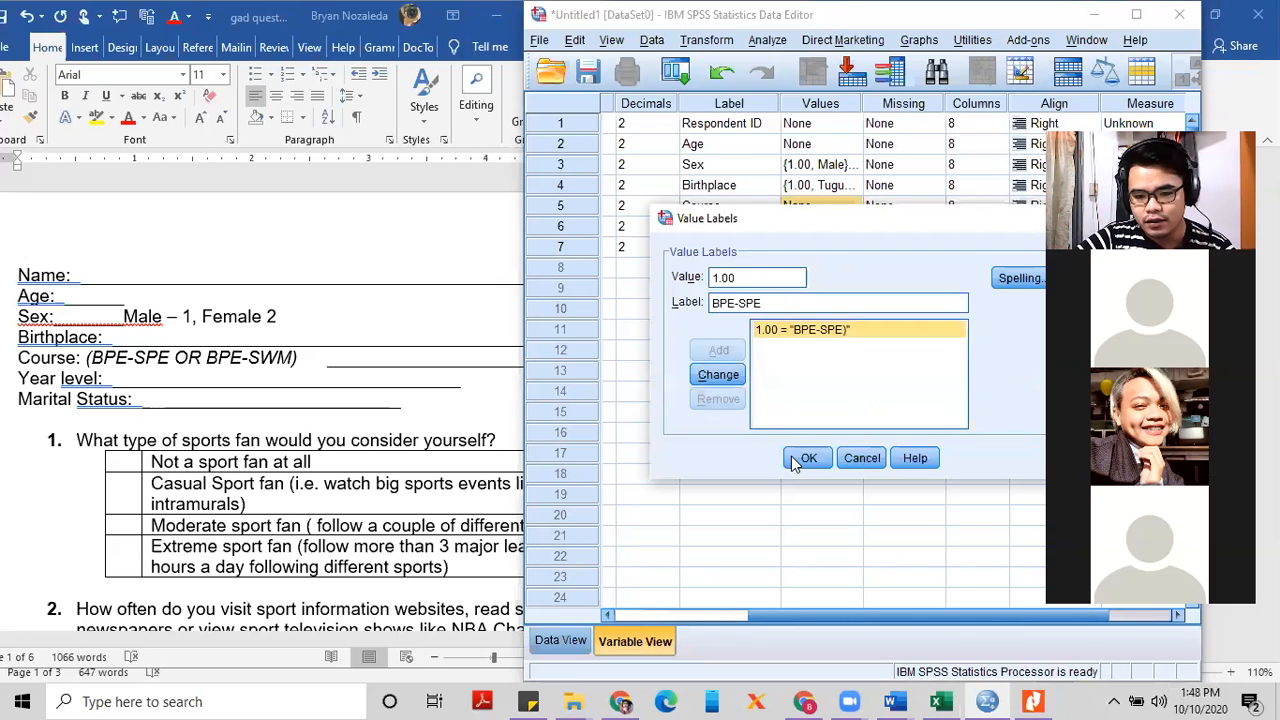
click(728, 380)
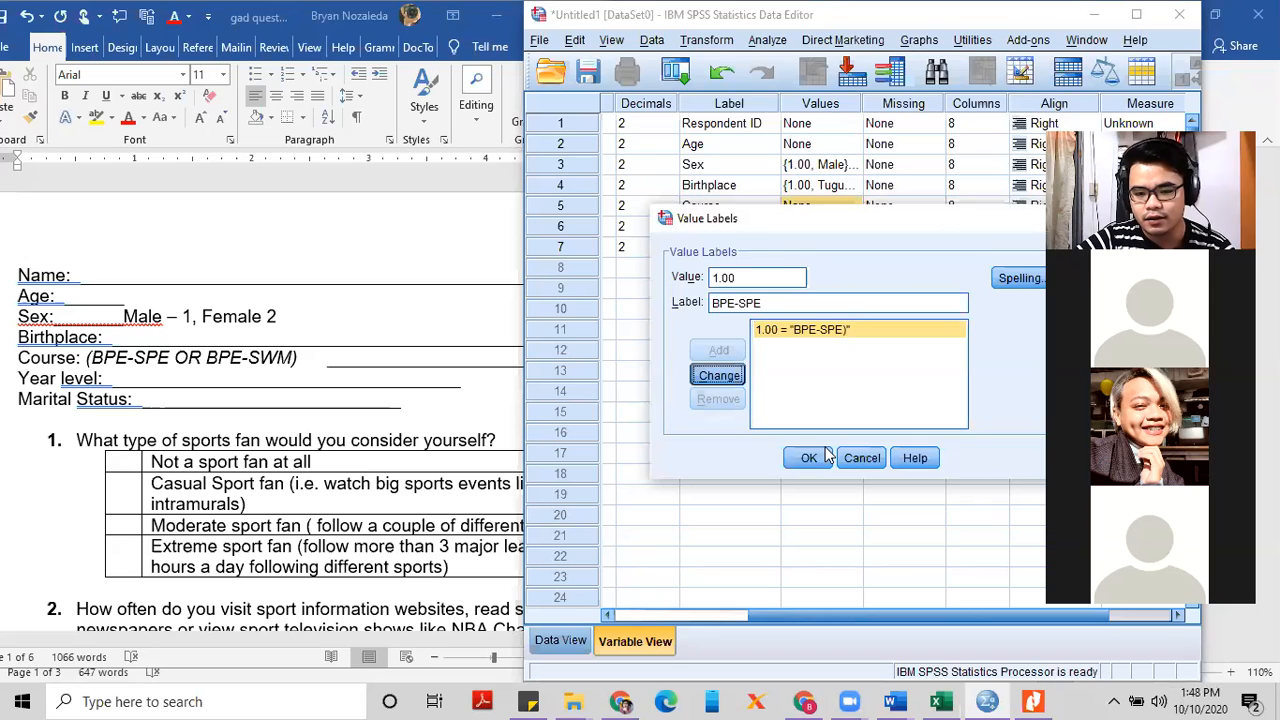
click(818, 457)
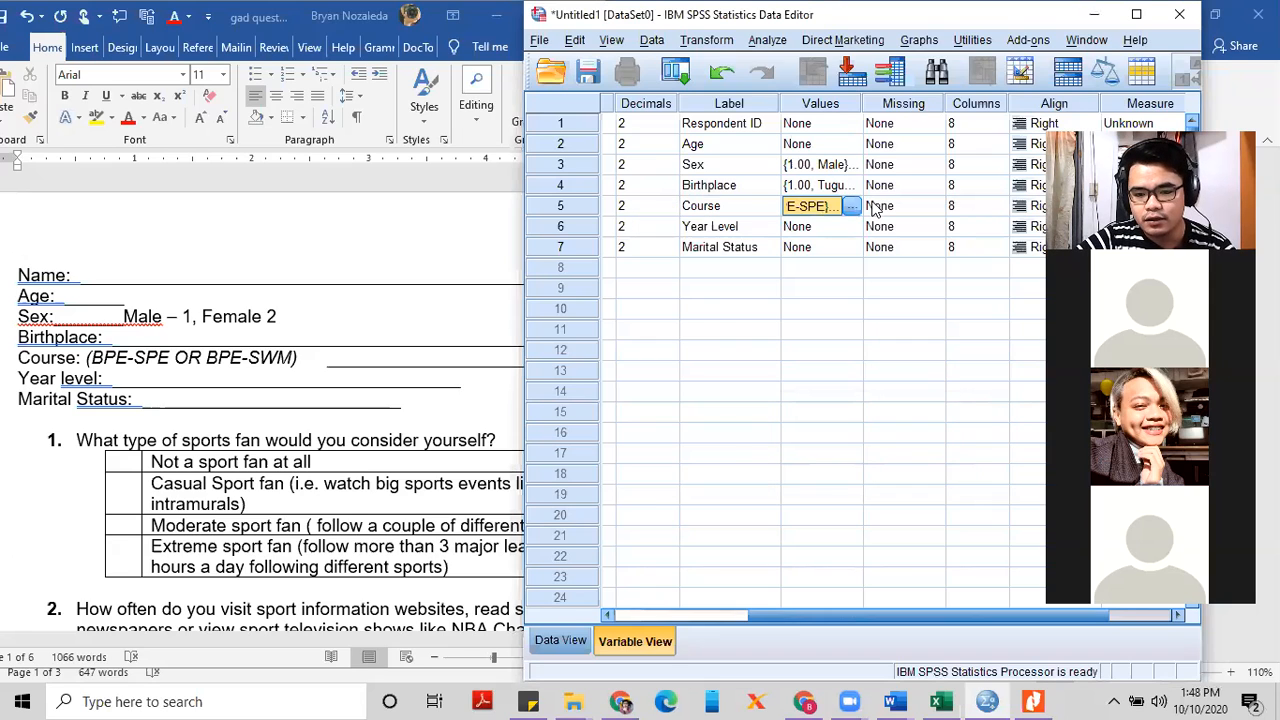
Add the value label 2 for "BPE-SWM" to the Course variable and apply the value labels
click(850, 205)
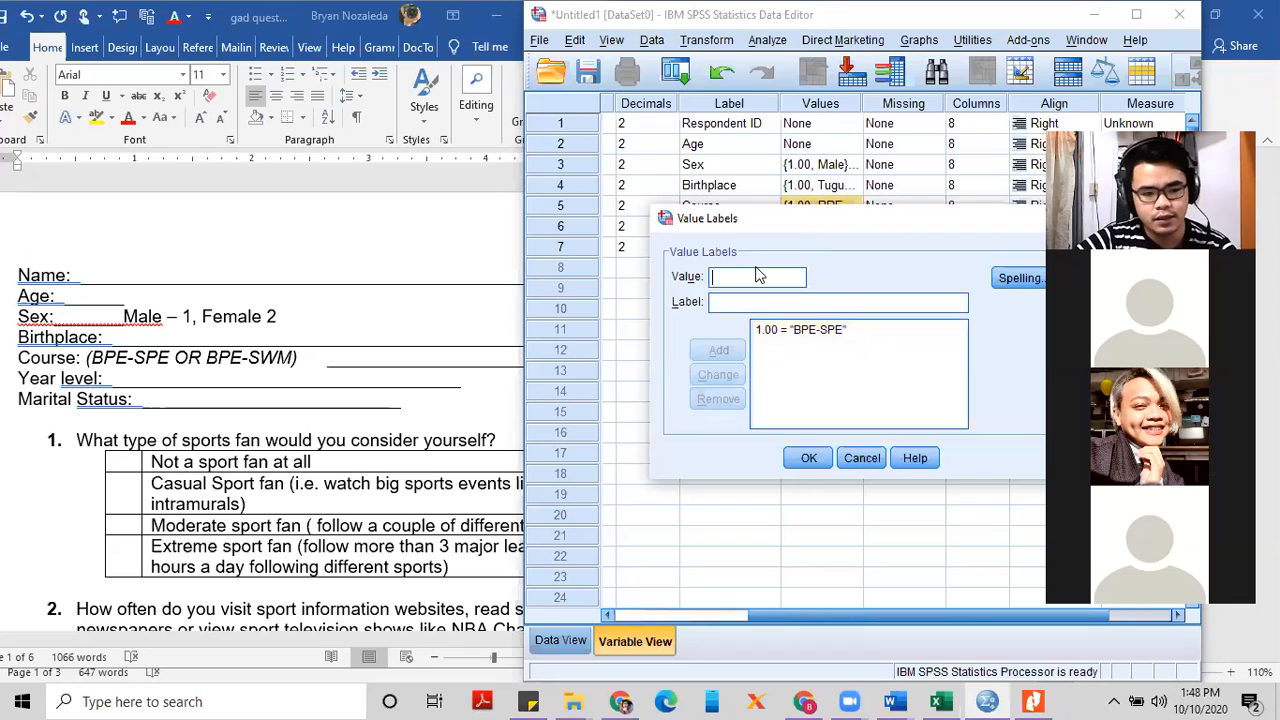
text(2)
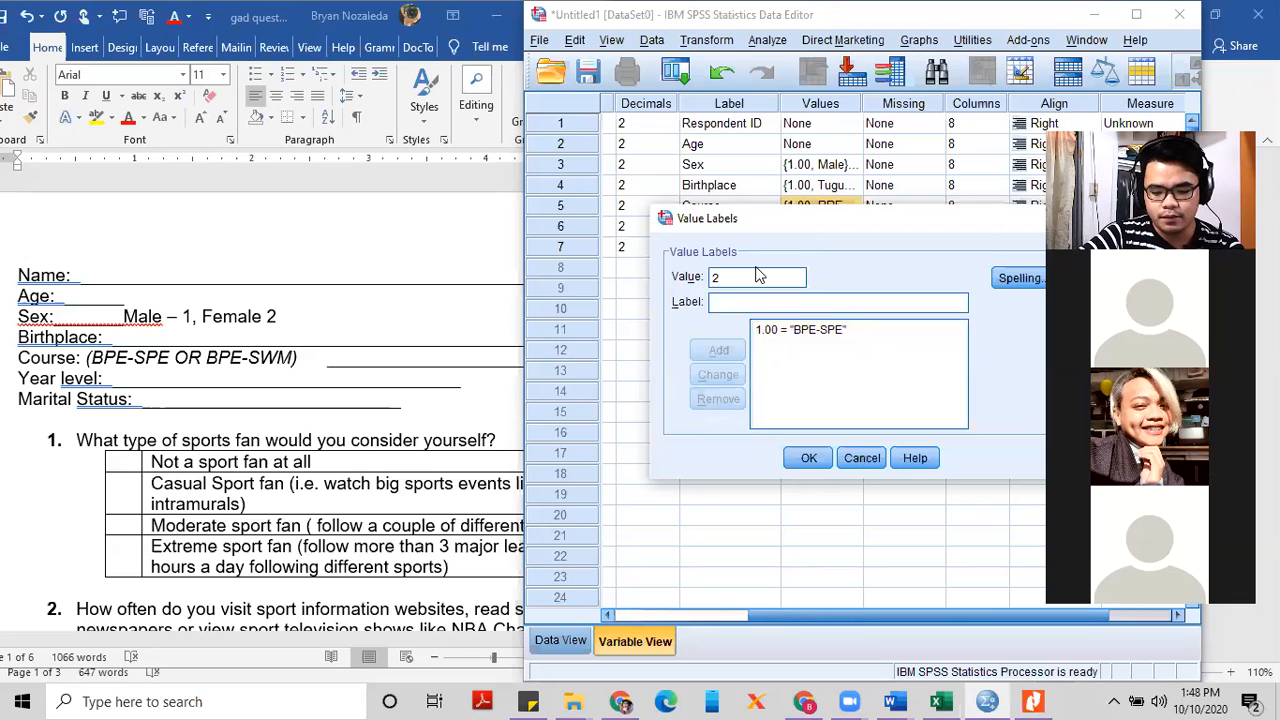
key(Tab)
text(BPE-SWM)
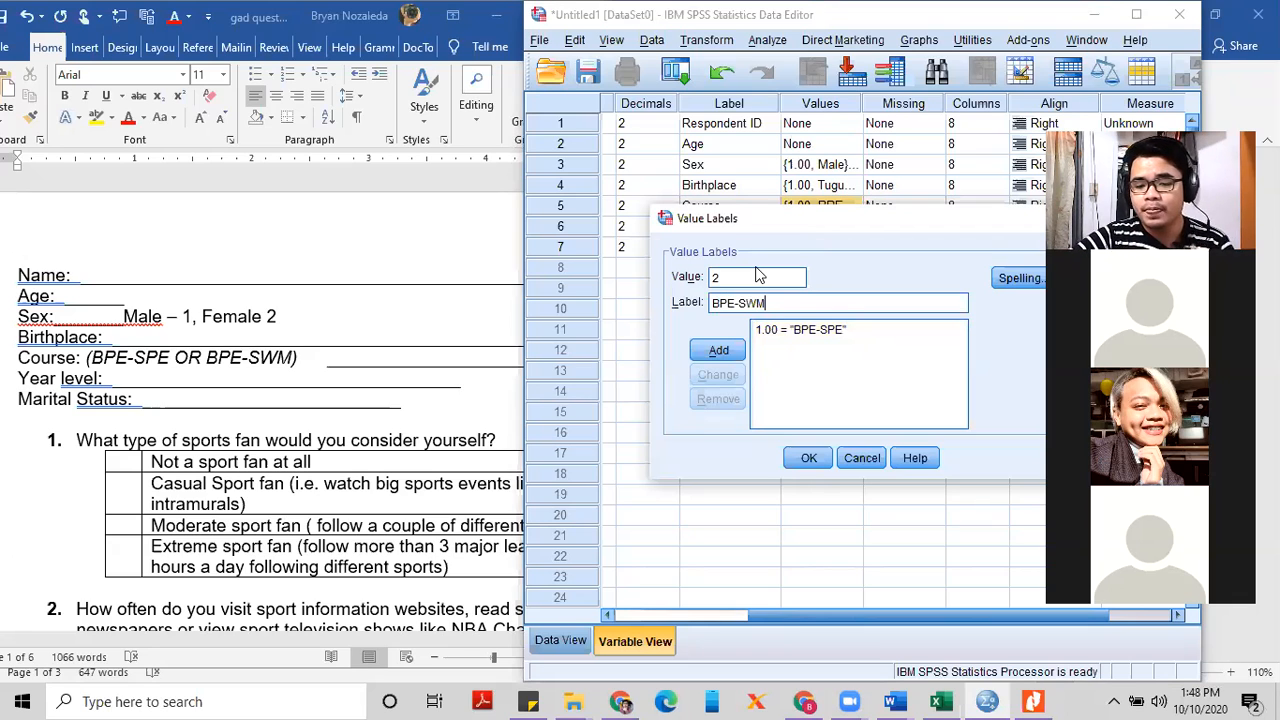
key(Return)
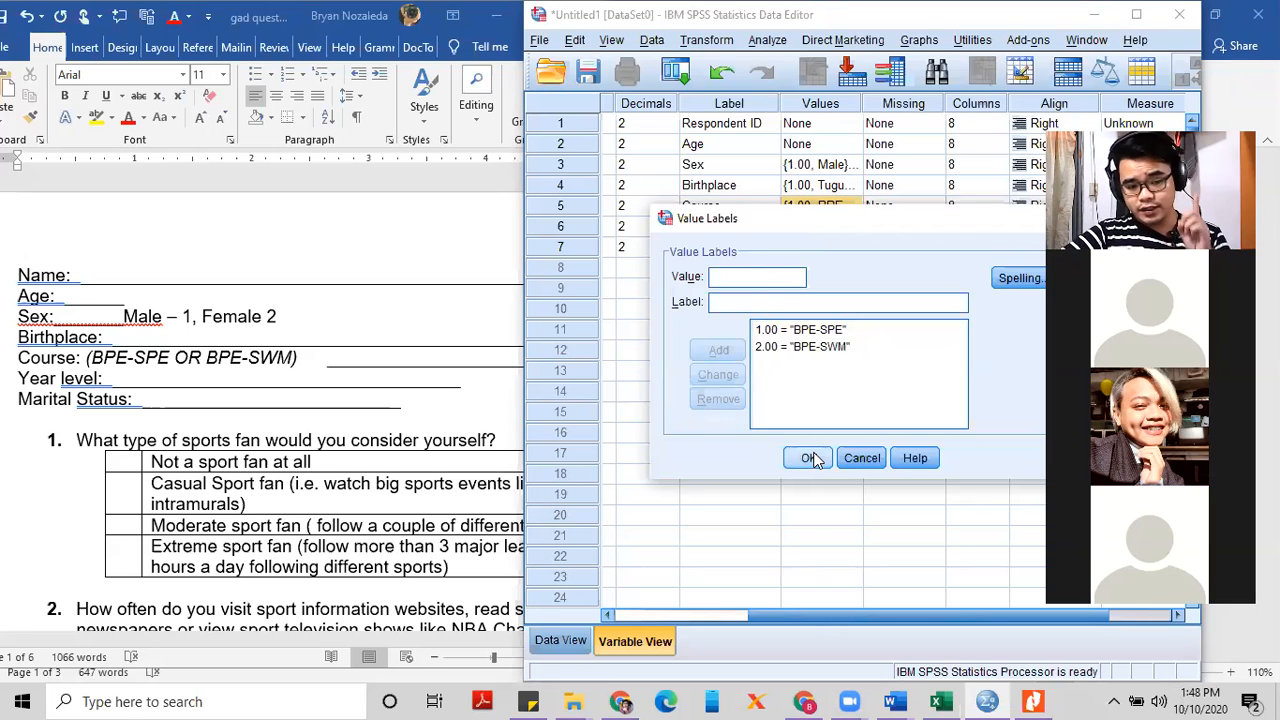
click(808, 458)
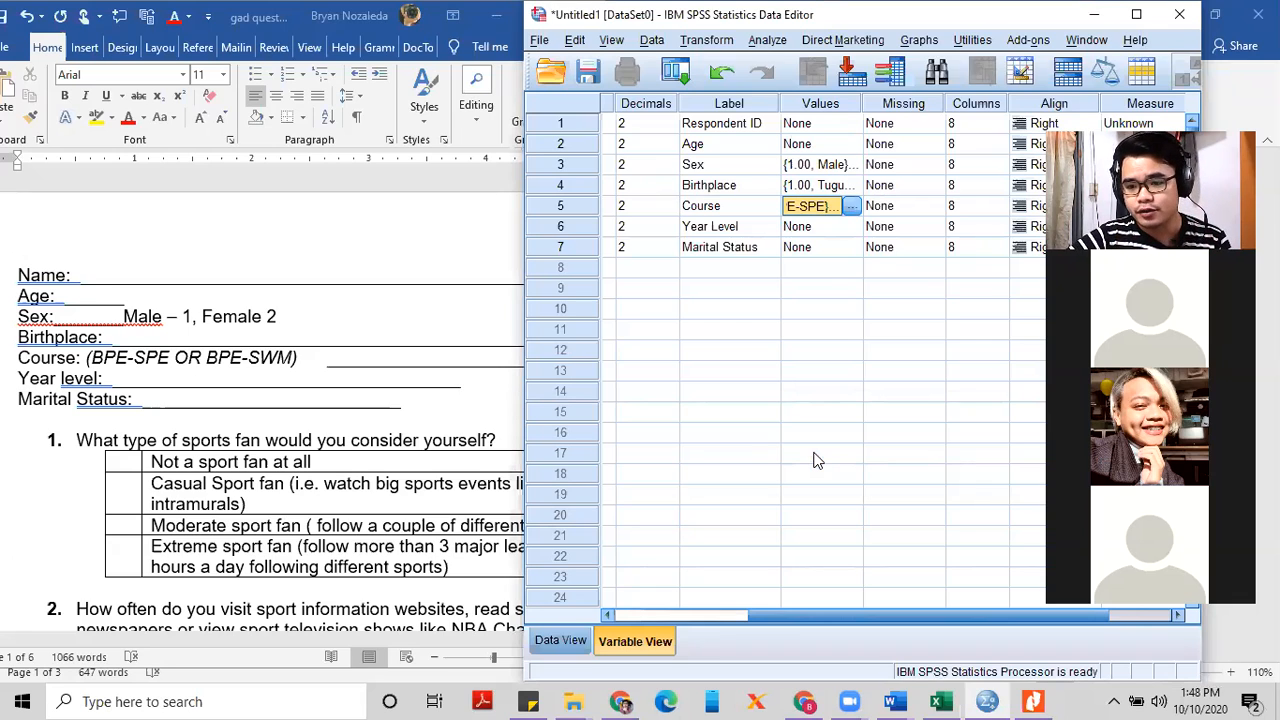
Add a value label to the Year Level variable that codes 1 as "1st Year"
click(710, 230)
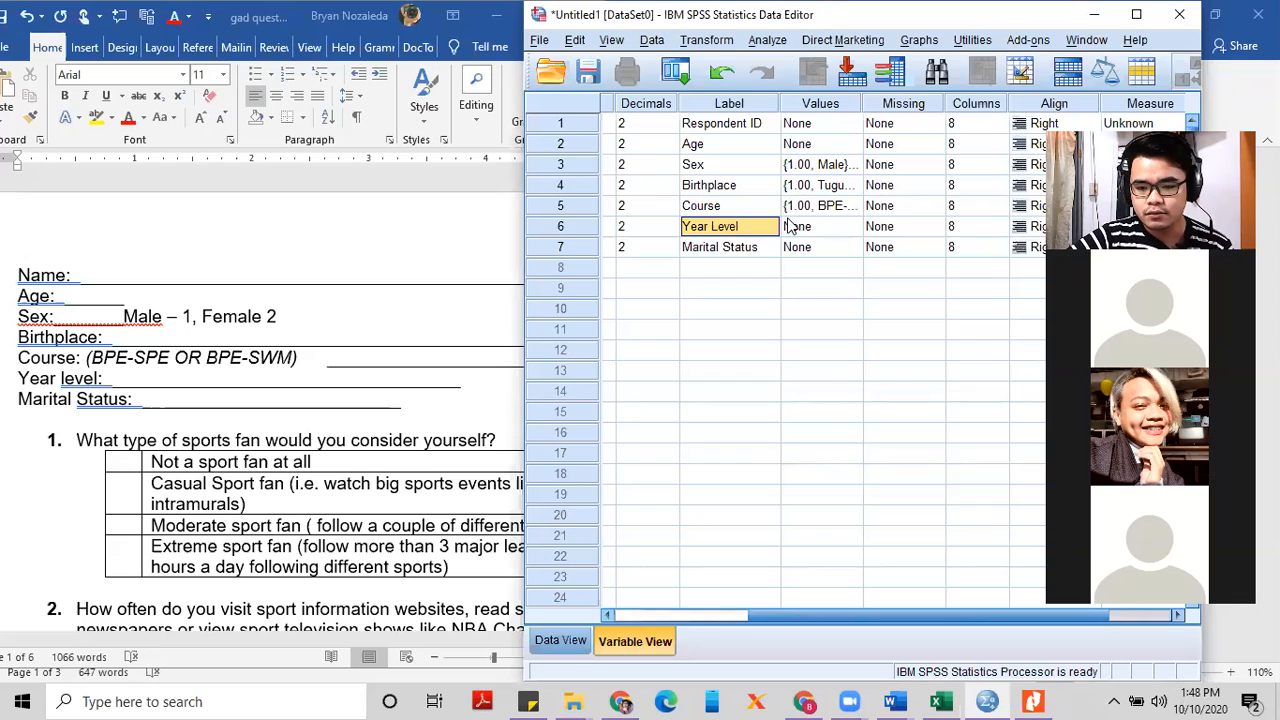
click(854, 228)
click(854, 228)
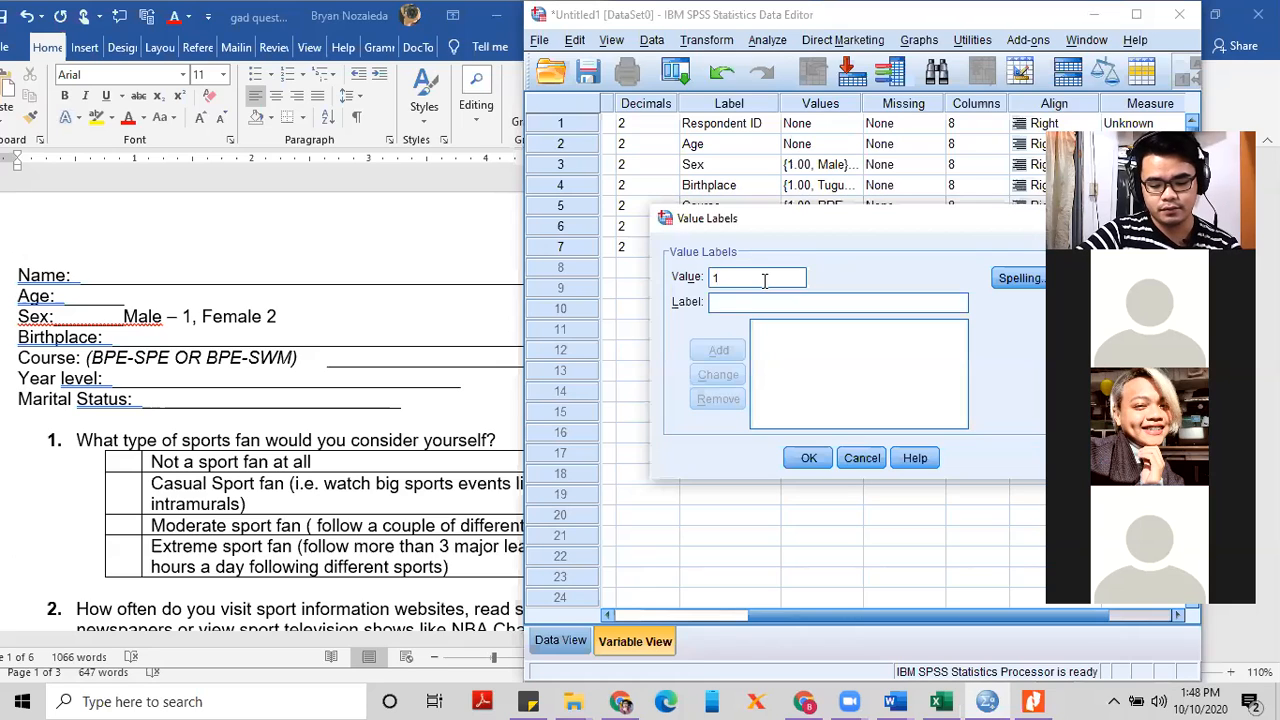
key(Tab)
text(1ST y)
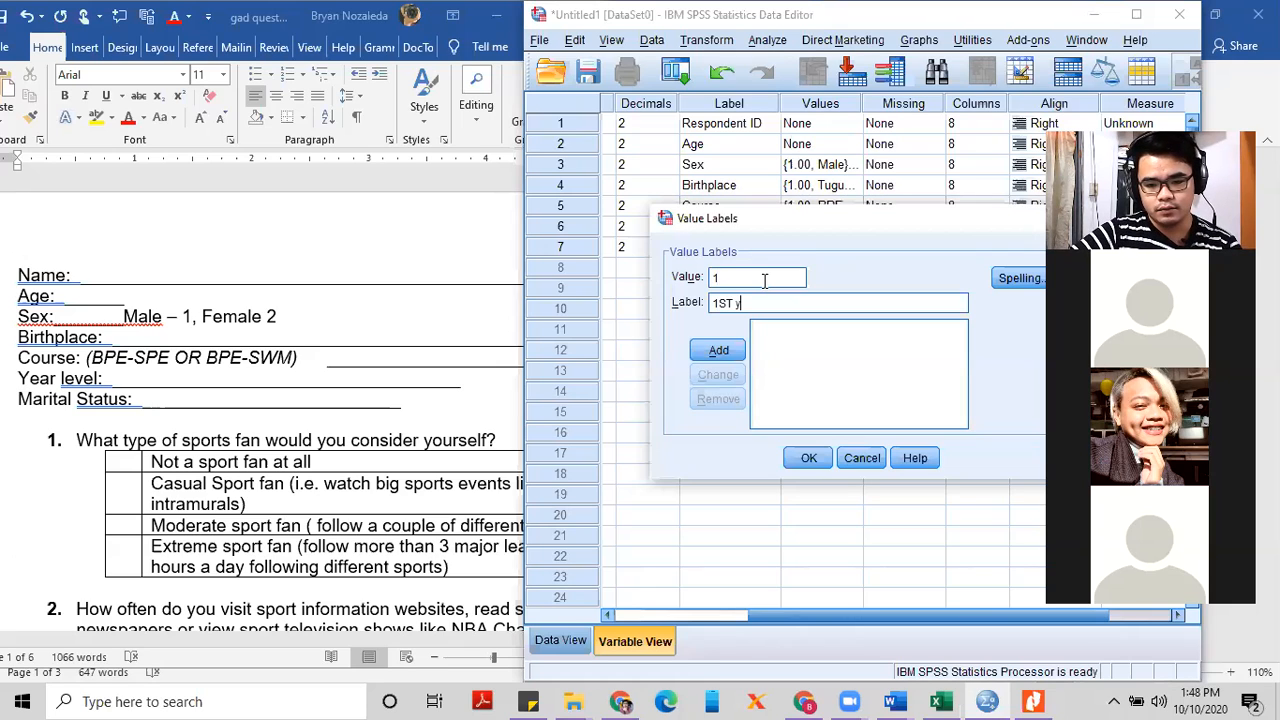
key(BackSpace)
key(BackSpace)
key(BackSpace)
key(BackSpace)
text(st )
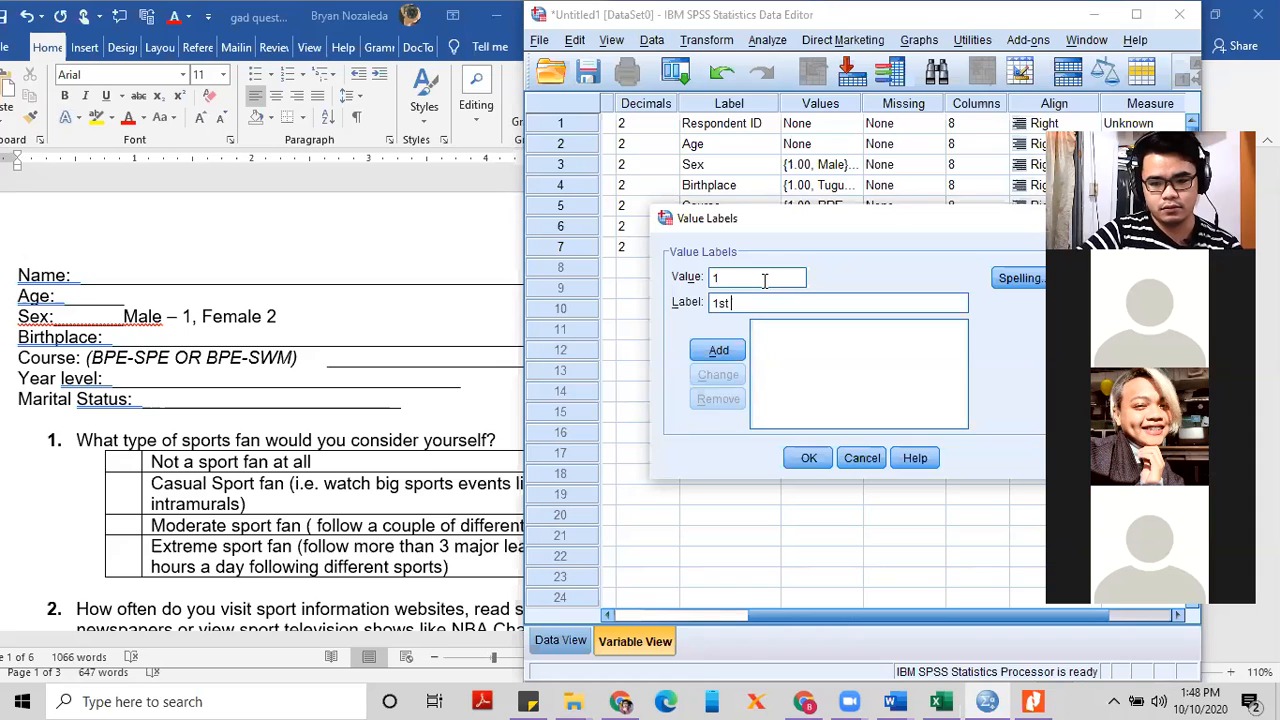
text(Year)
key(Return)
Add the Year Level value labels 2 for "2nd Year" and 3 for "3rd Year"
text(2)
key(Tab)
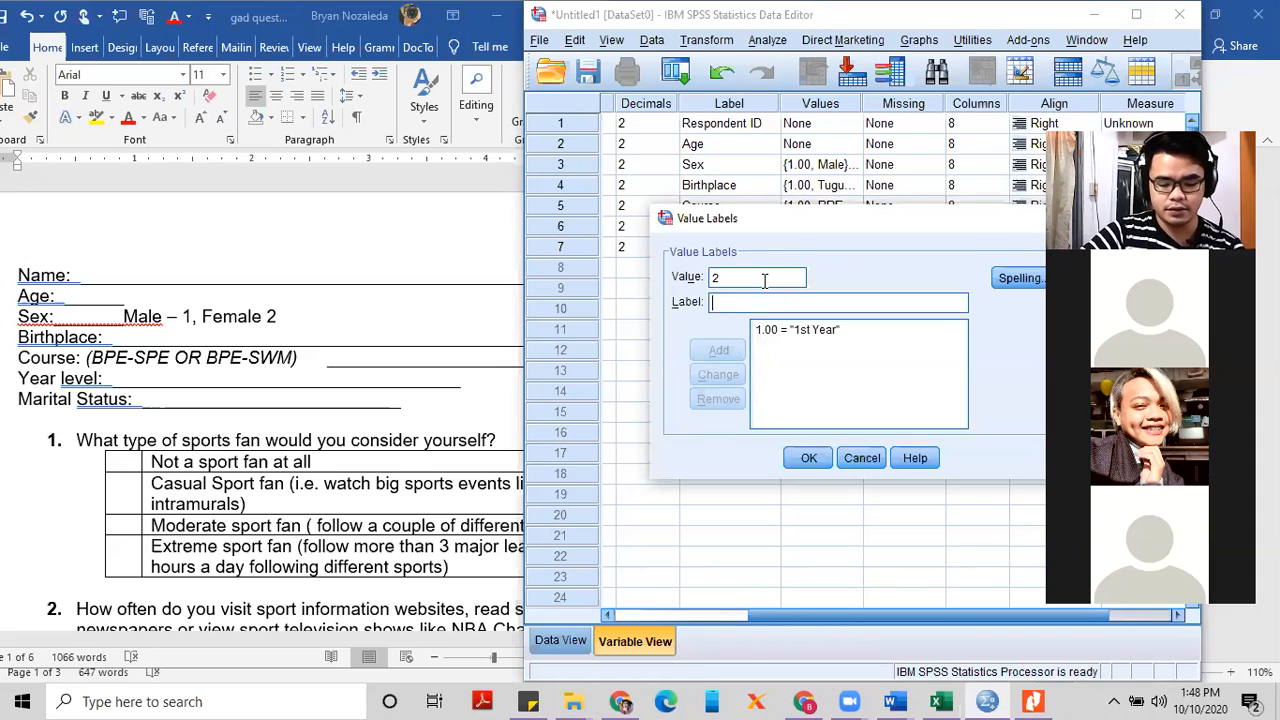
text(2nd )
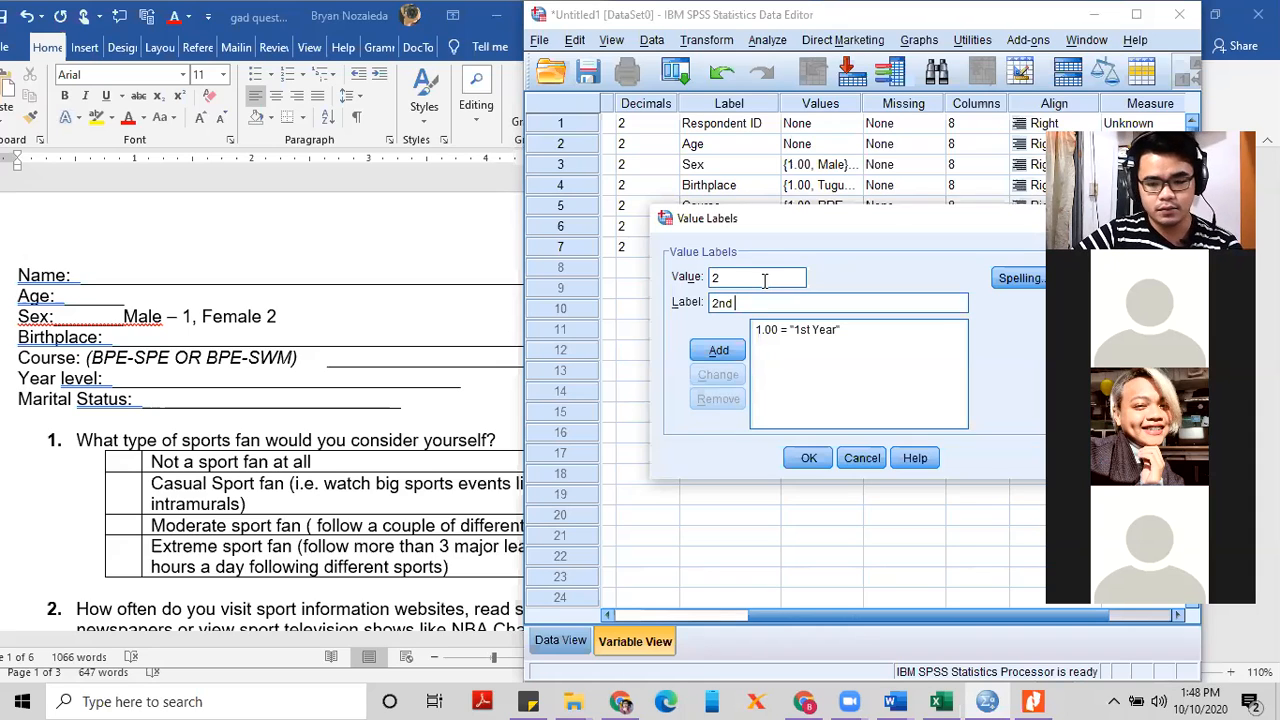
text(Year)
key(Return)
text(3)
key(Tab)
text(3rd)
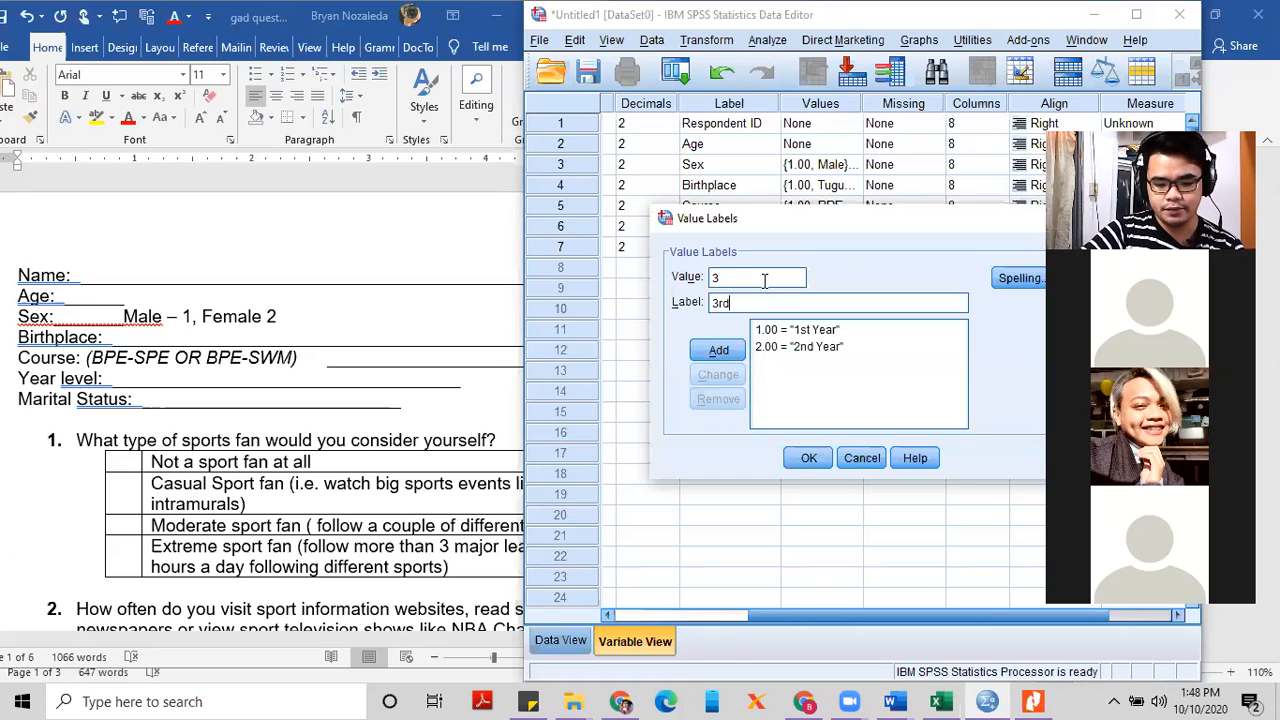
text( Year)
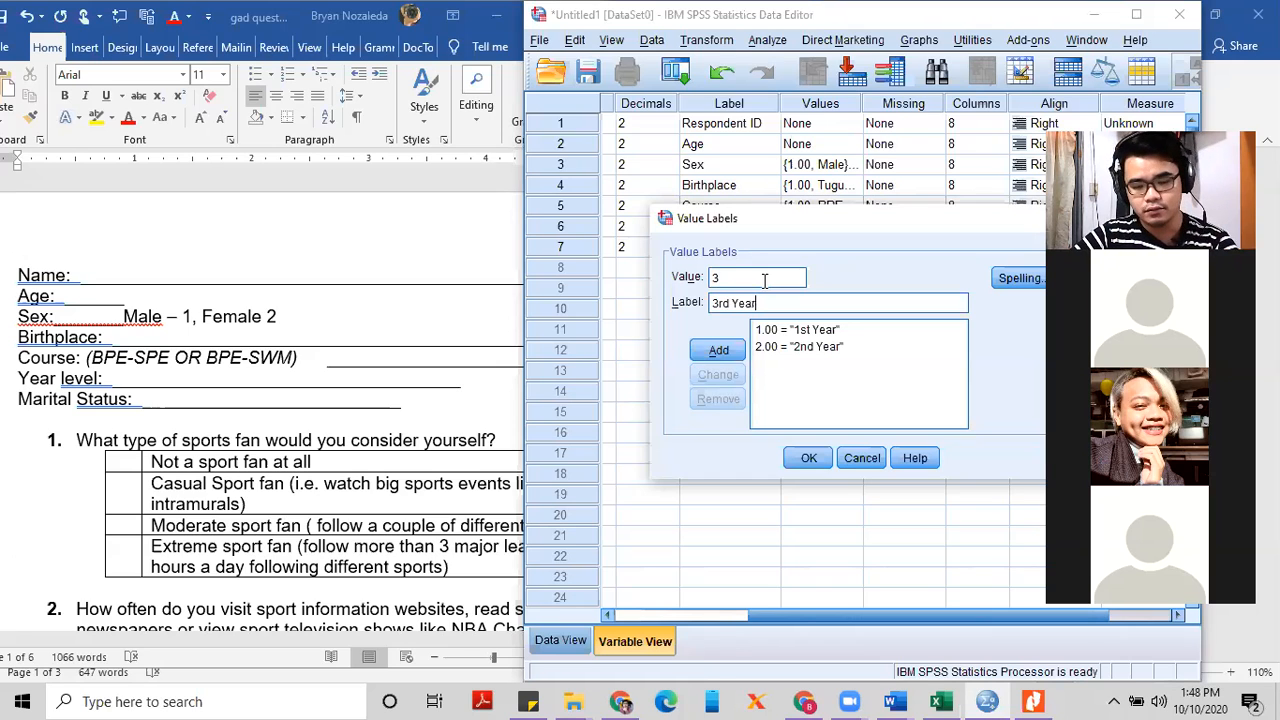
key(Return)
Add the value label 4 for "4th Year" to Year Level and apply the value labels
text(4)
key(Tab)
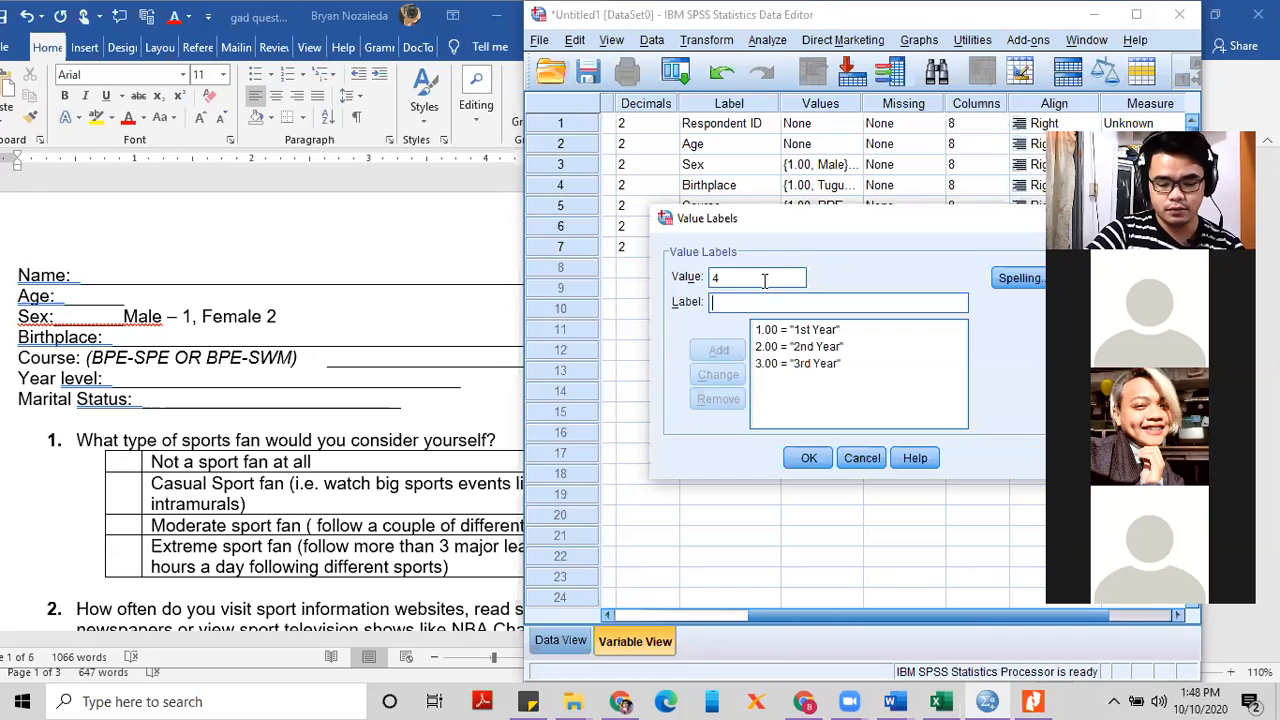
text(4th Year)
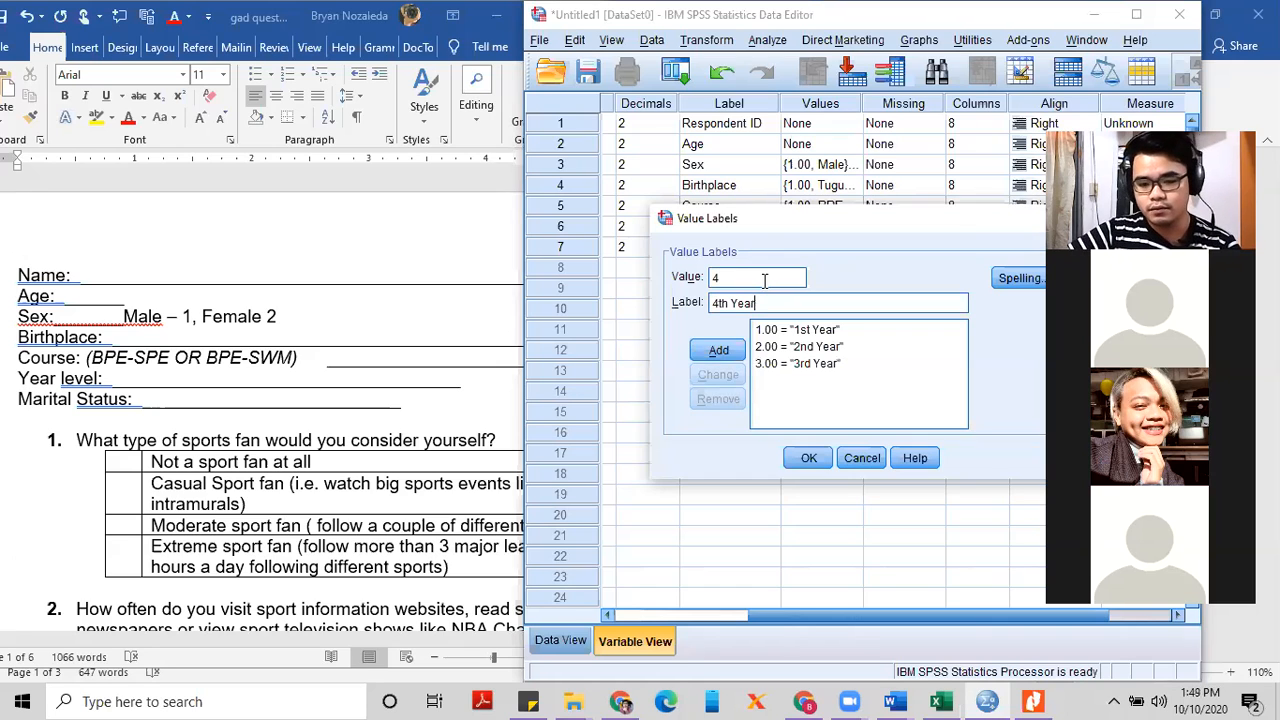
key(Return)
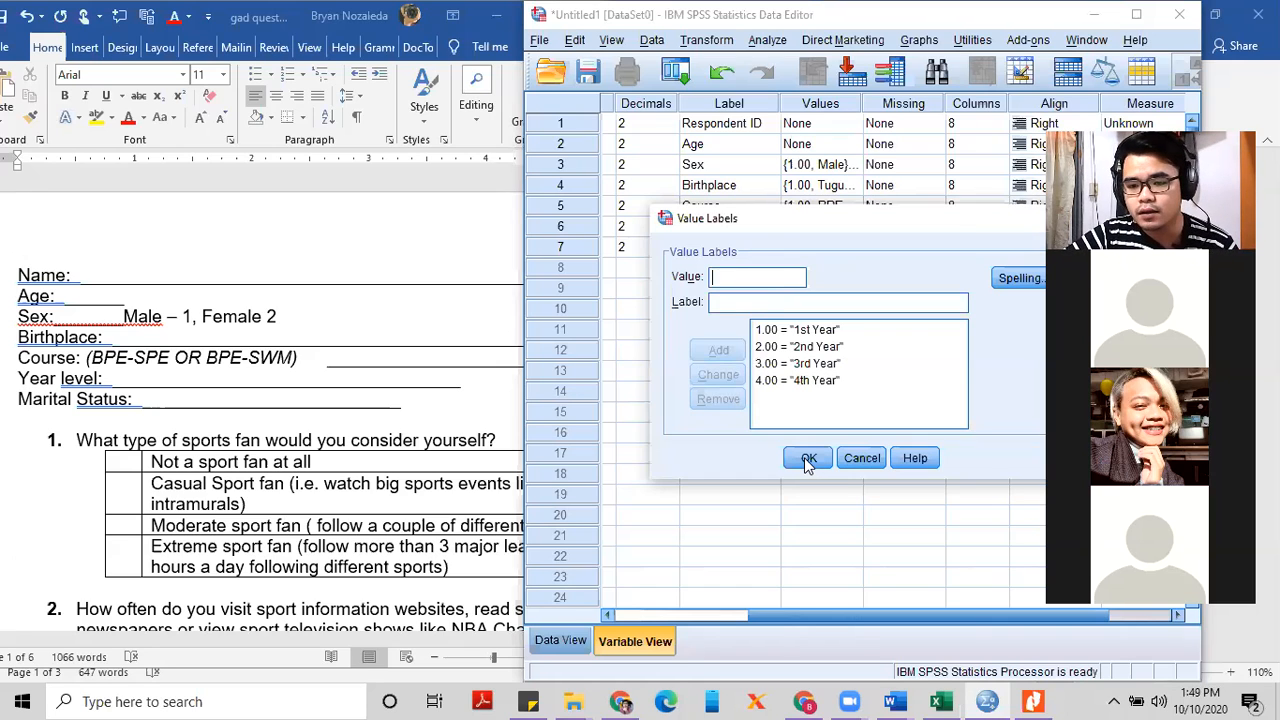
click(808, 460)
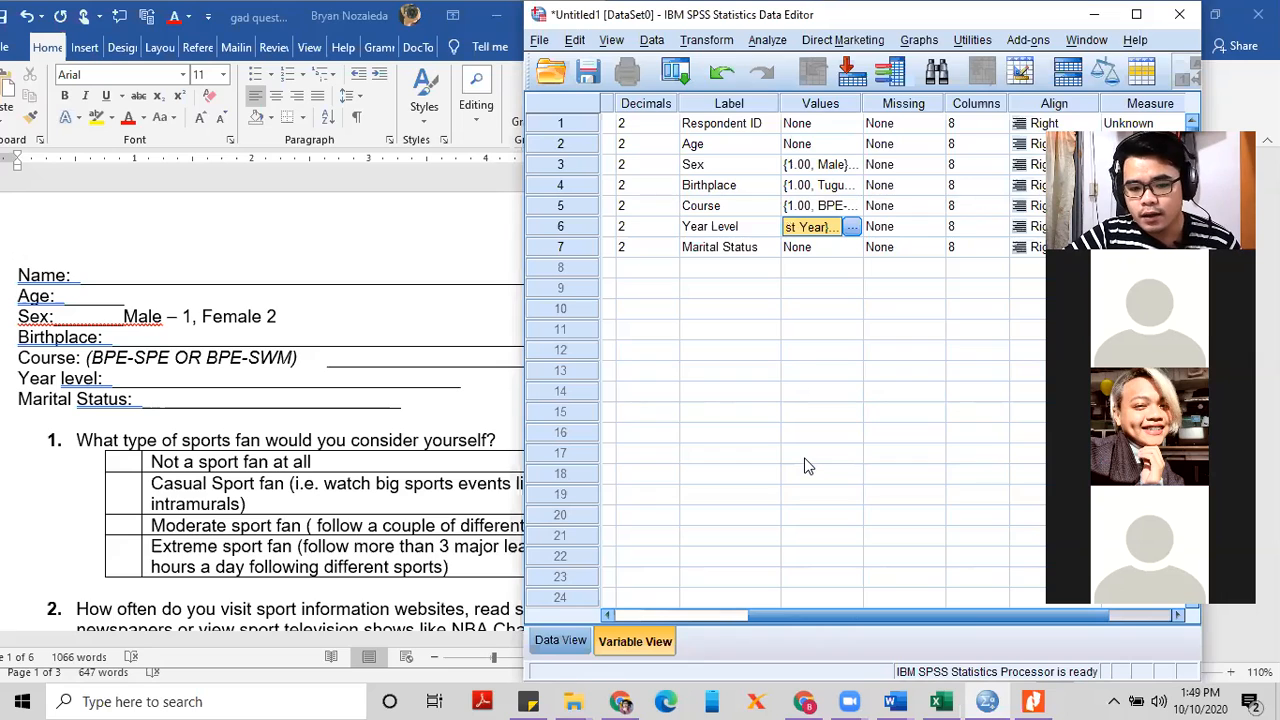
Add a value label to the Marital Status variable that codes 1 as "Single"
click(748, 252)
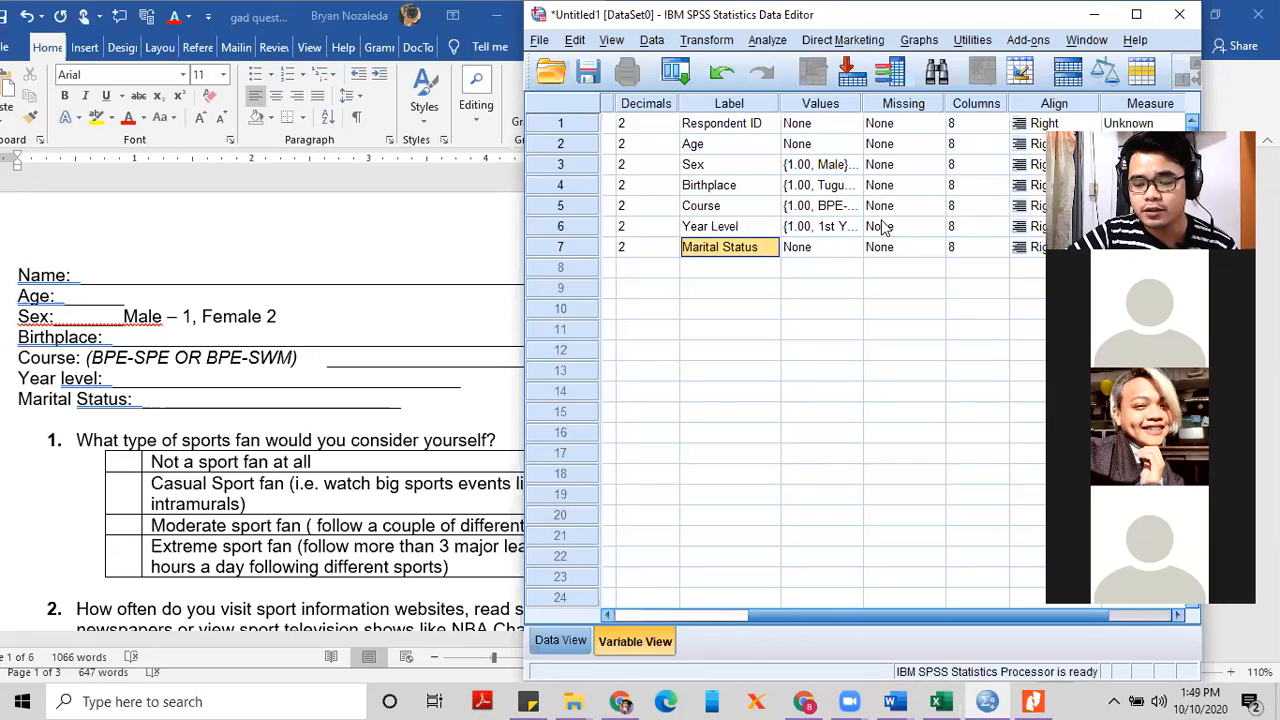
click(808, 256)
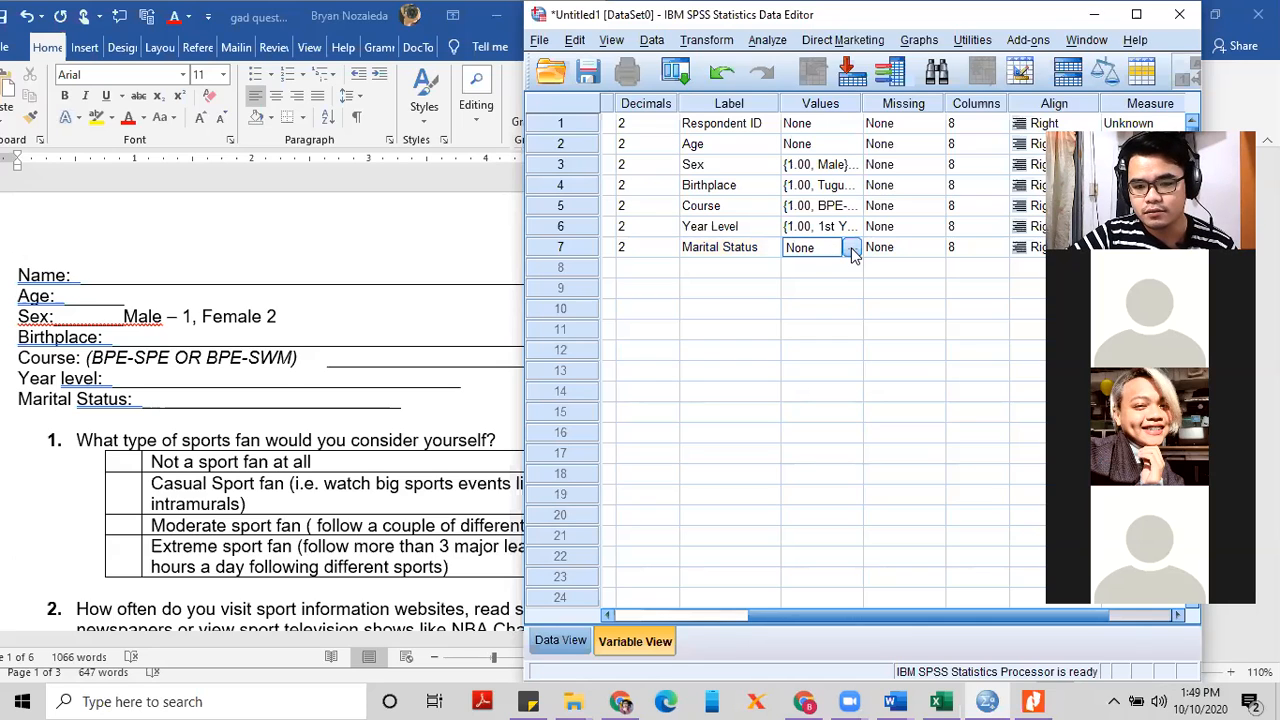
click(851, 248)
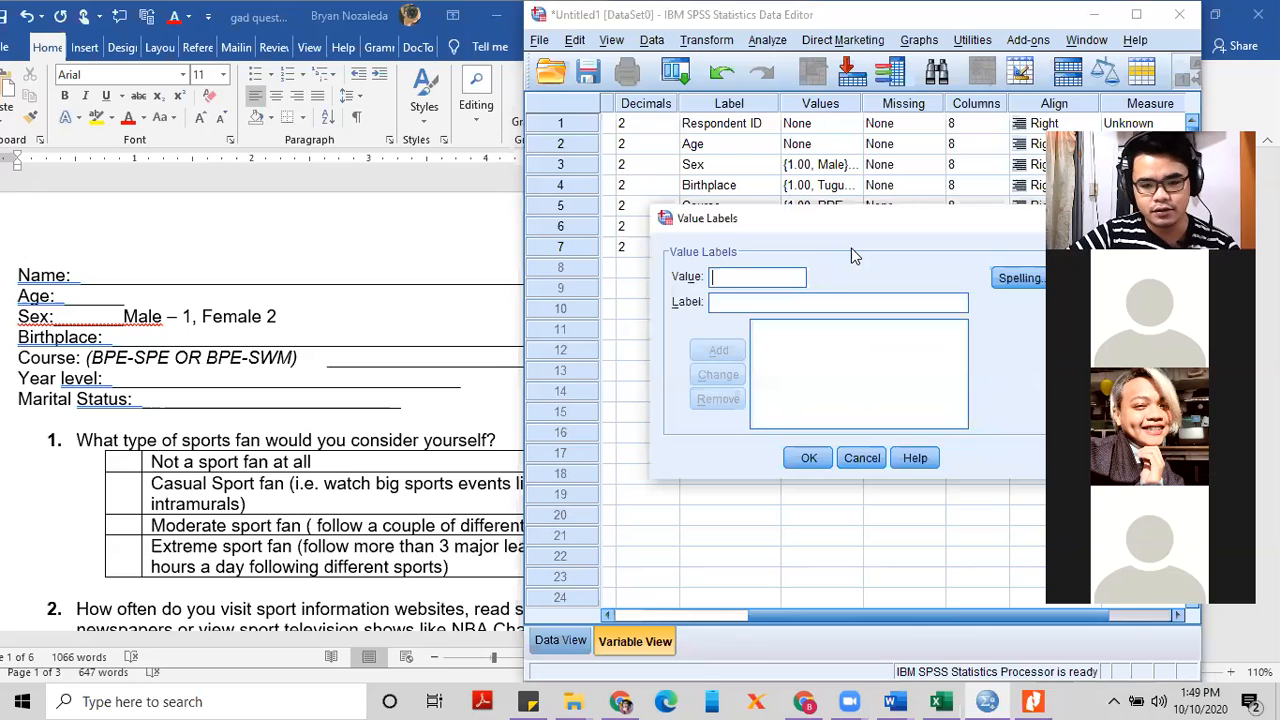
text(1)
key(Tab)
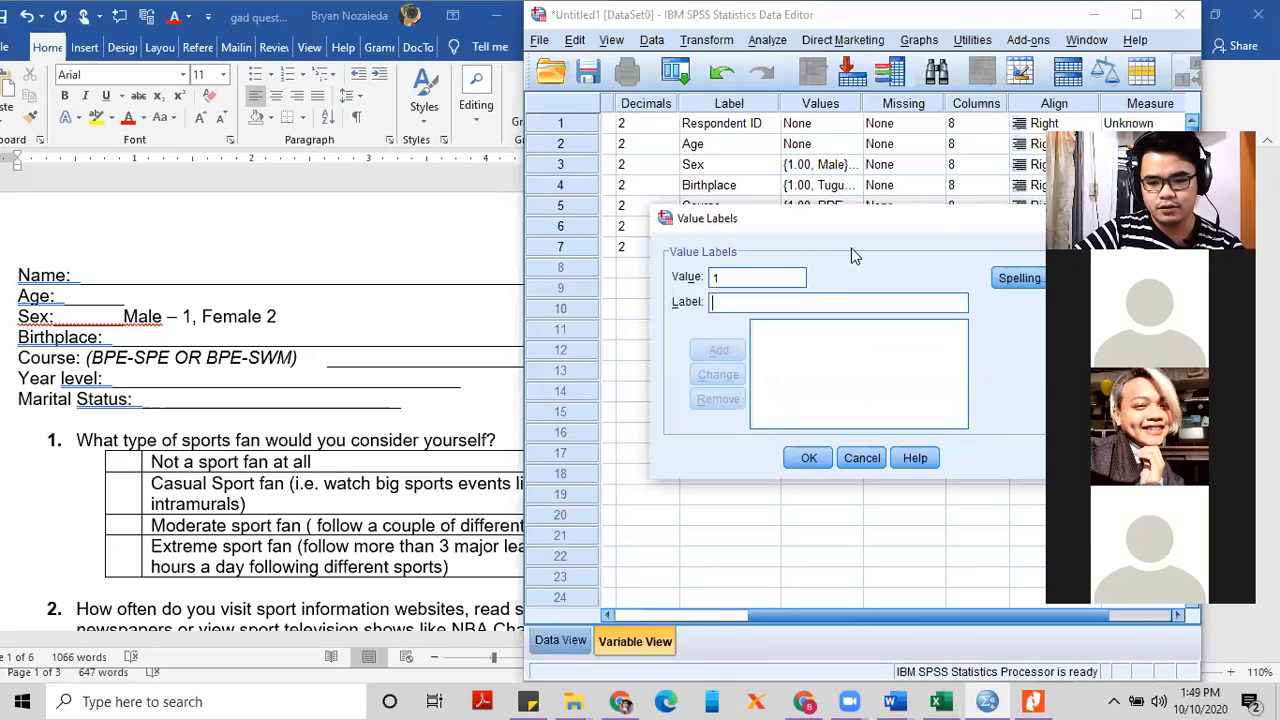
text(Single)
click(716, 353)
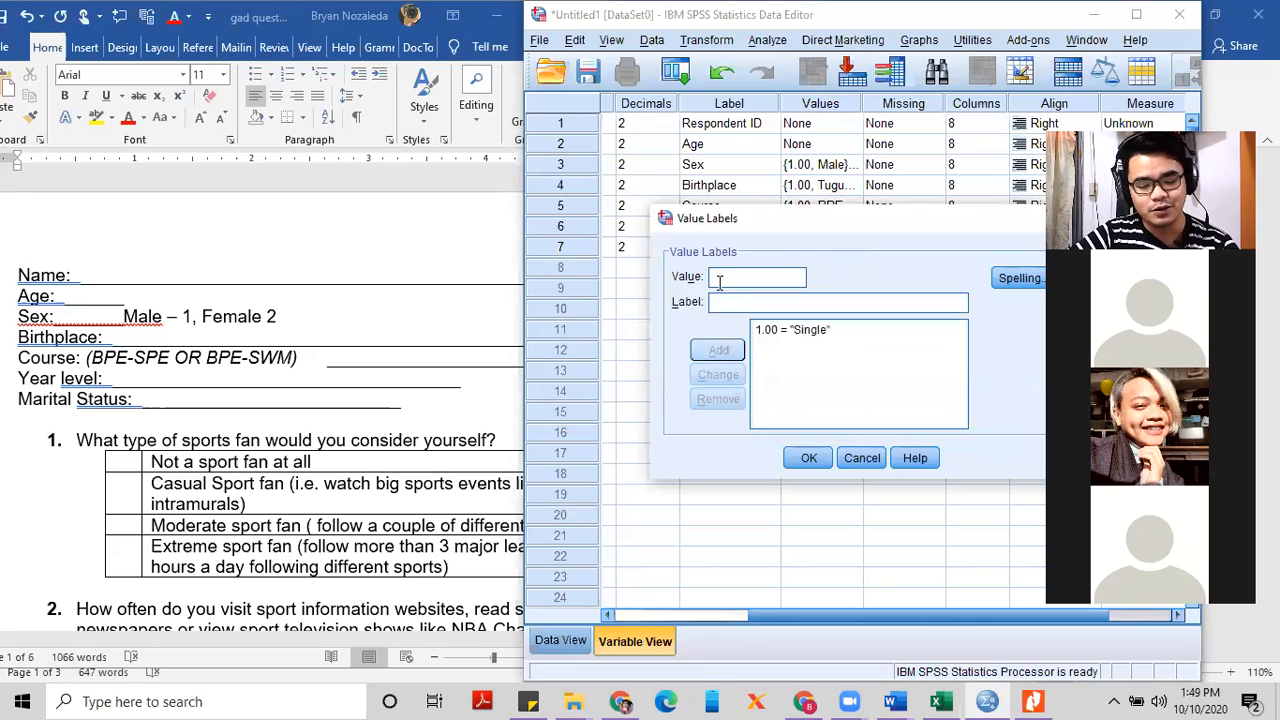
Add the value label 2 for "Married" to the Marital Status variable
text(2)
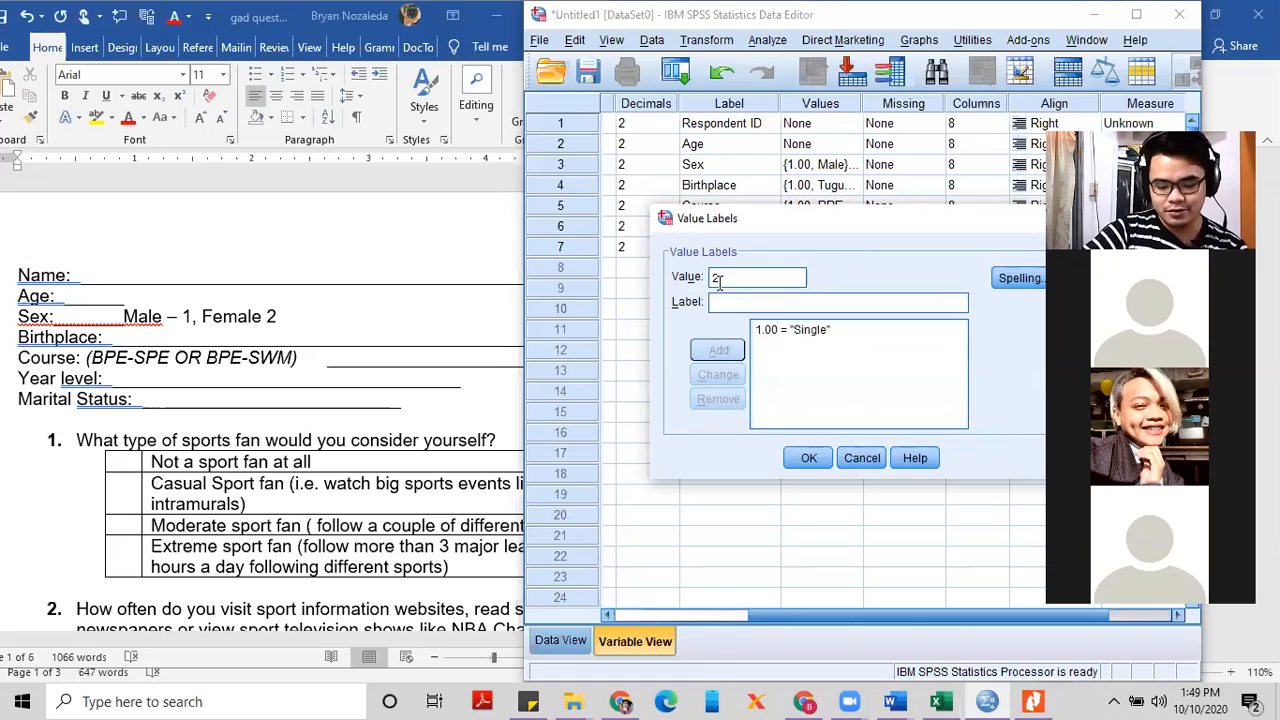
key(Tab)
text(Married)
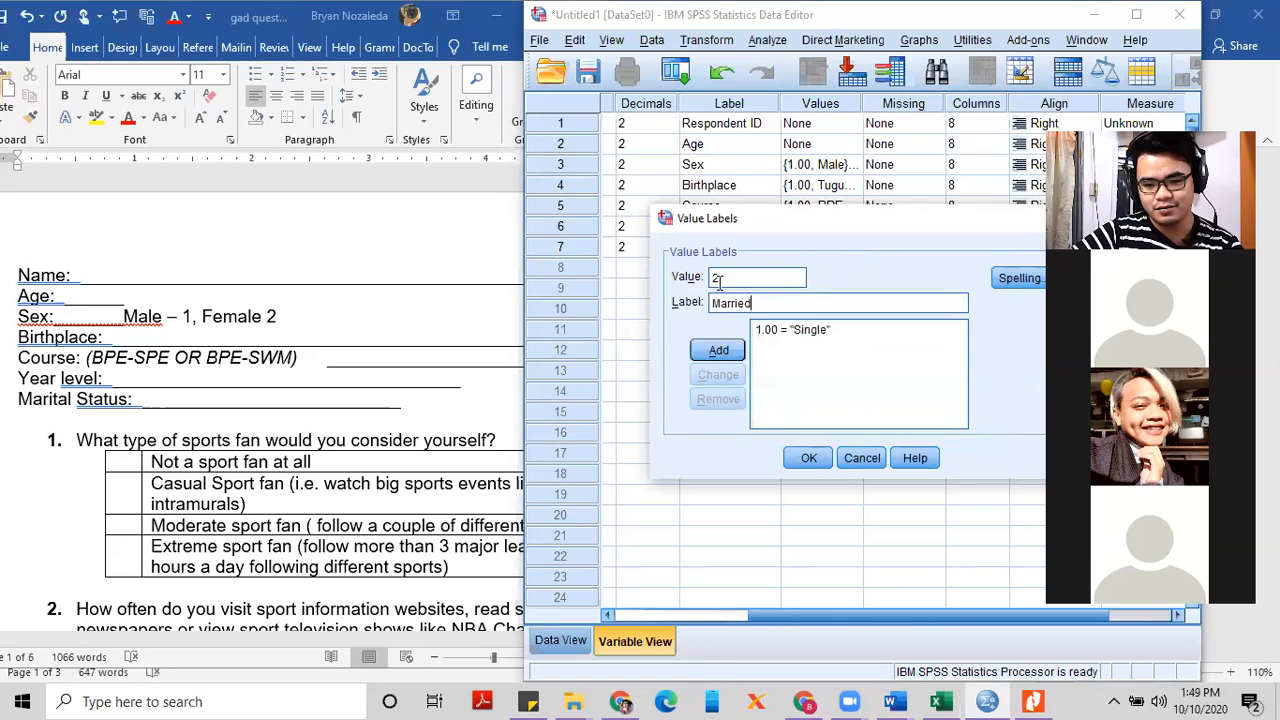
key(Return)
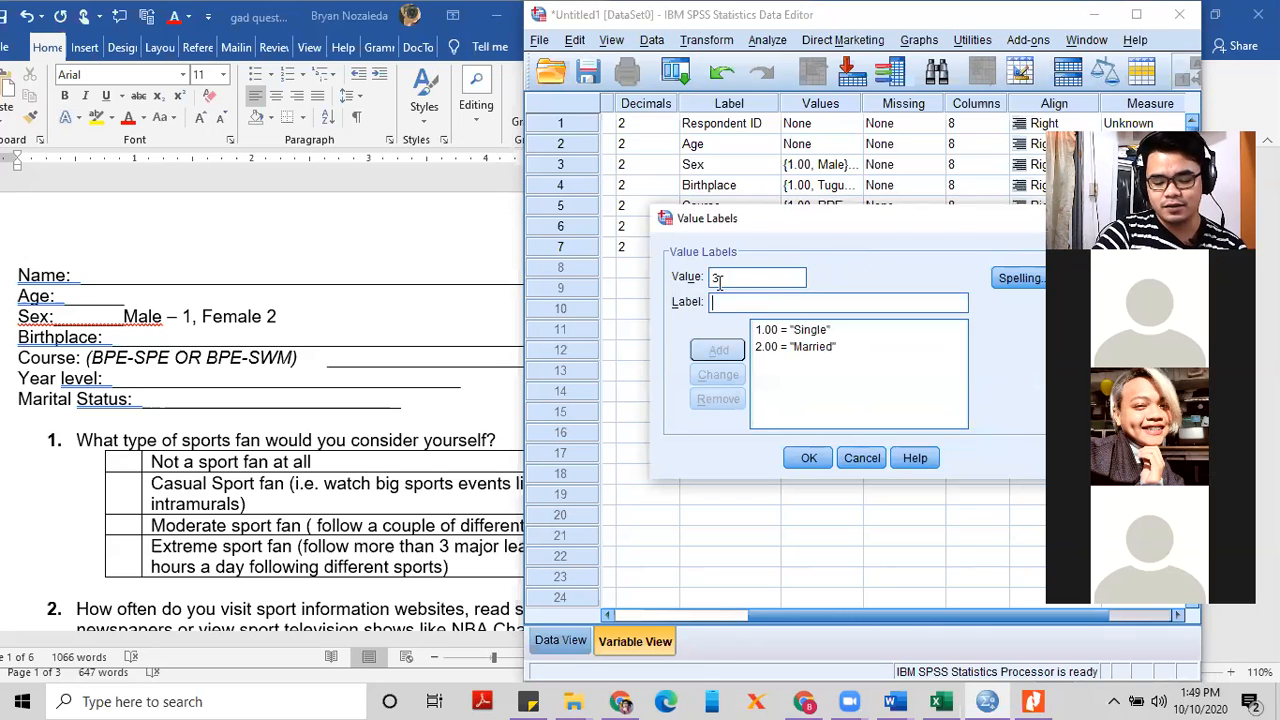
Add the value label 3 for "Widowed" to Marital Status and apply the value labels
key(Tab)
text(Wi)
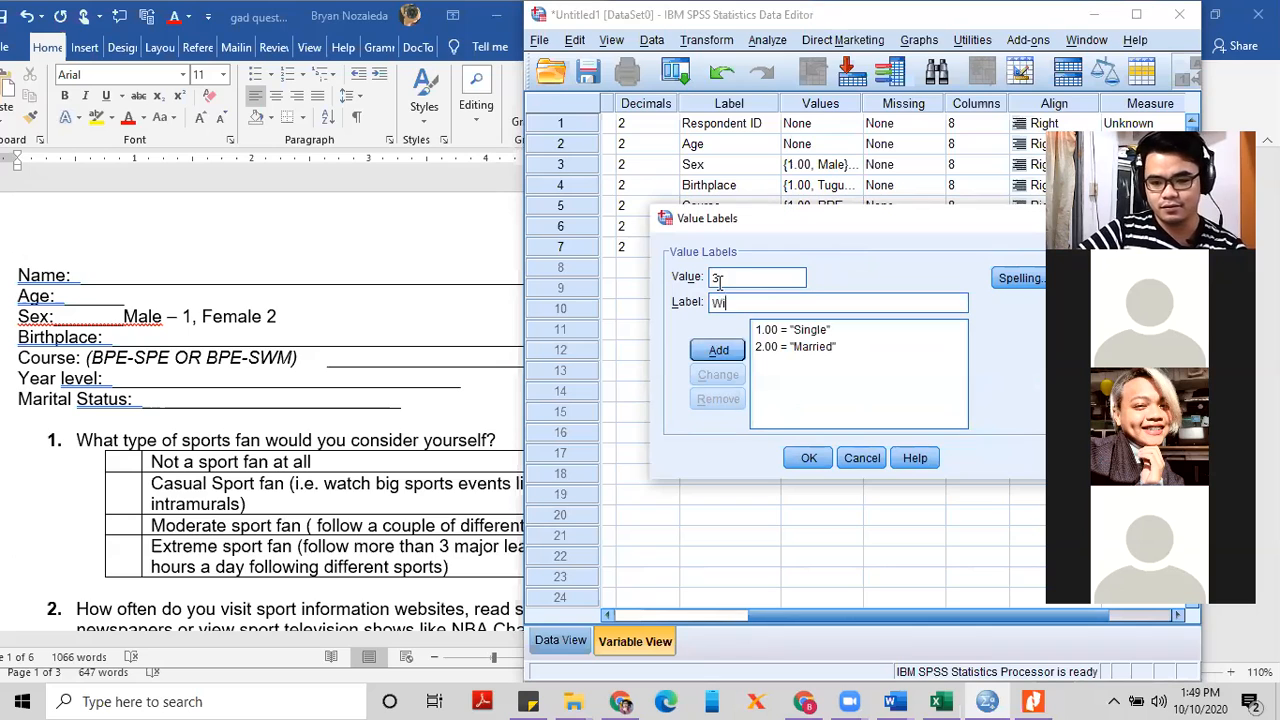
text(dowed)
key(Return)
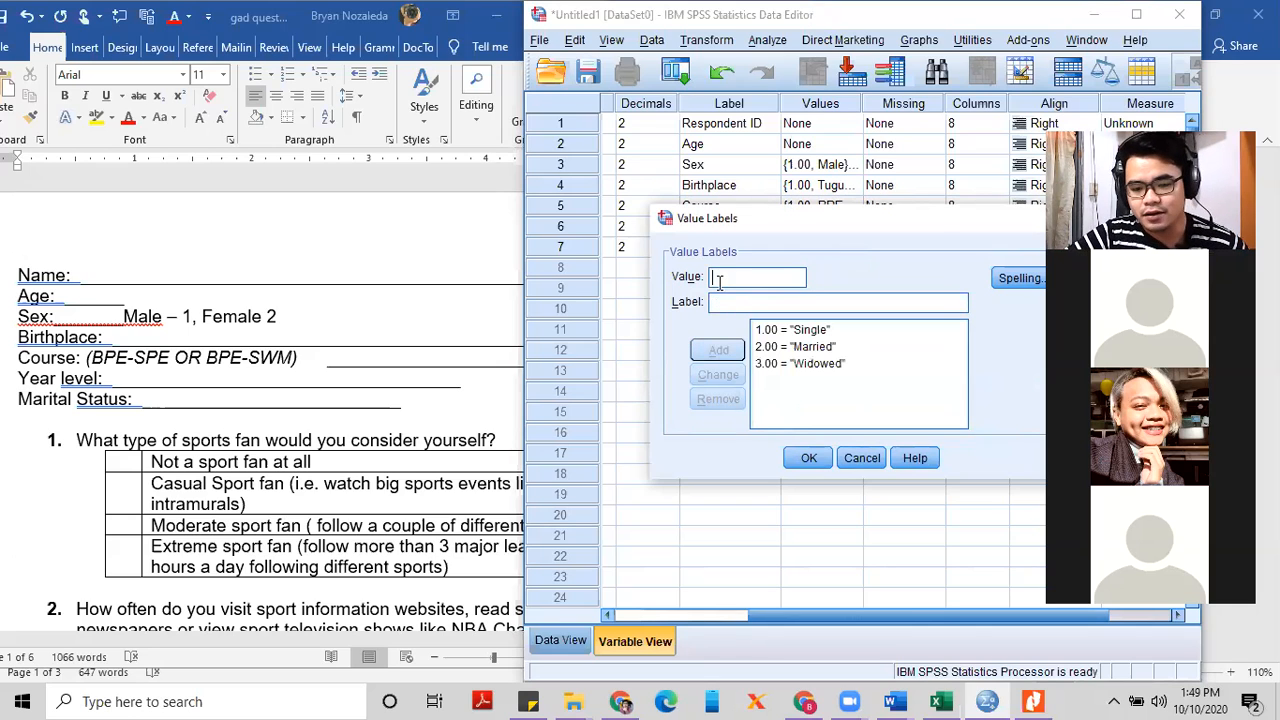
click(818, 458)
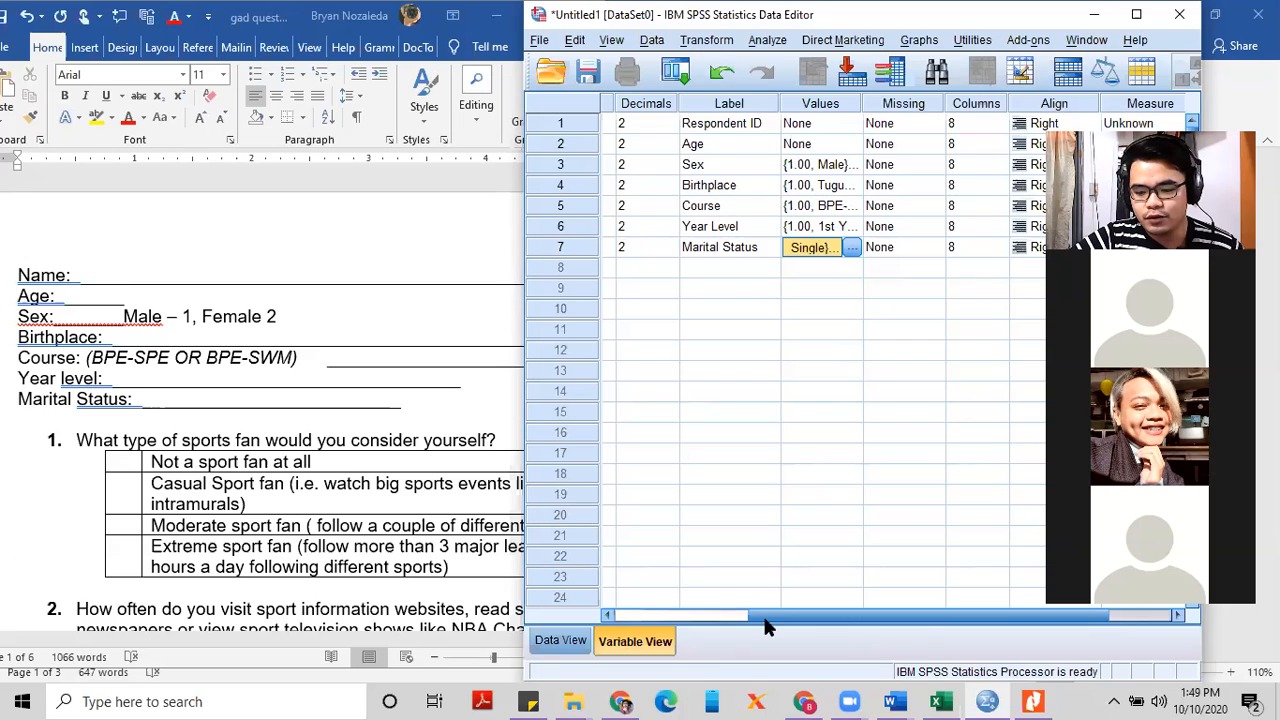
Examine the measurement levels offered for the Respondent ID variable
click(849, 620)
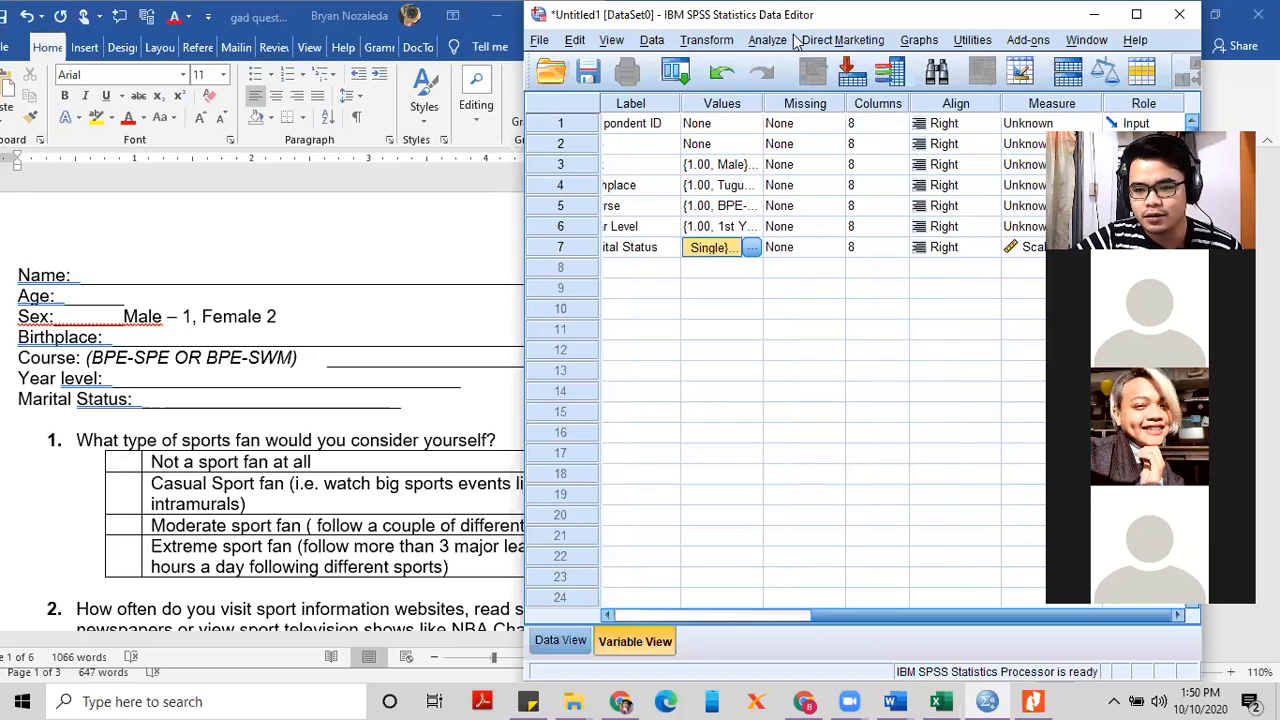
drag(794, 16, 614, 16)
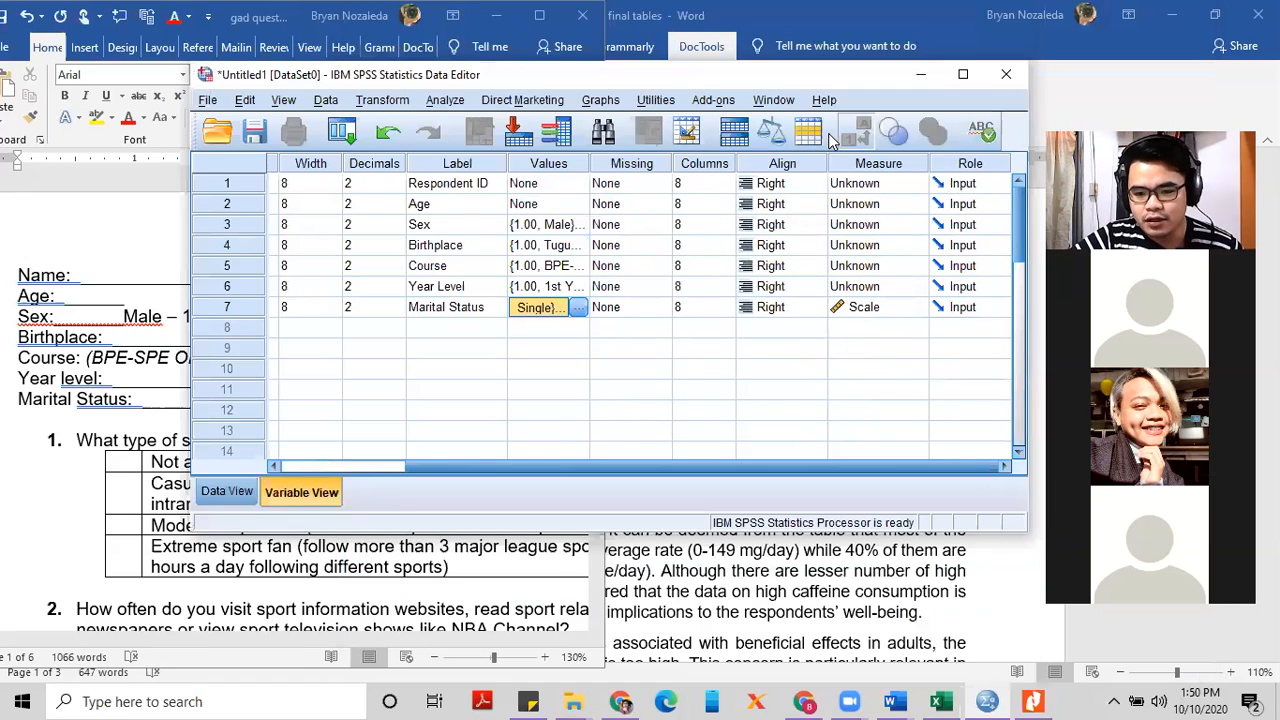
click(857, 185)
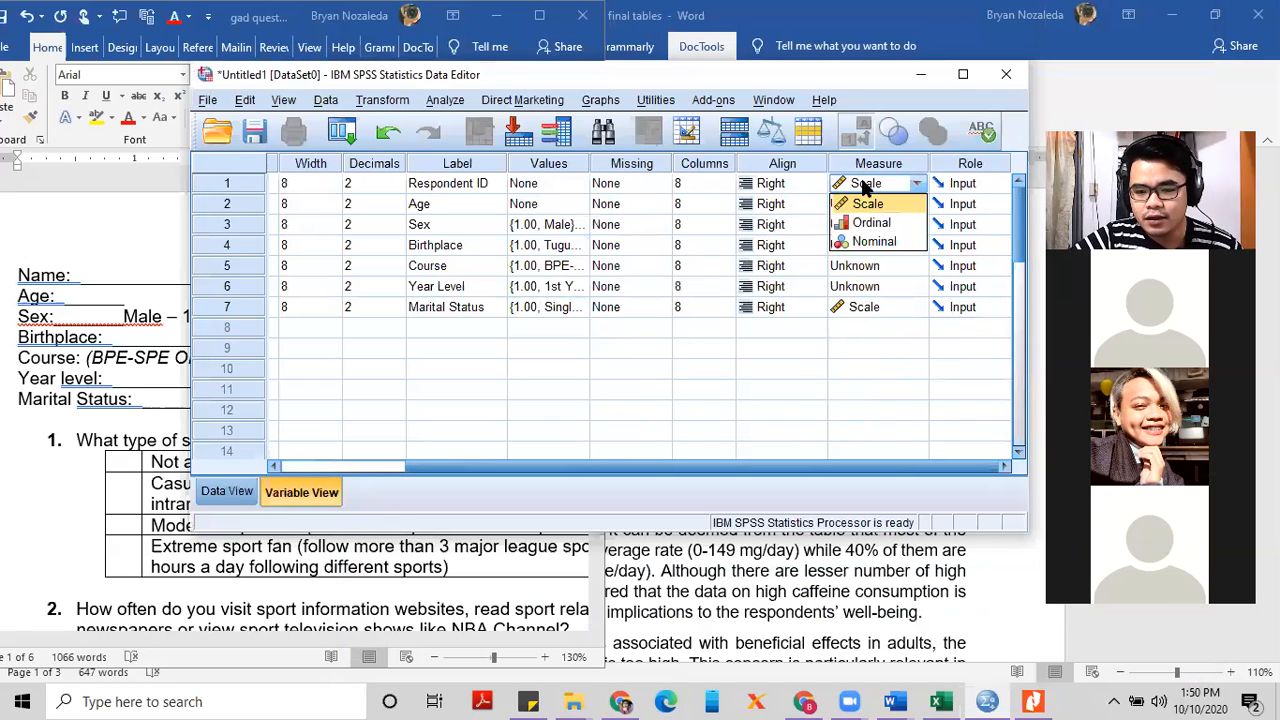
click(867, 186)
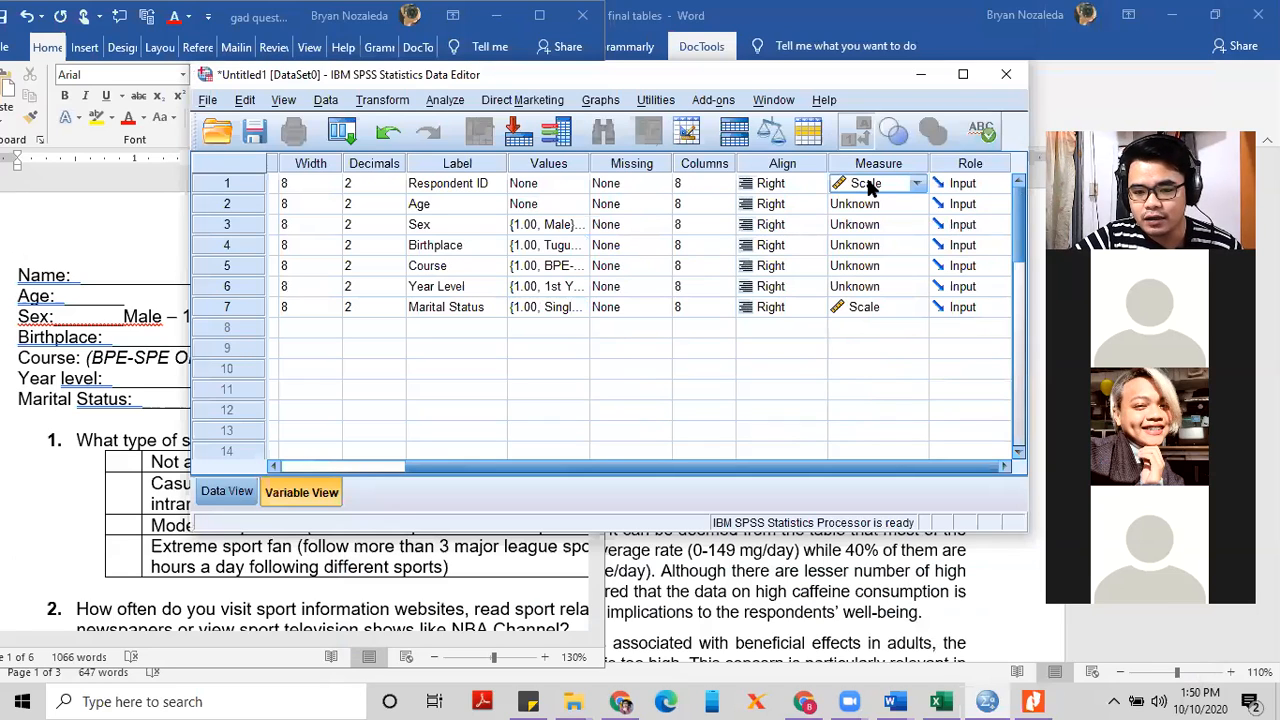
click(869, 188)
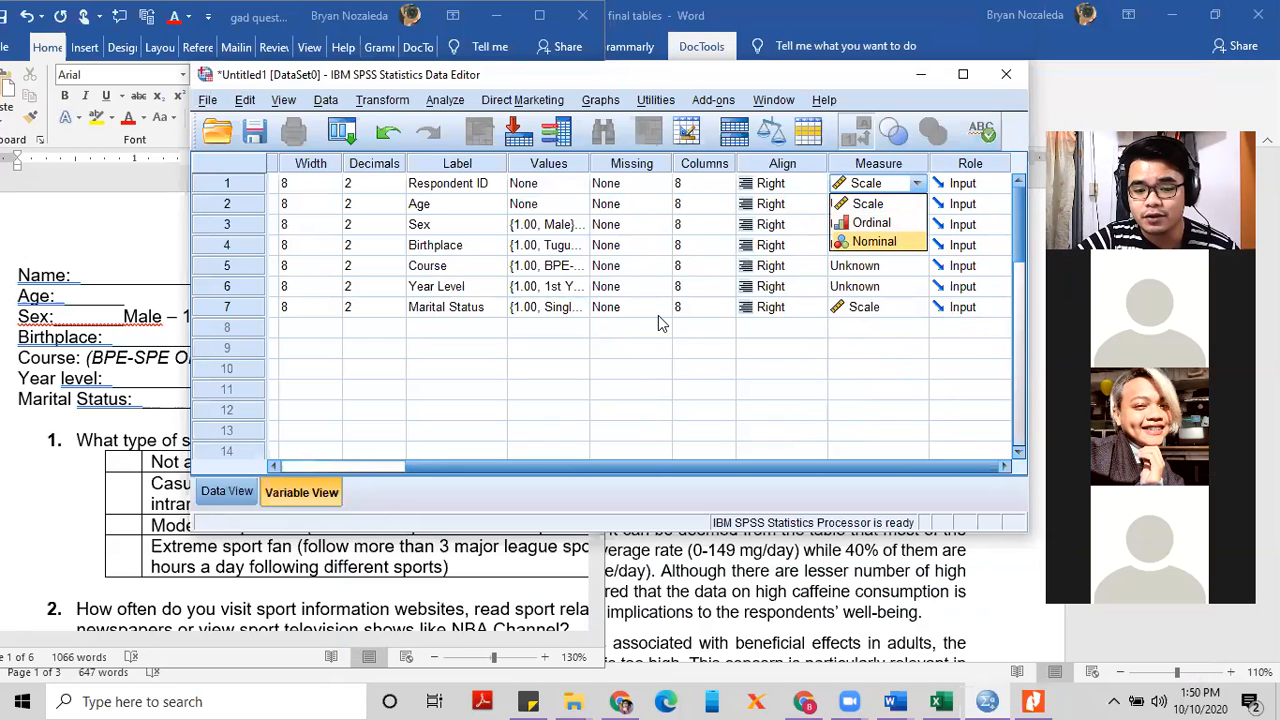
Set the measurement level to Nominal for Marital Status and Course, and to Ordinal for Year Level
click(912, 311)
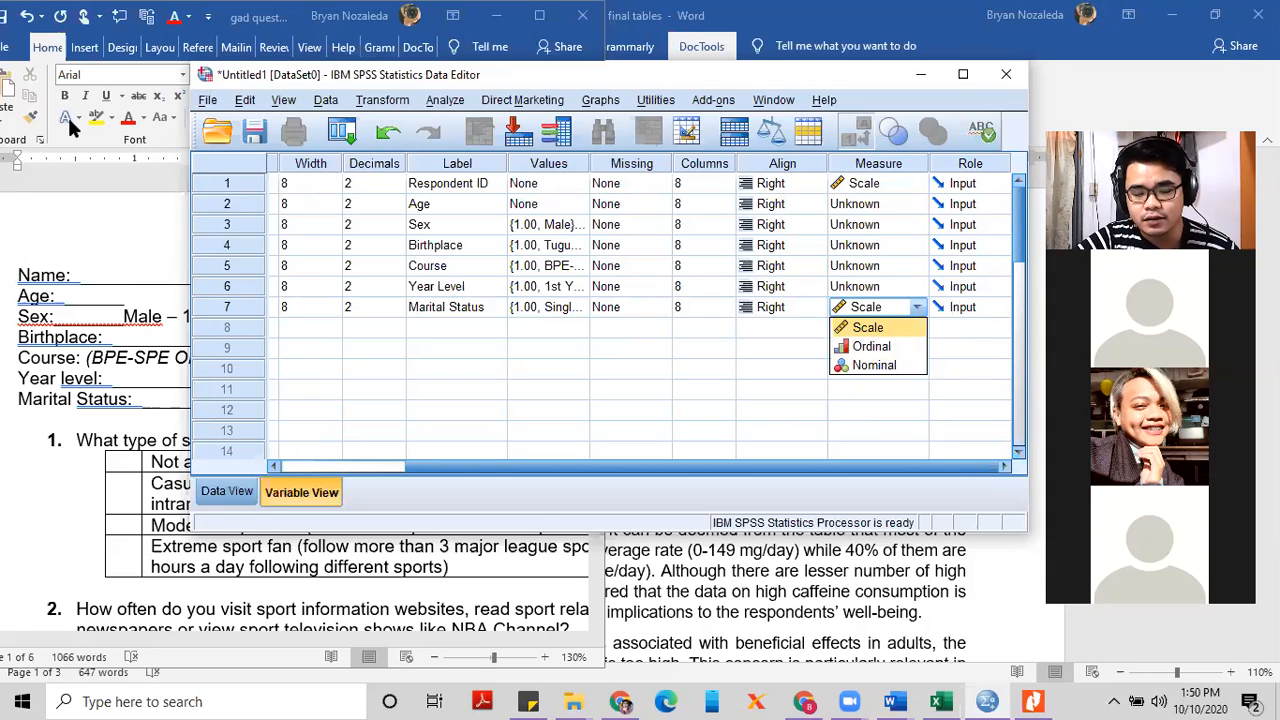
click(852, 289)
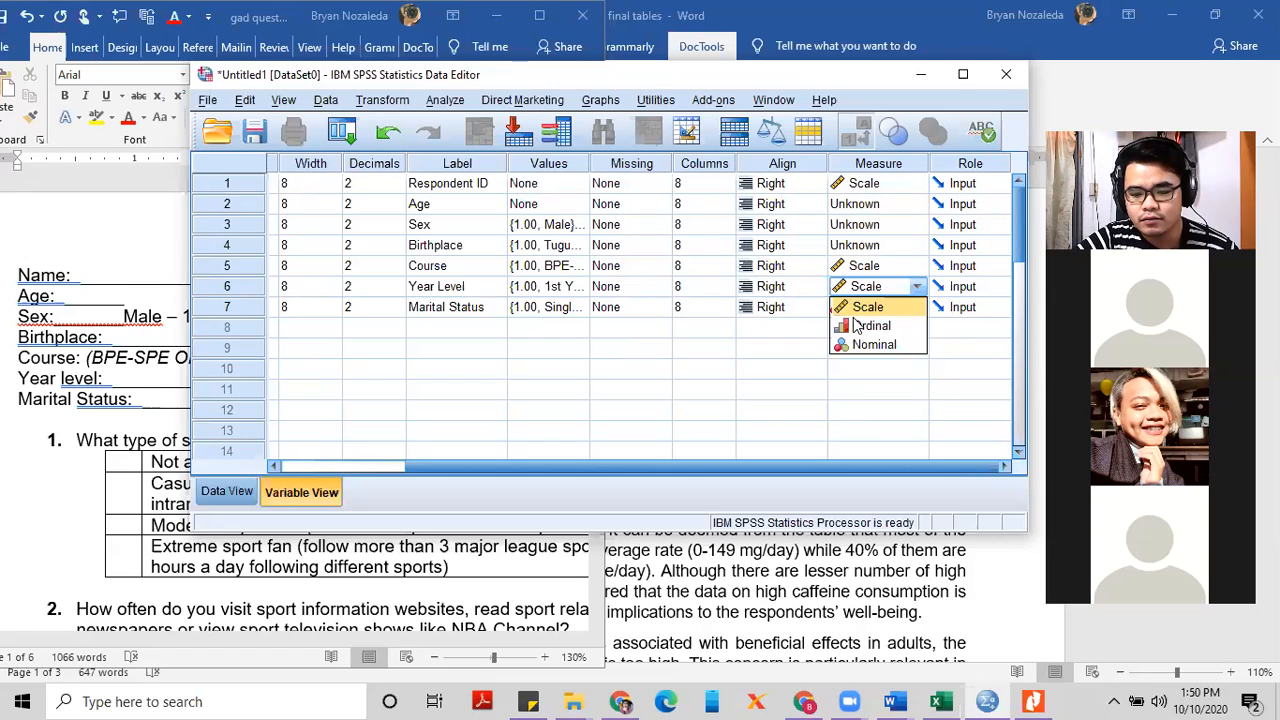
click(864, 267)
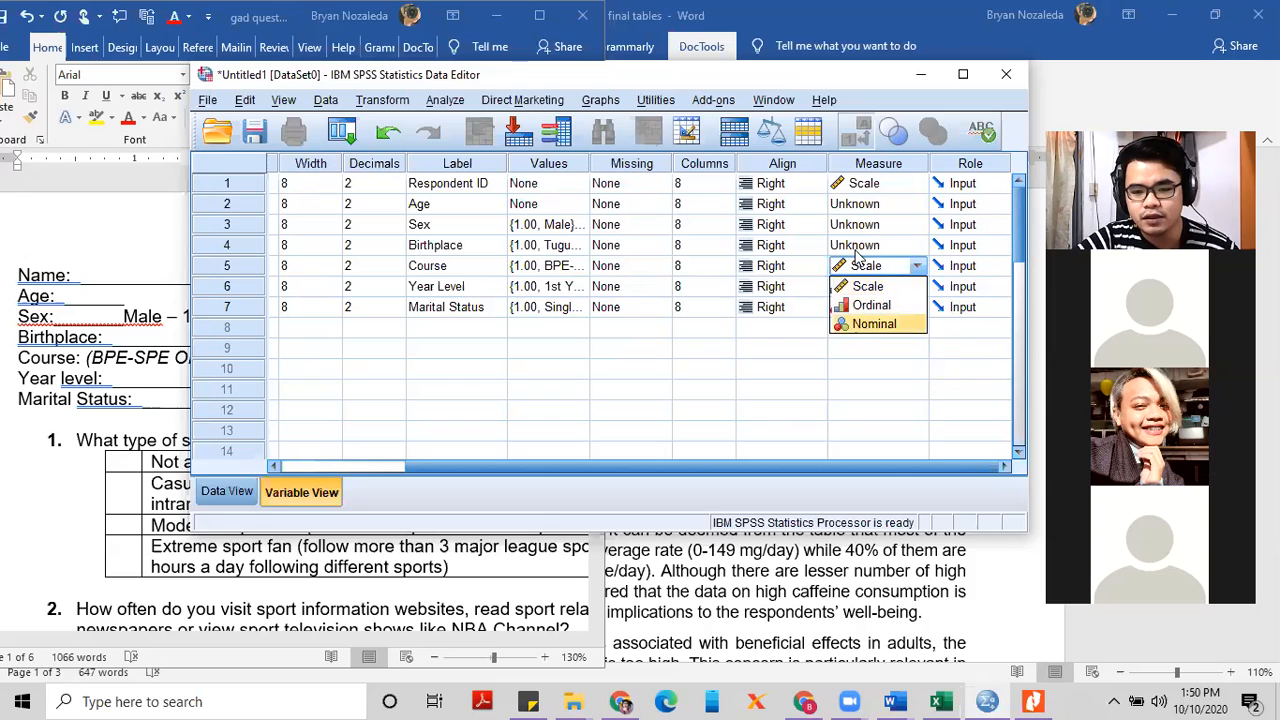
key(Return)
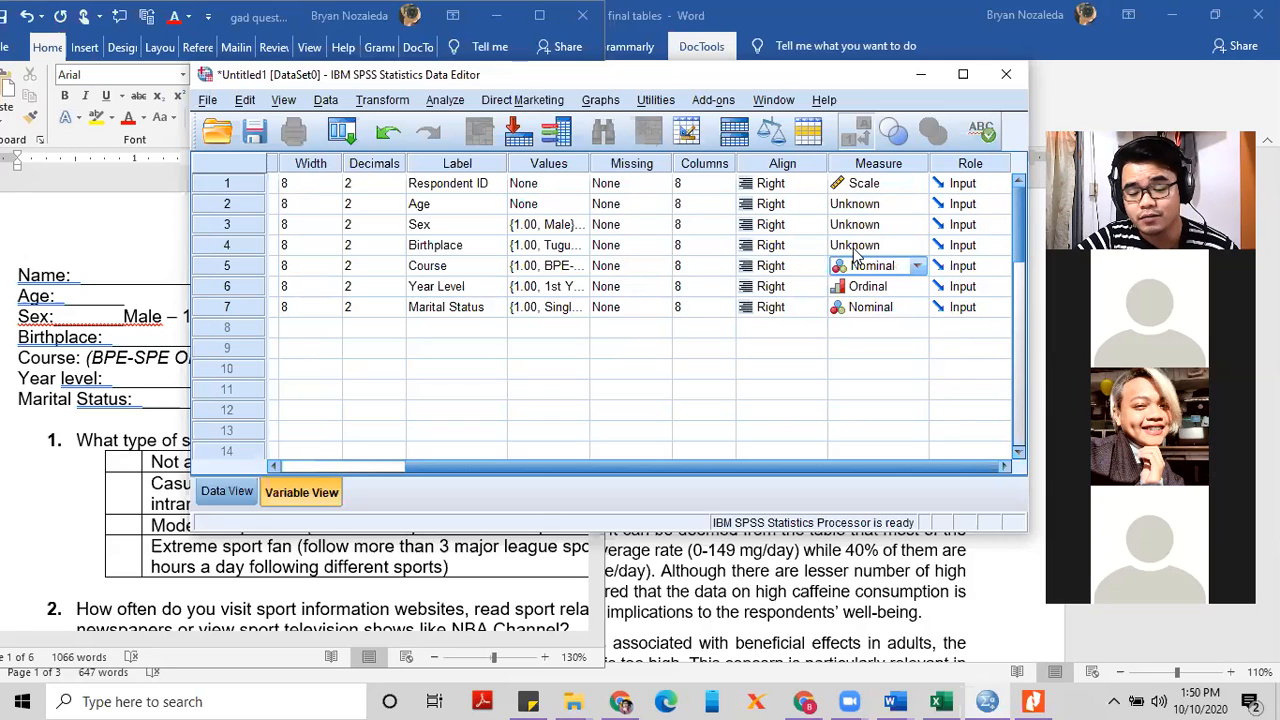
Set the measurement level of the Birthplace and Sex variables to Nominal
click(854, 250)
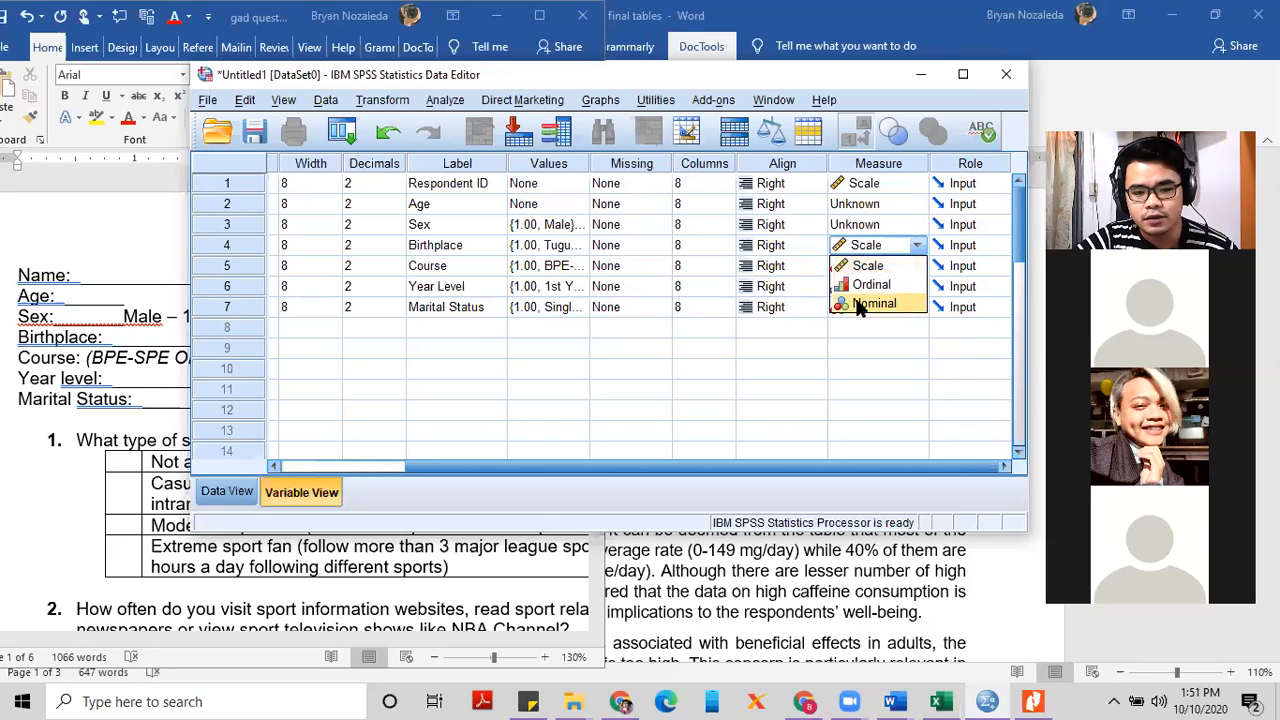
key(Return)
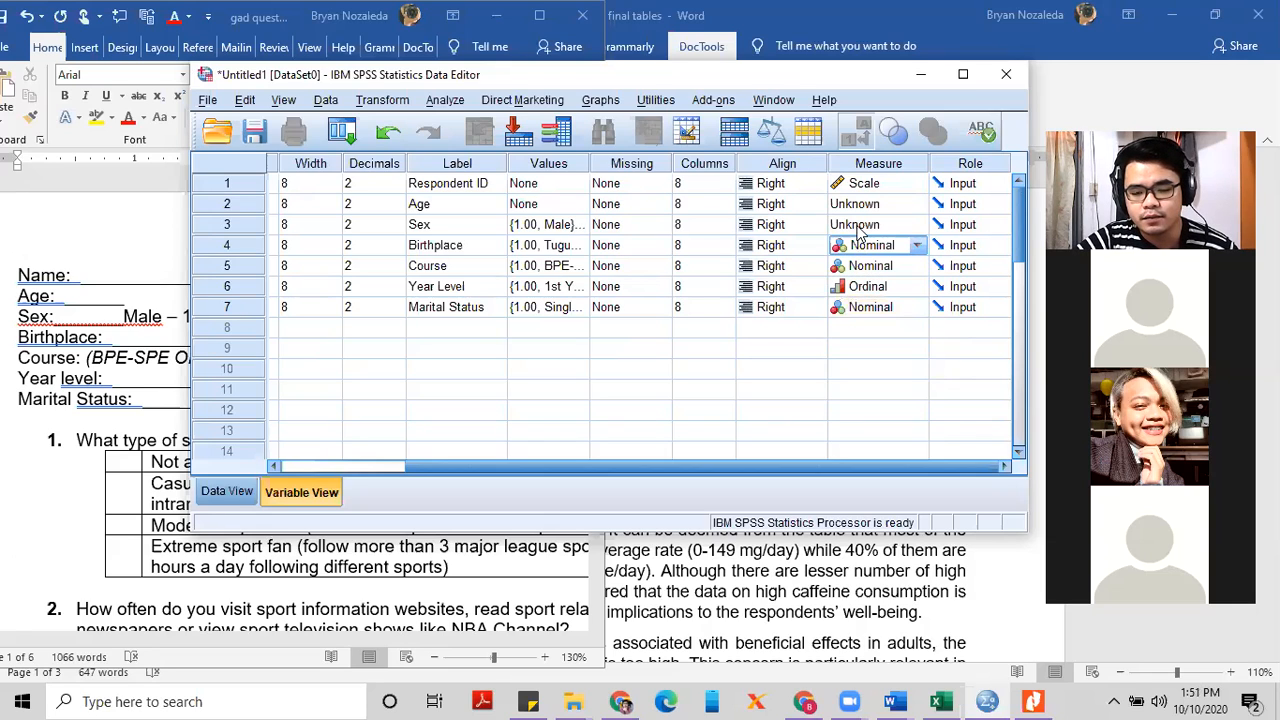
click(857, 228)
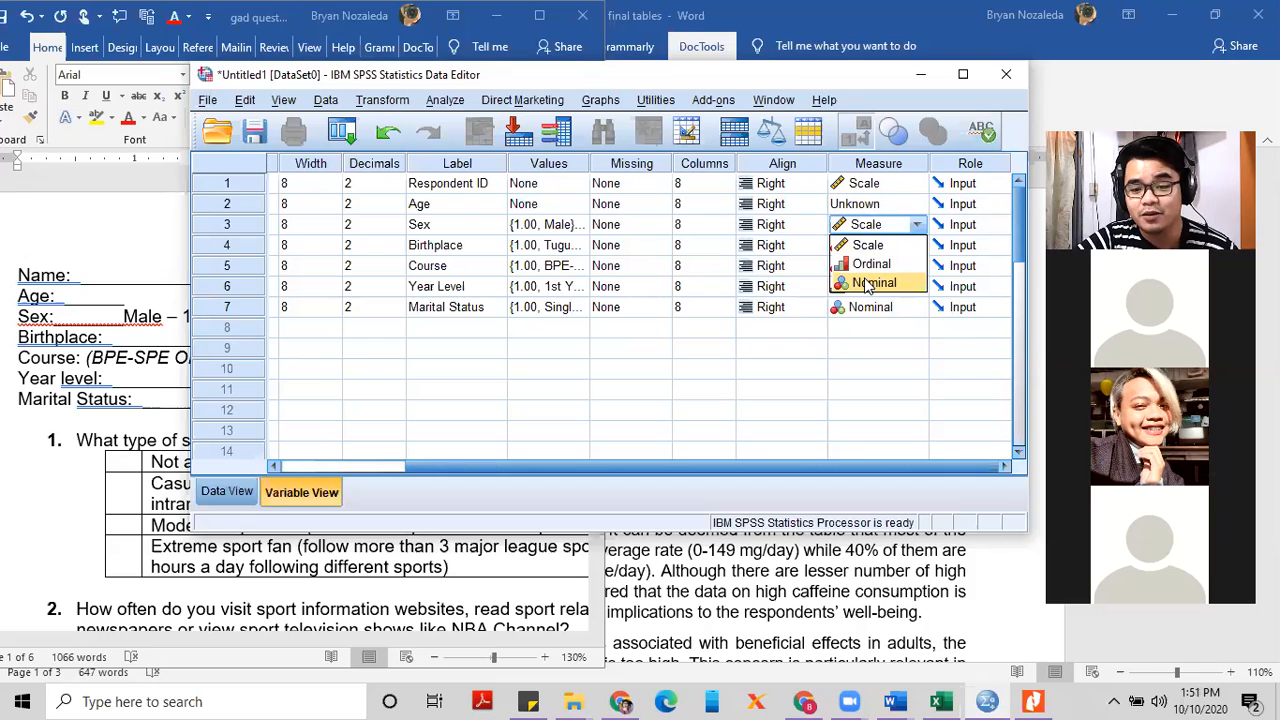
key(Return)
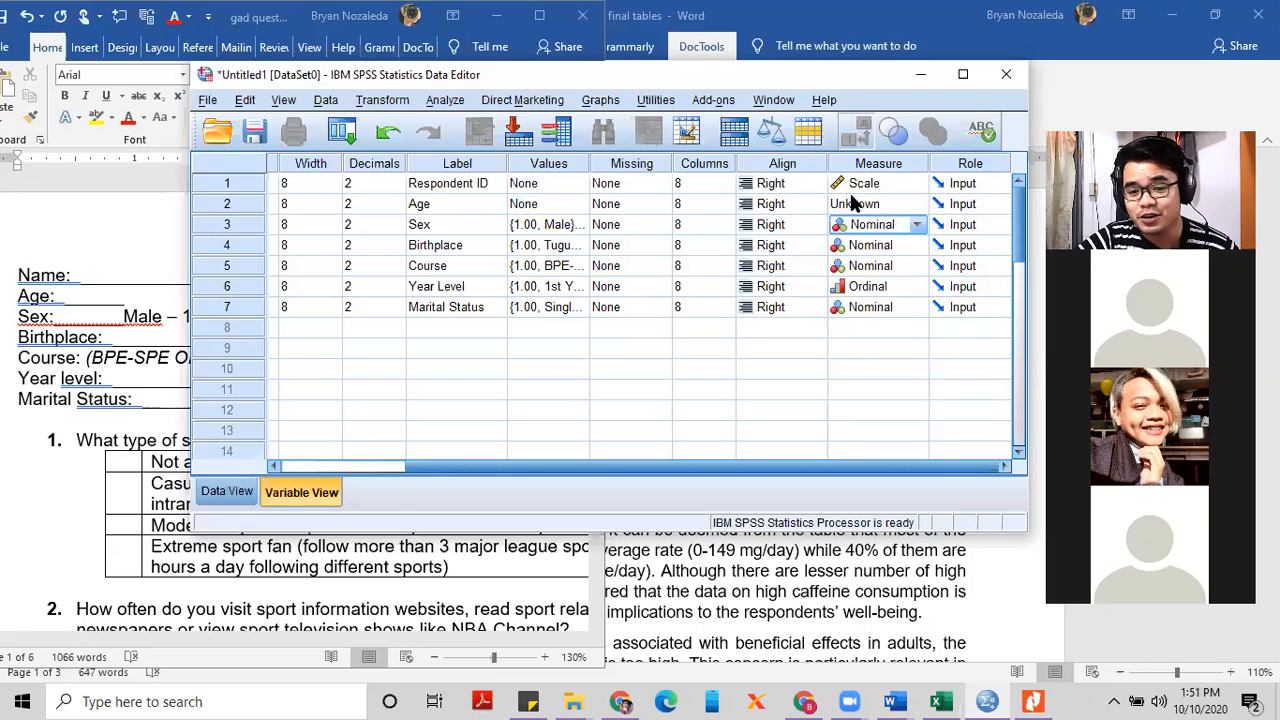
Set the measurement level of Age to Scale and of Respondent ID to Nominal
click(853, 203)
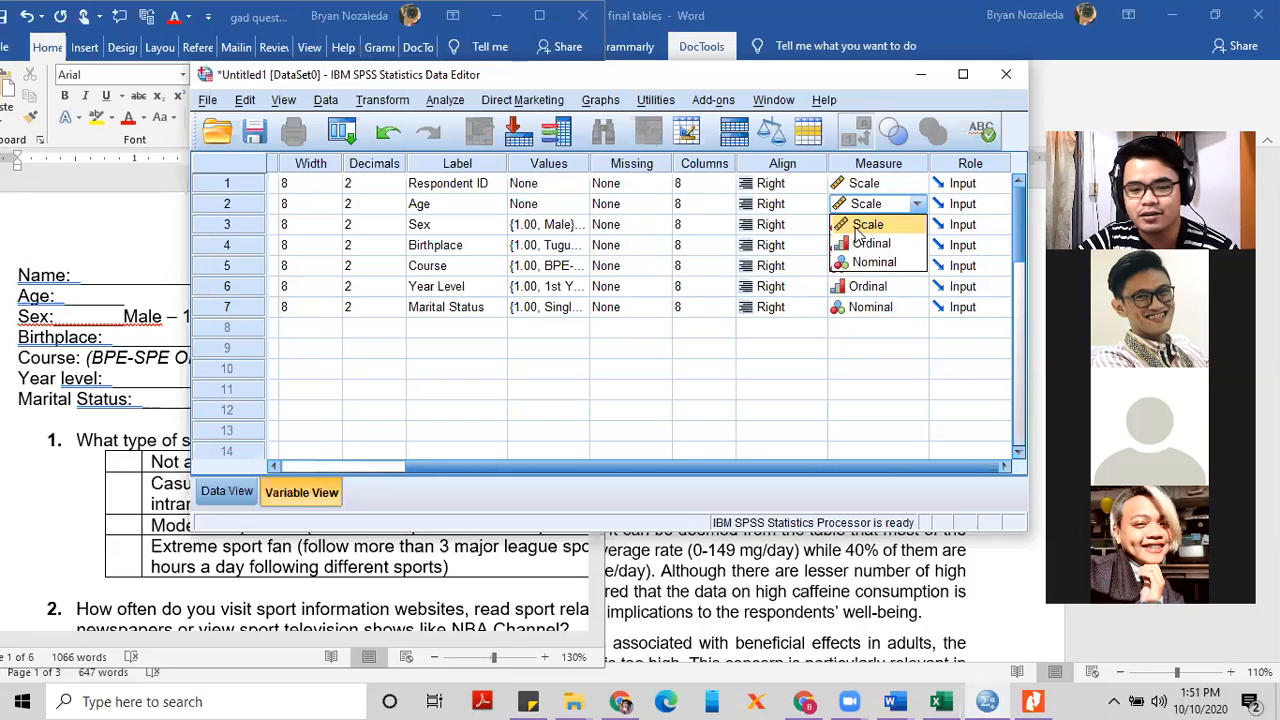
click(855, 188)
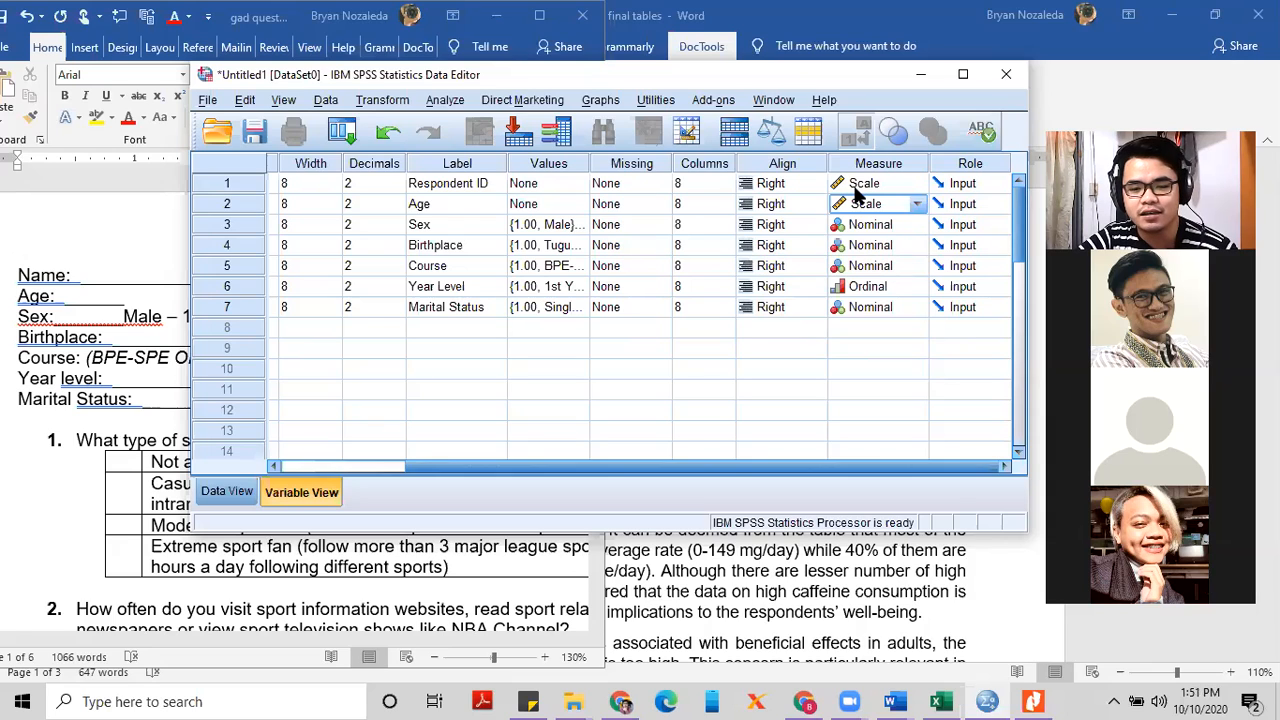
click(856, 188)
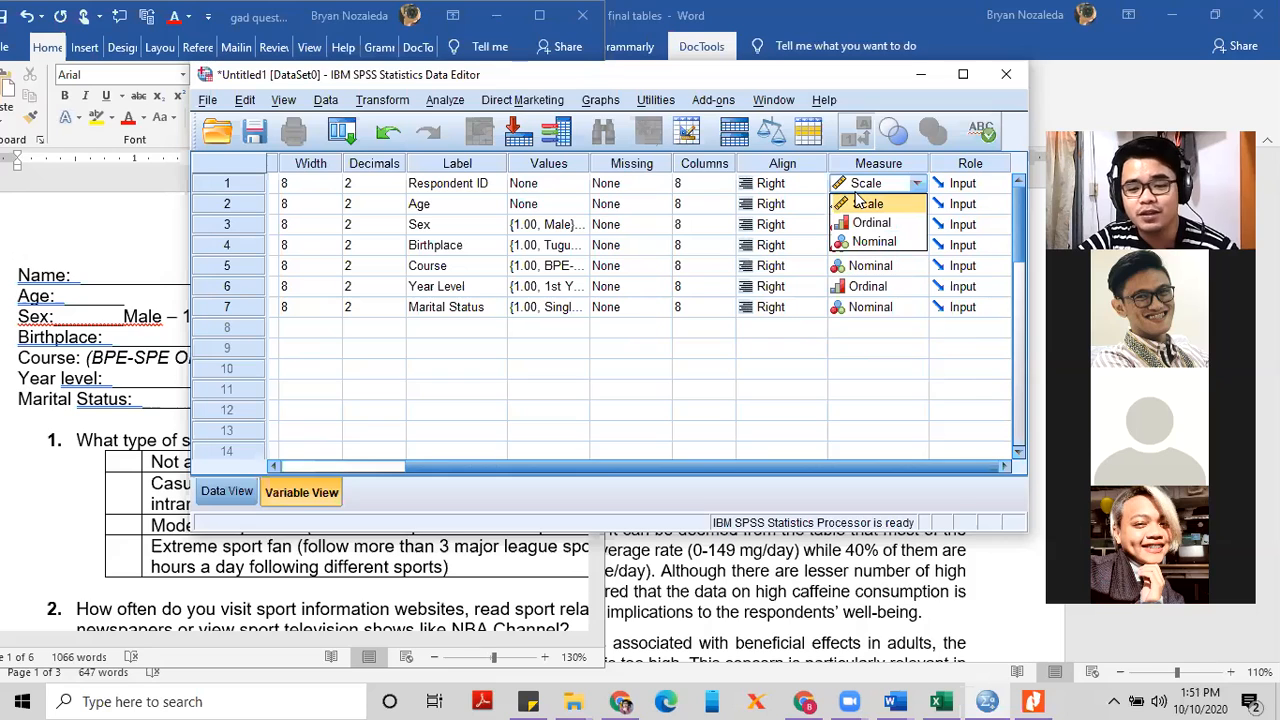
click(860, 242)
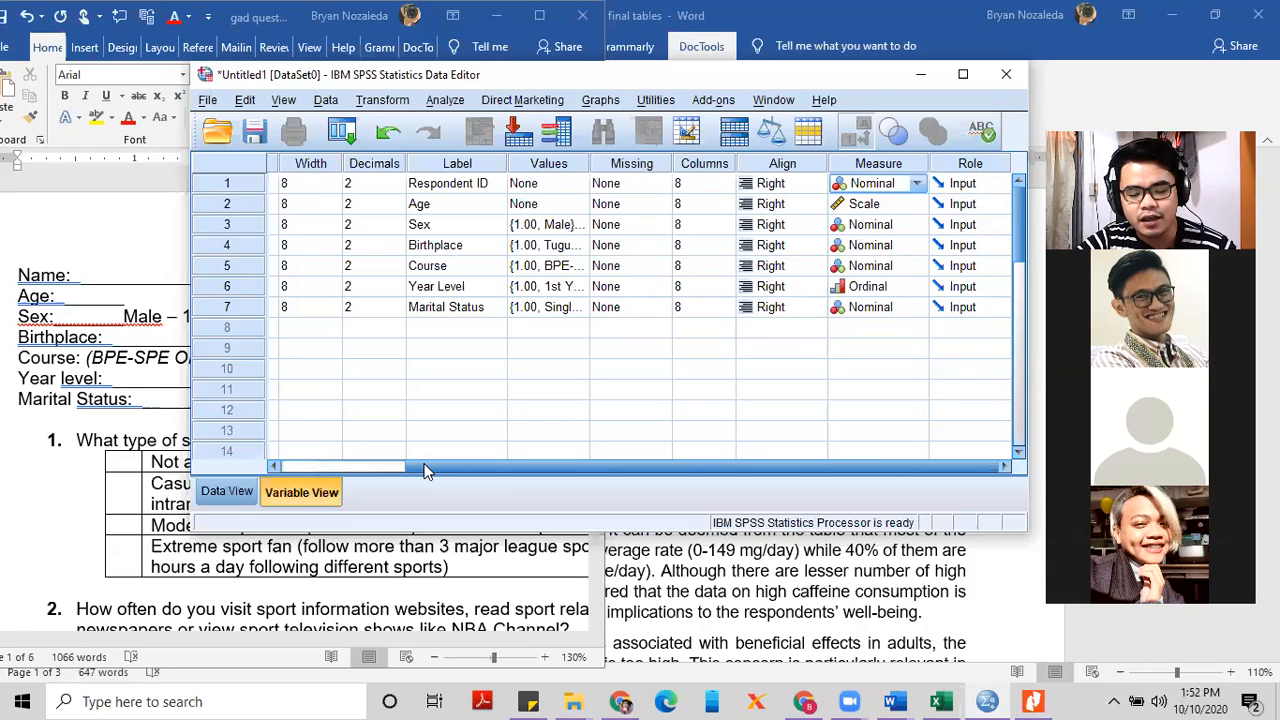
Switch from the variable definitions to the data sheet and look over the ResID and Age columns
drag(425, 470, 248, 470)
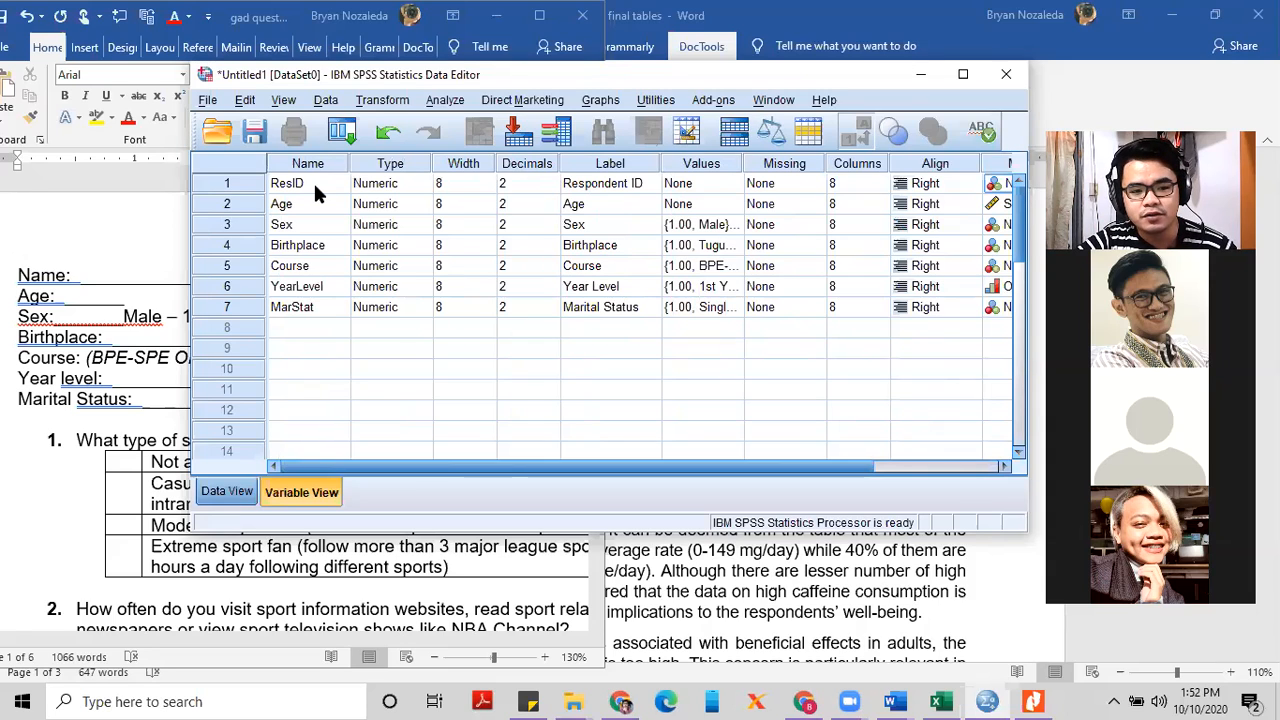
key(ctrl+t)
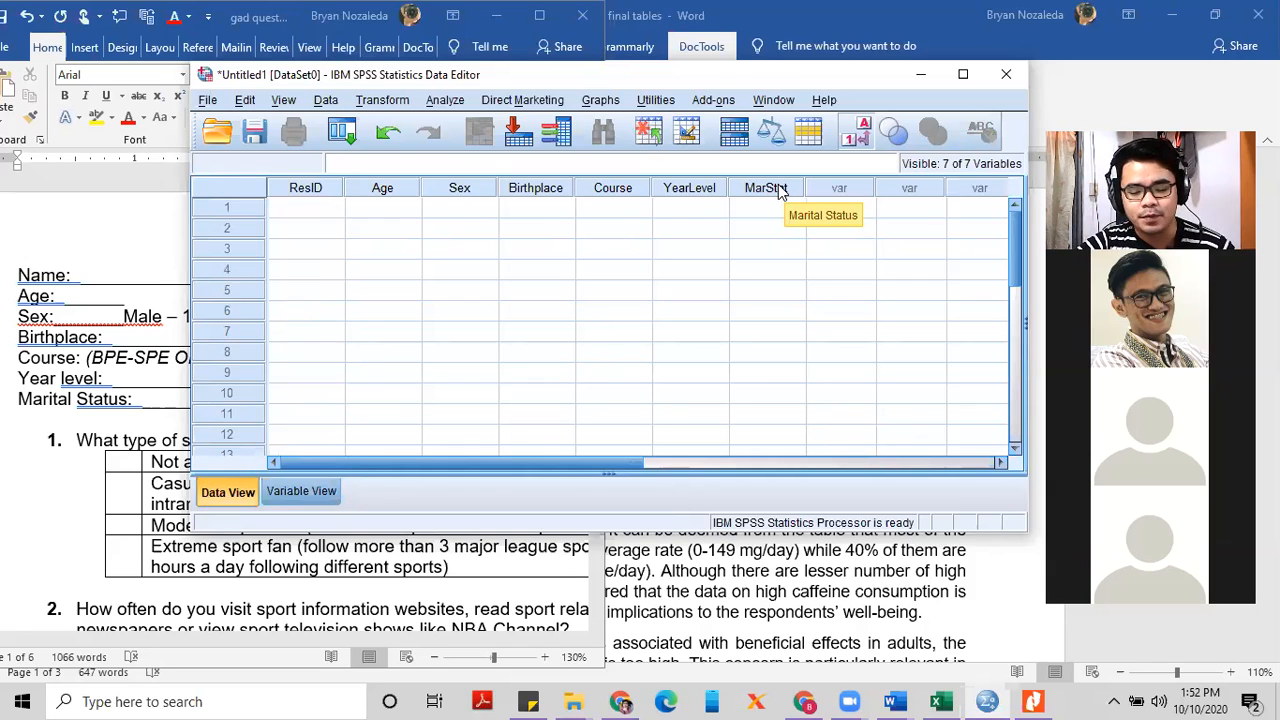
click(313, 214)
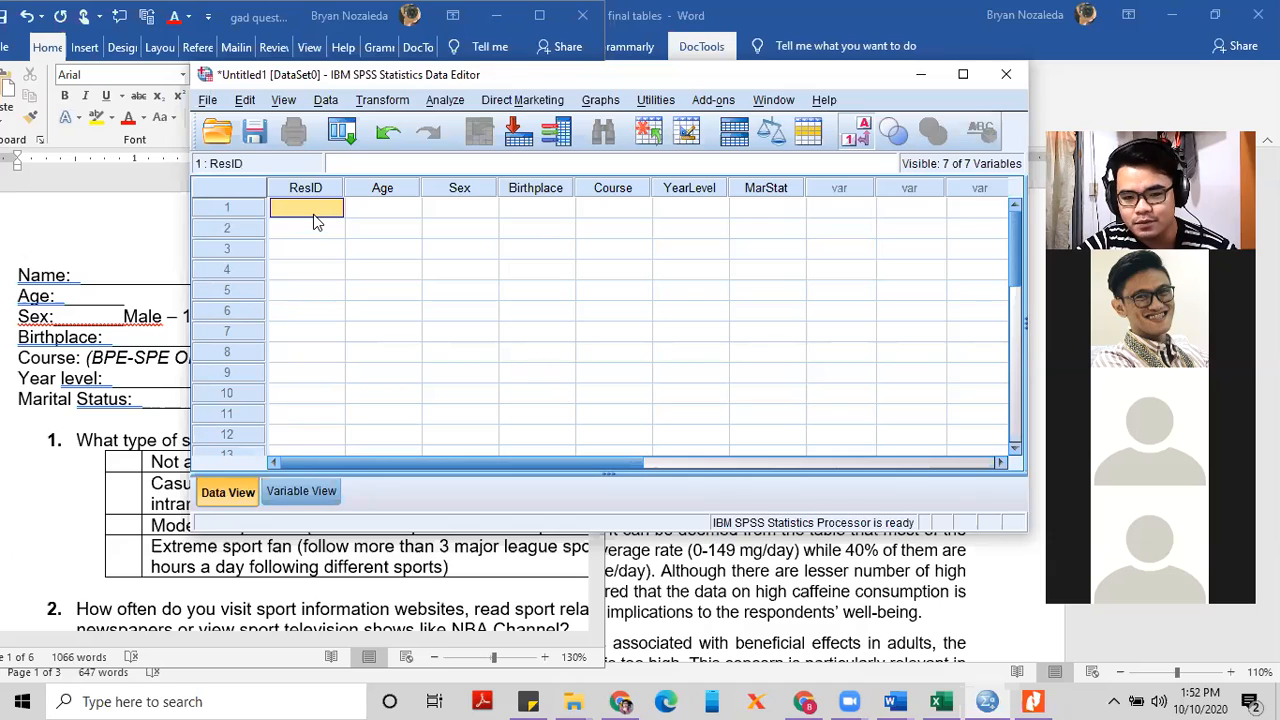
click(376, 221)
click(379, 210)
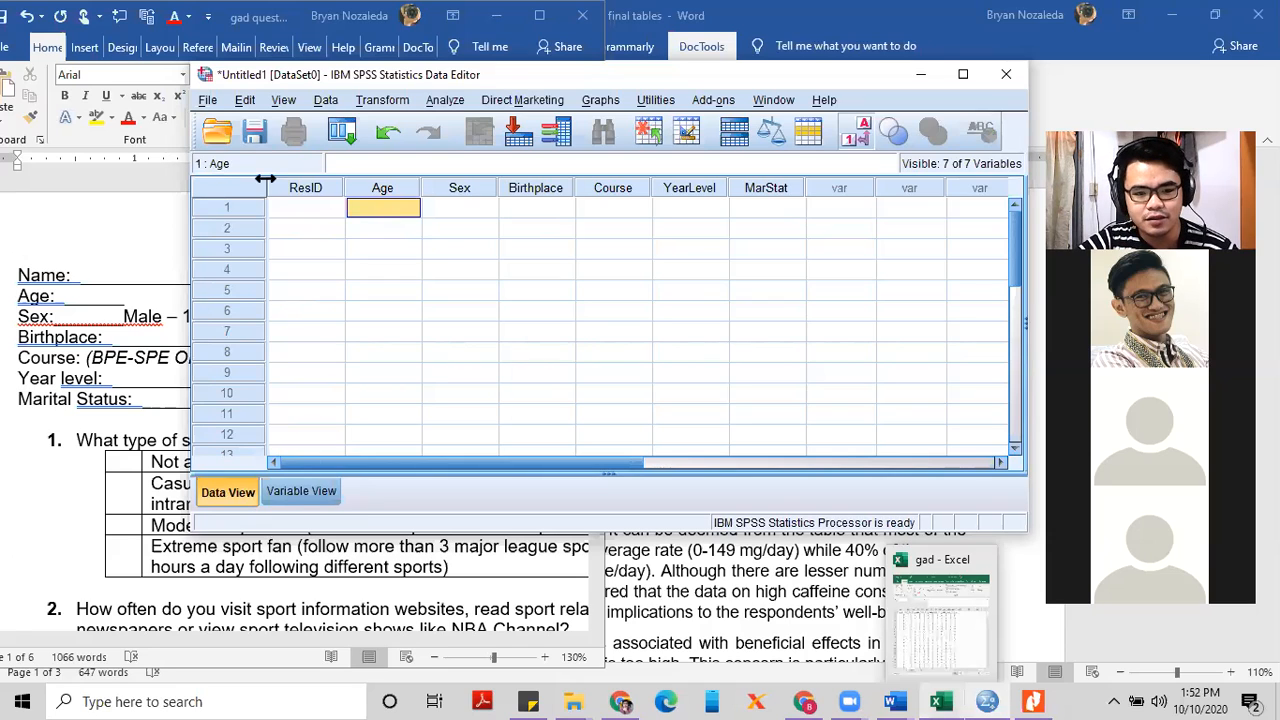
Enter the respondent IDs 1 to 5 in the first five rows of the ResID column
click(290, 206)
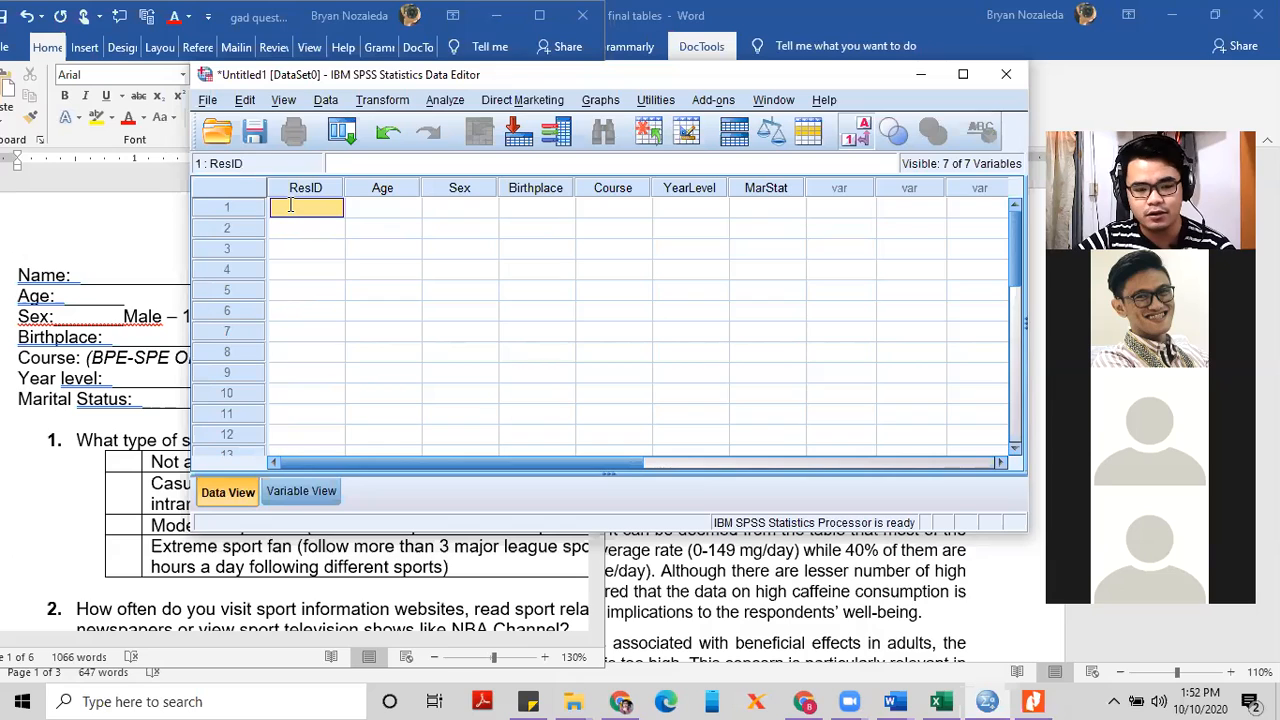
text(1)
key(Return)
text(2)
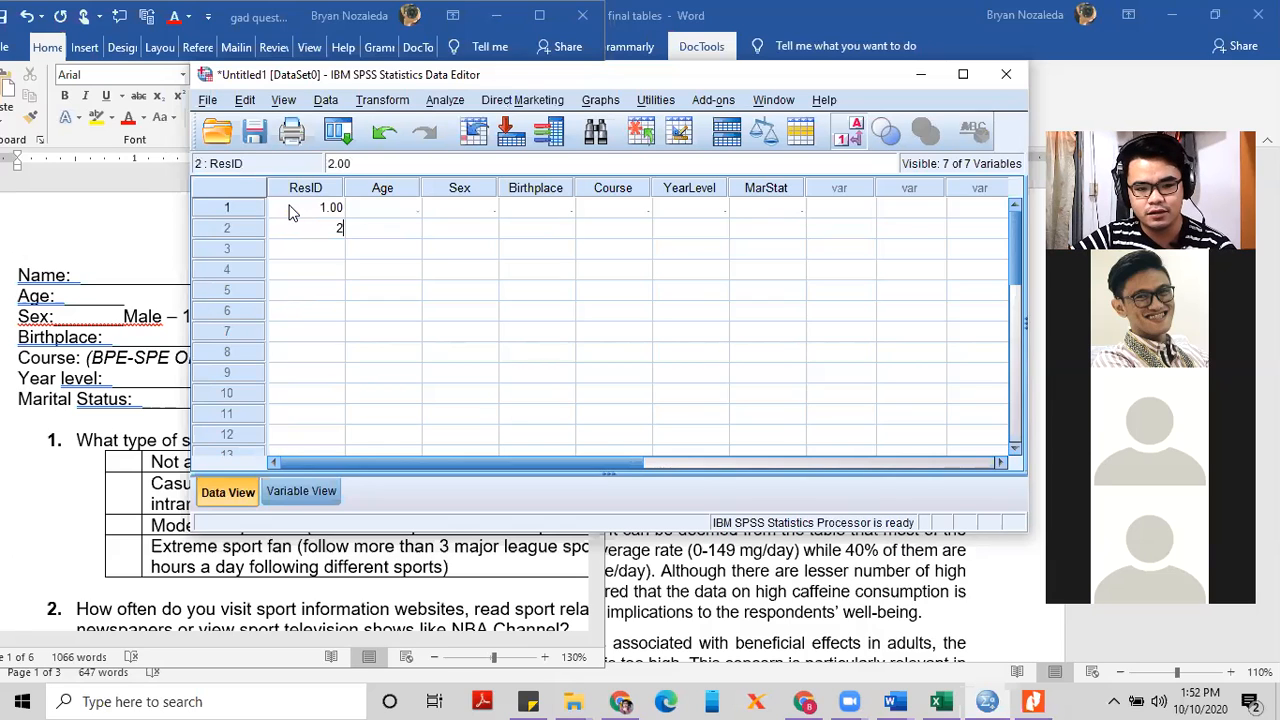
key(Return)
text(3)
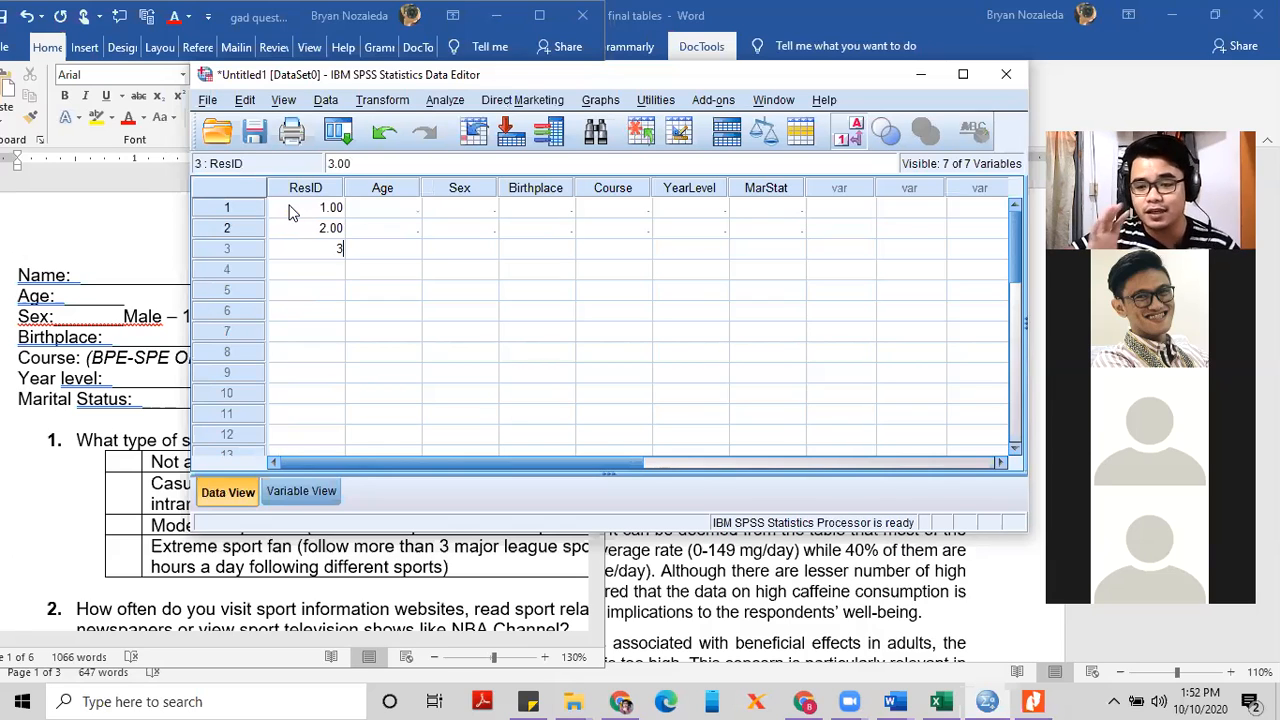
key(Return)
text(4)
key(Return)
text(5)
key(Return)
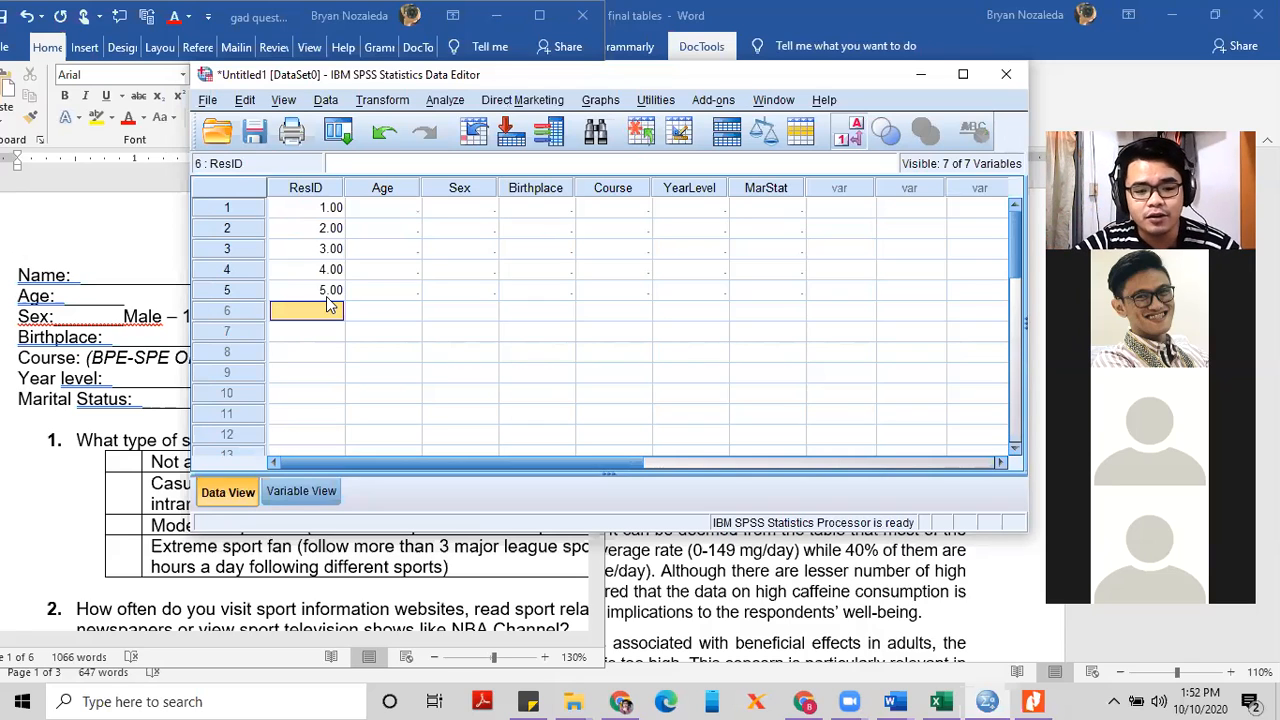
Set the number of decimals of the ResID variable to 0 in the variable definitions
click(331, 212)
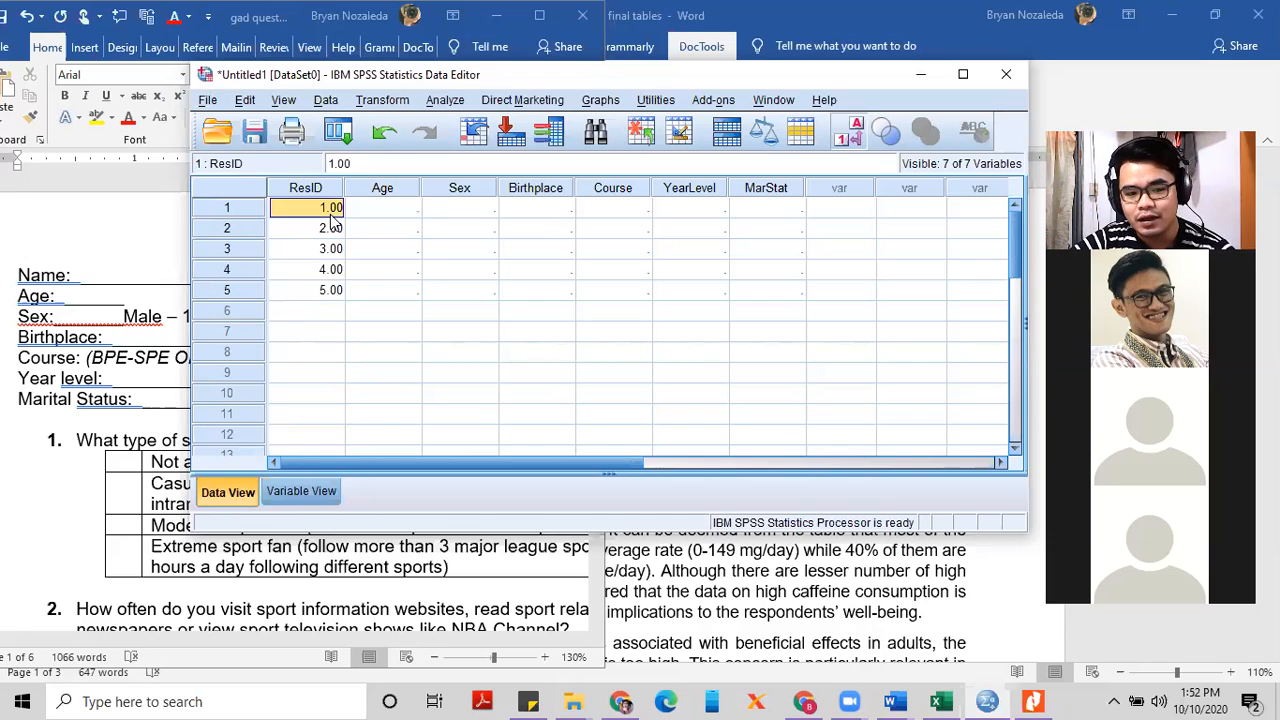
click(295, 494)
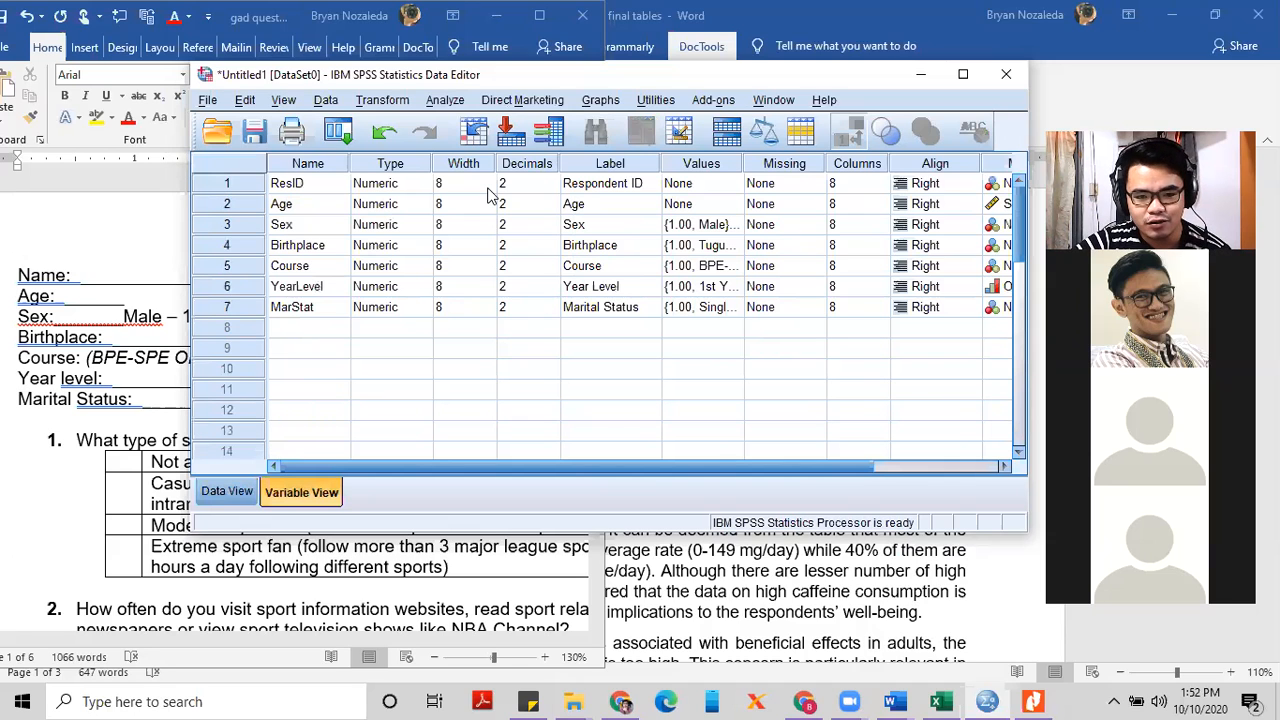
click(503, 184)
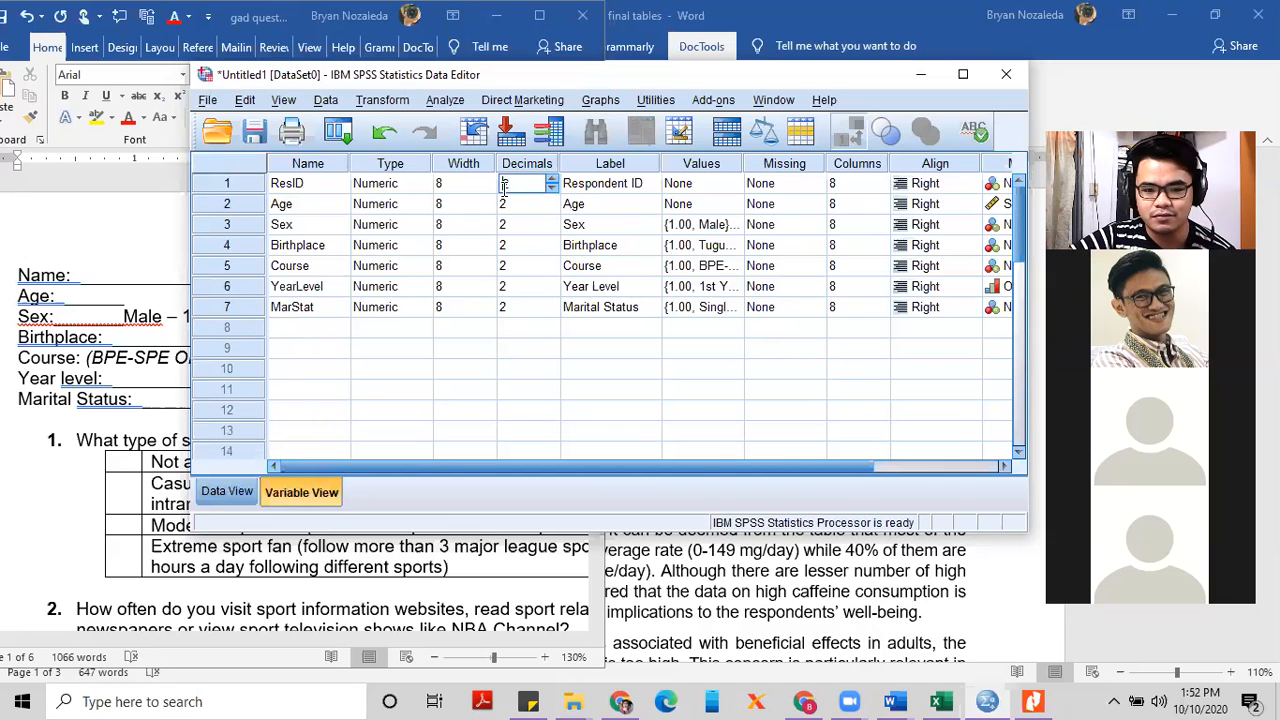
text(0)
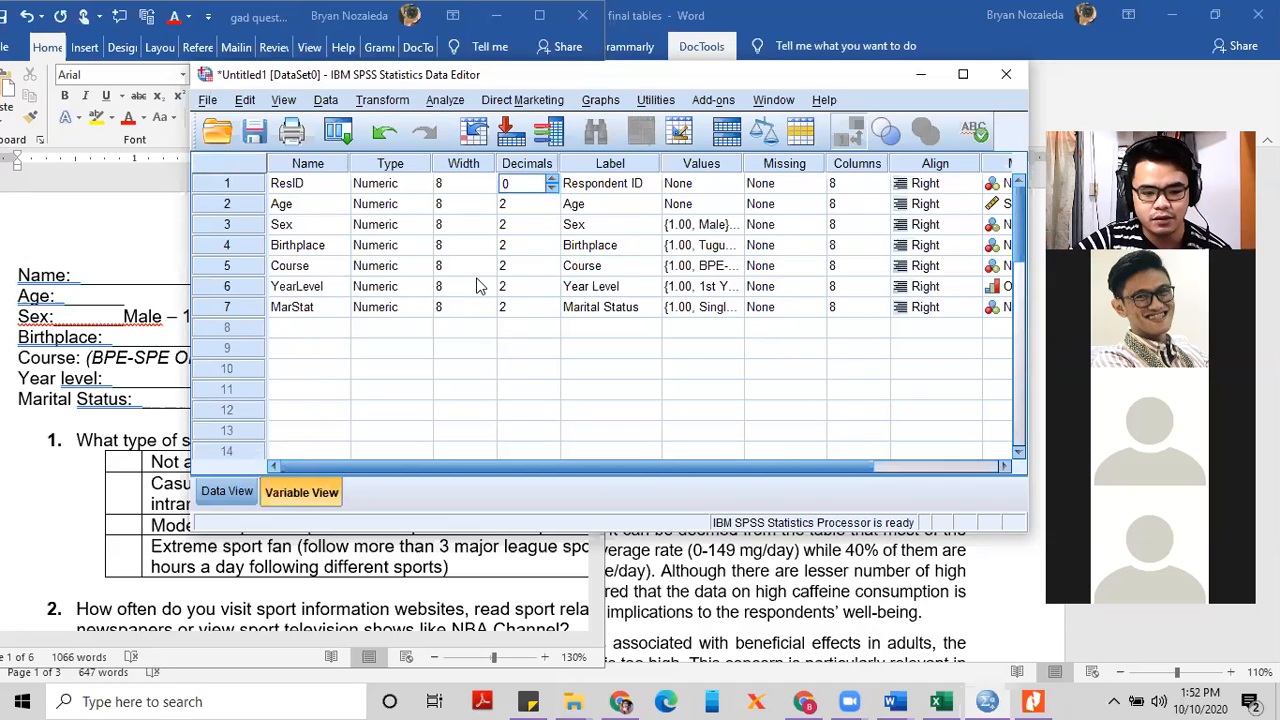
Return to the data sheet and enter 17 as the age of respondent 1
click(222, 494)
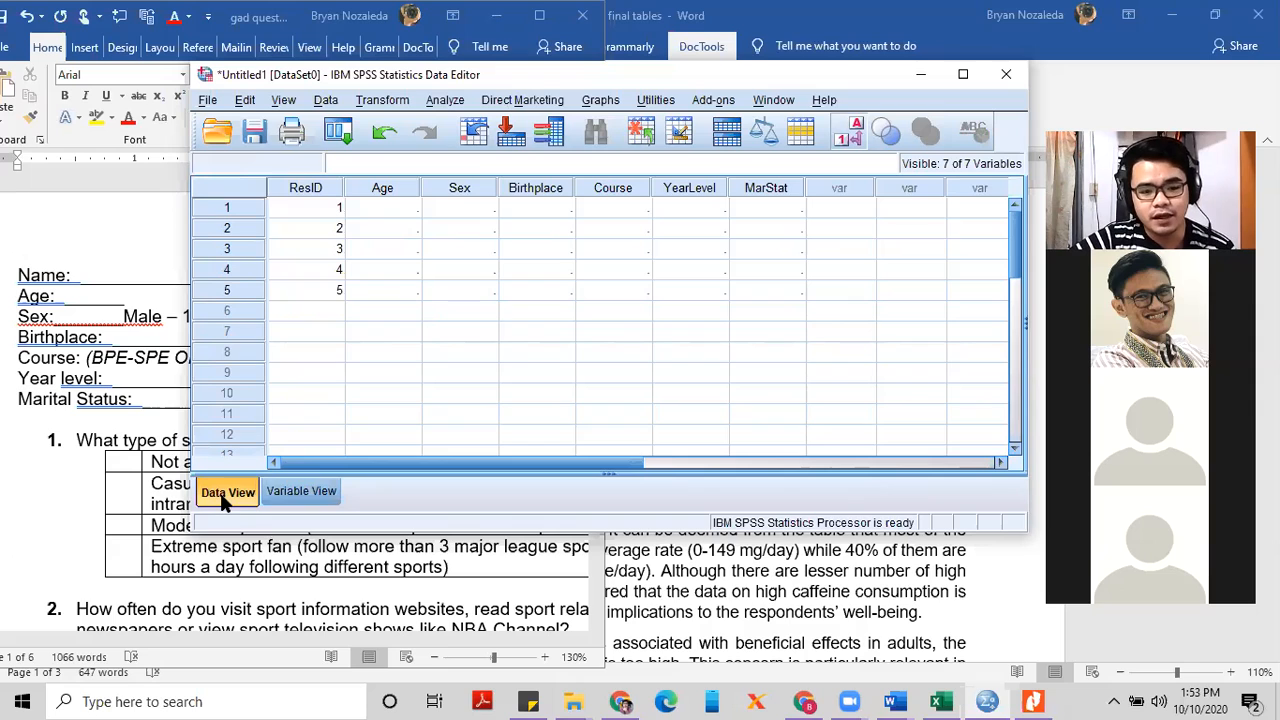
click(422, 208)
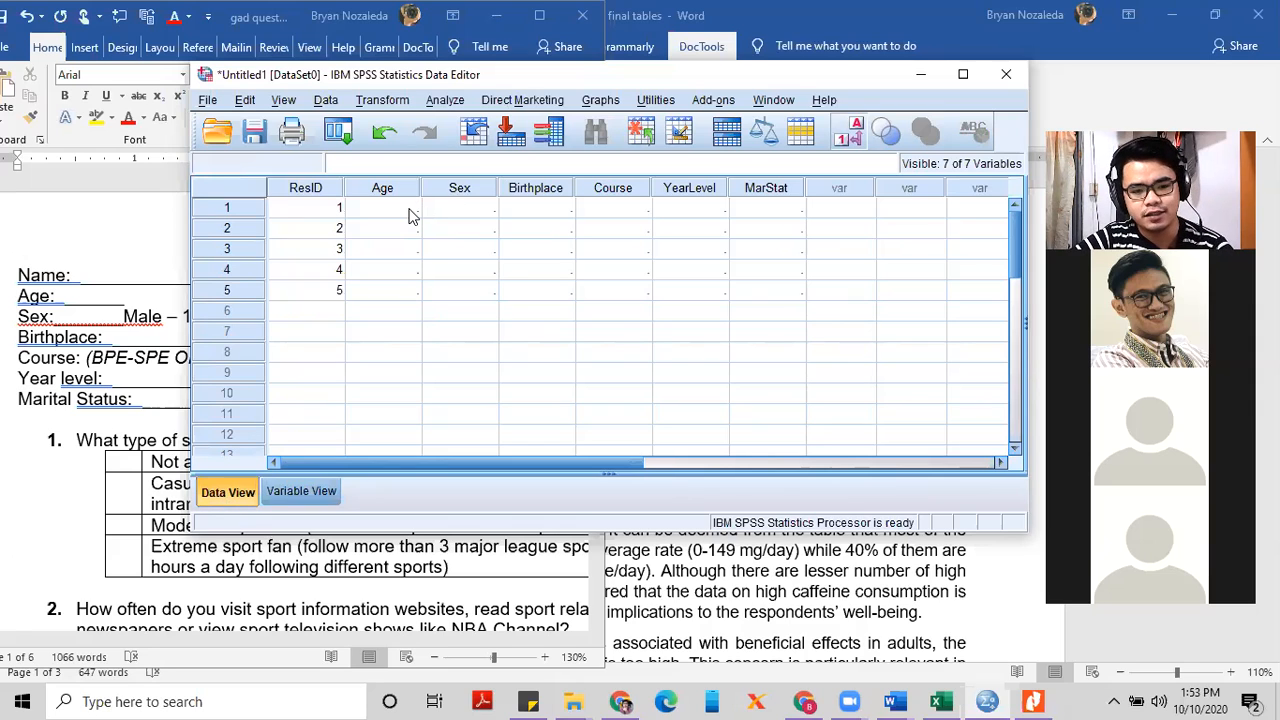
click(408, 212)
text(17)
key(Return)
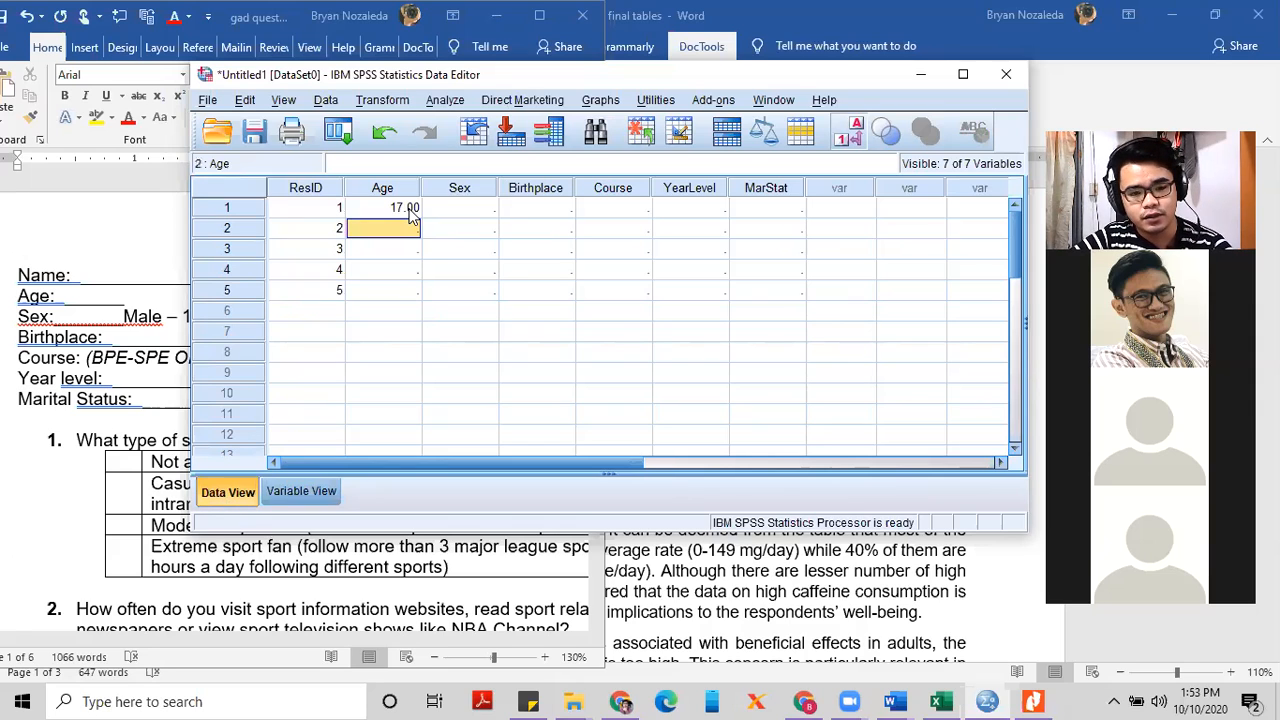
Enter the ages 21, 18, 18 and 17 for respondents 2 to 5 in the Age column
text(21)
key(Return)
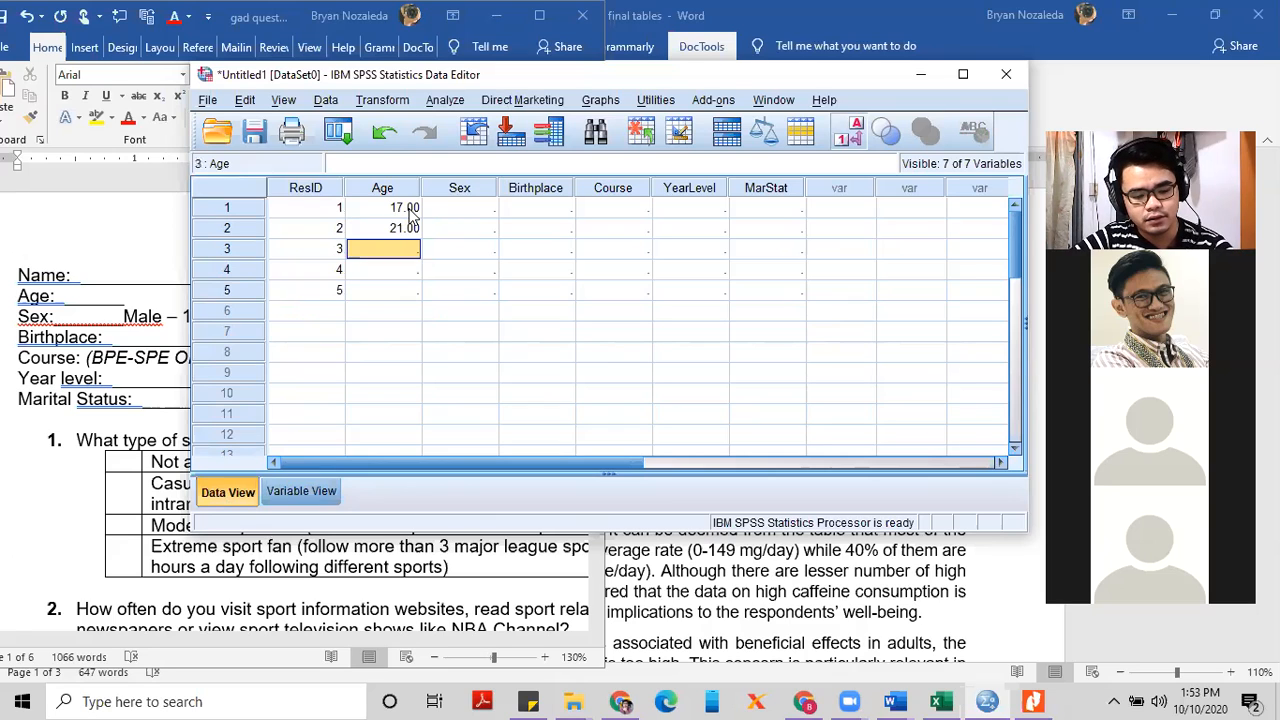
text(18)
key(Return)
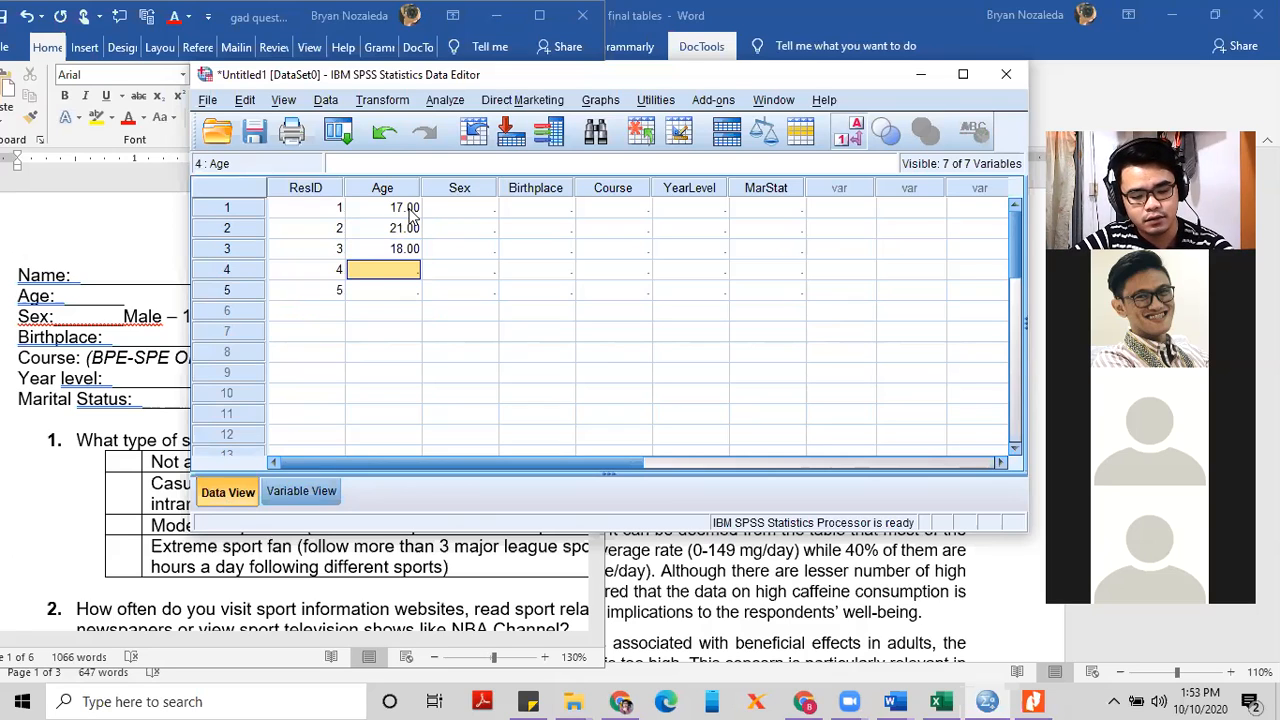
text(18)
key(Return)
text(17)
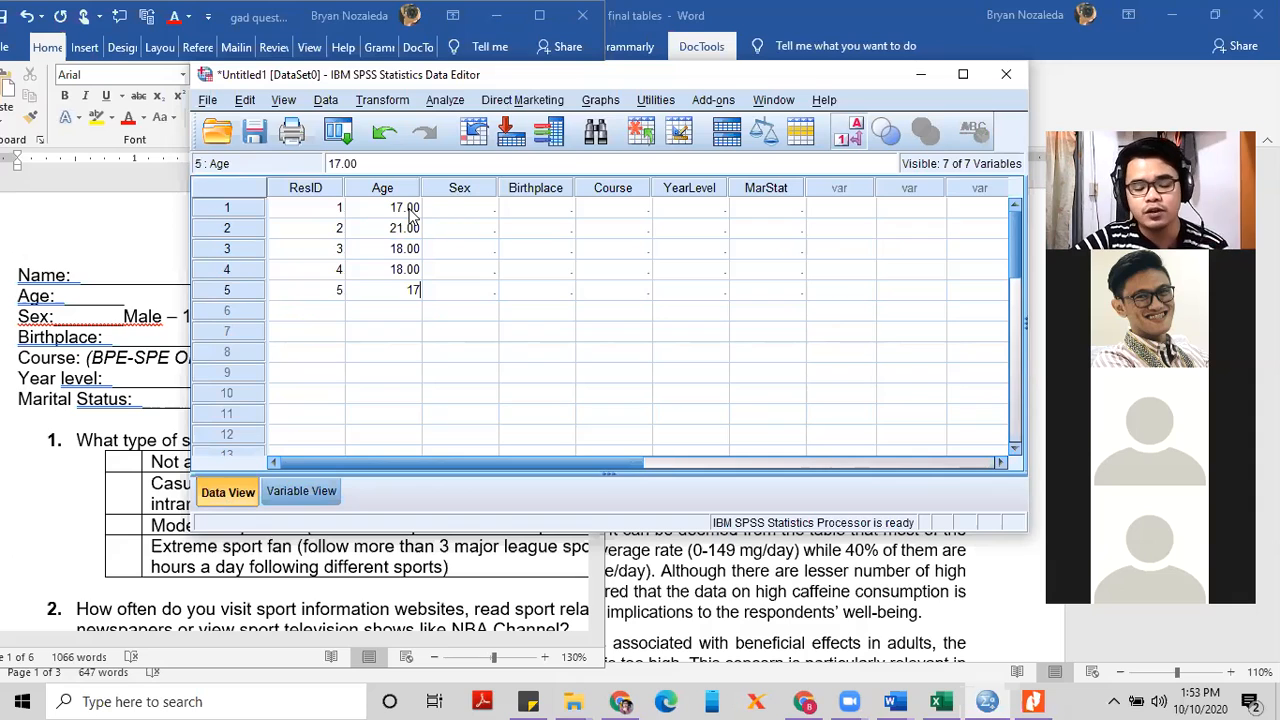
key(Tab)
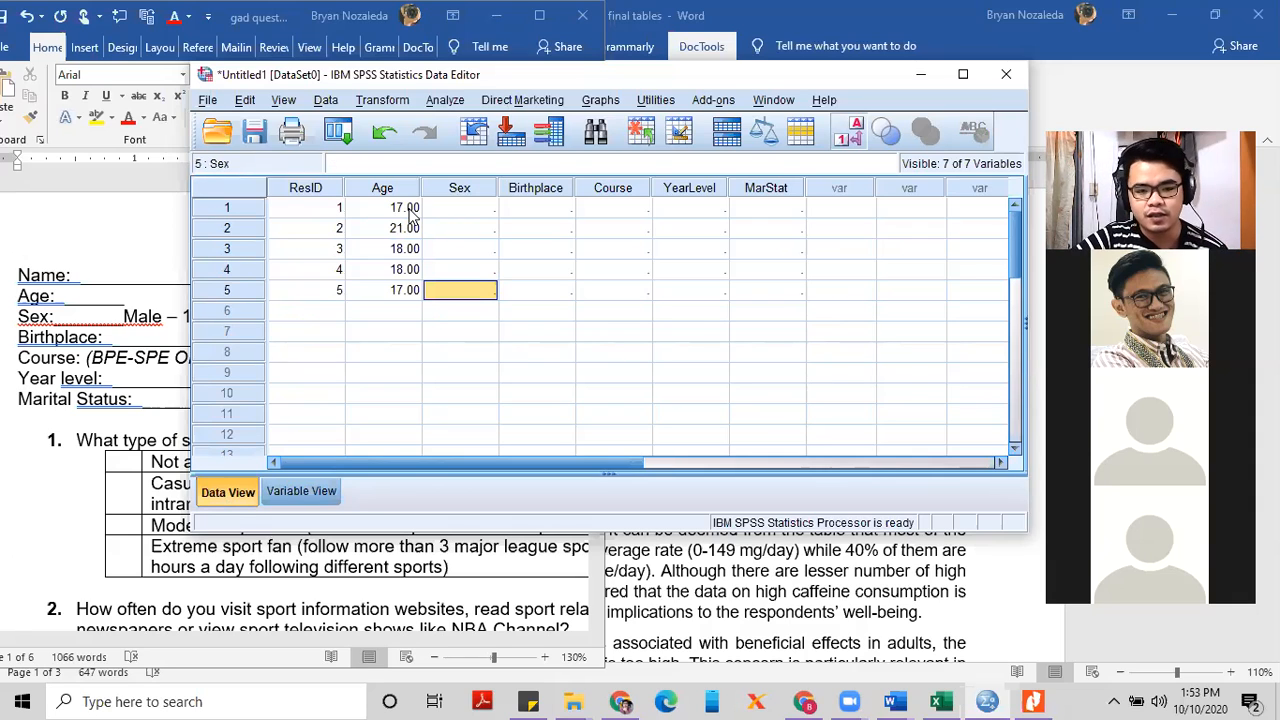
Enter code 1 (Male) as the sex of respondent 1
key(Up)
key(Up)
key(Up)
key(Up)
text(11)
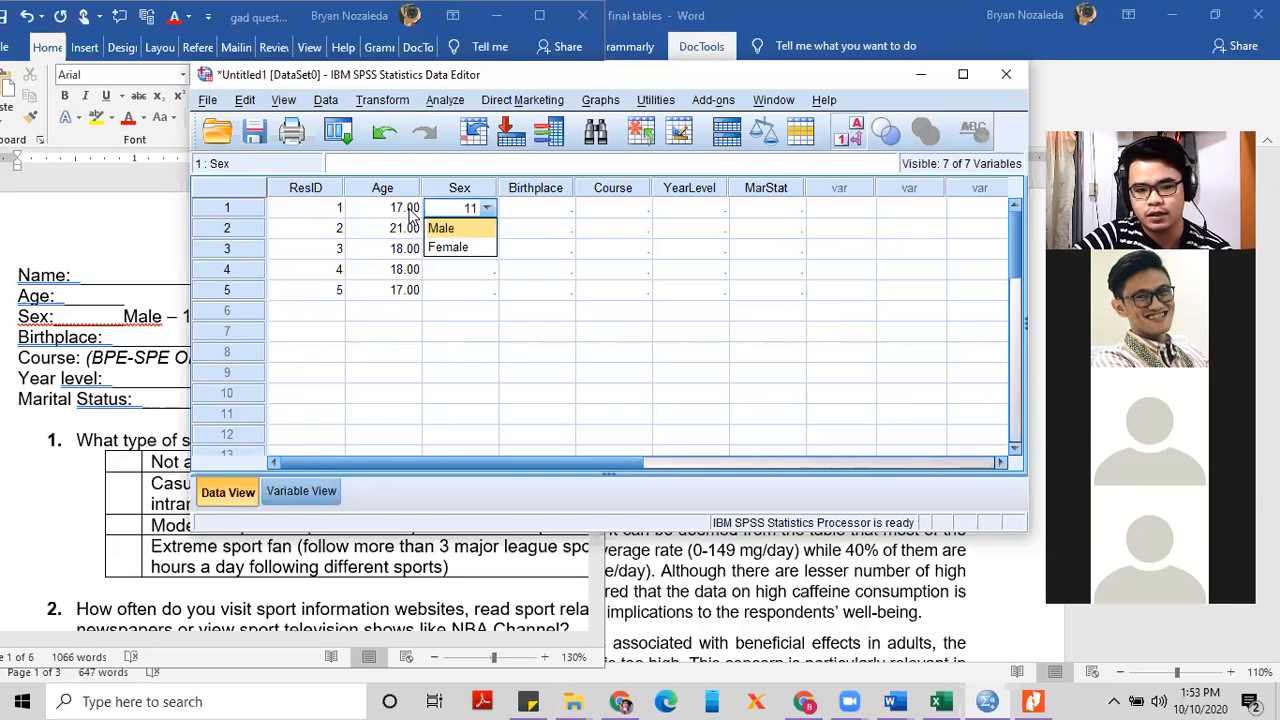
key(BackSpace)
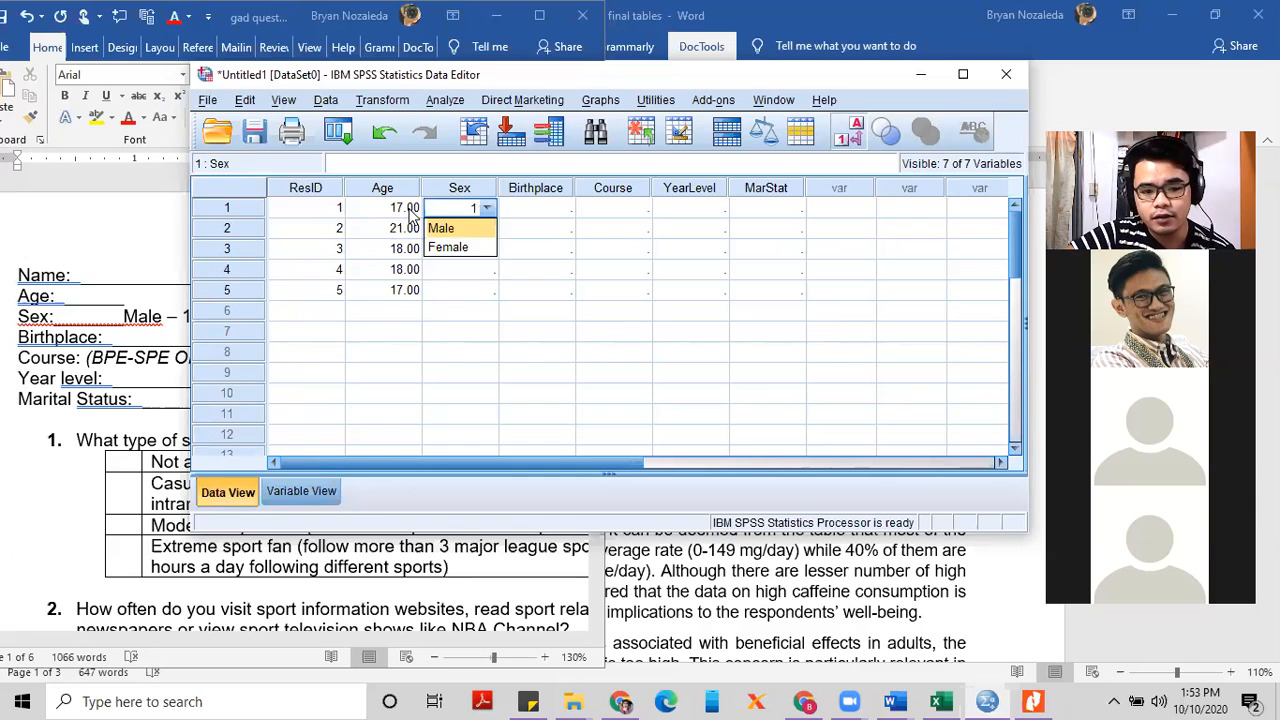
key(Return)
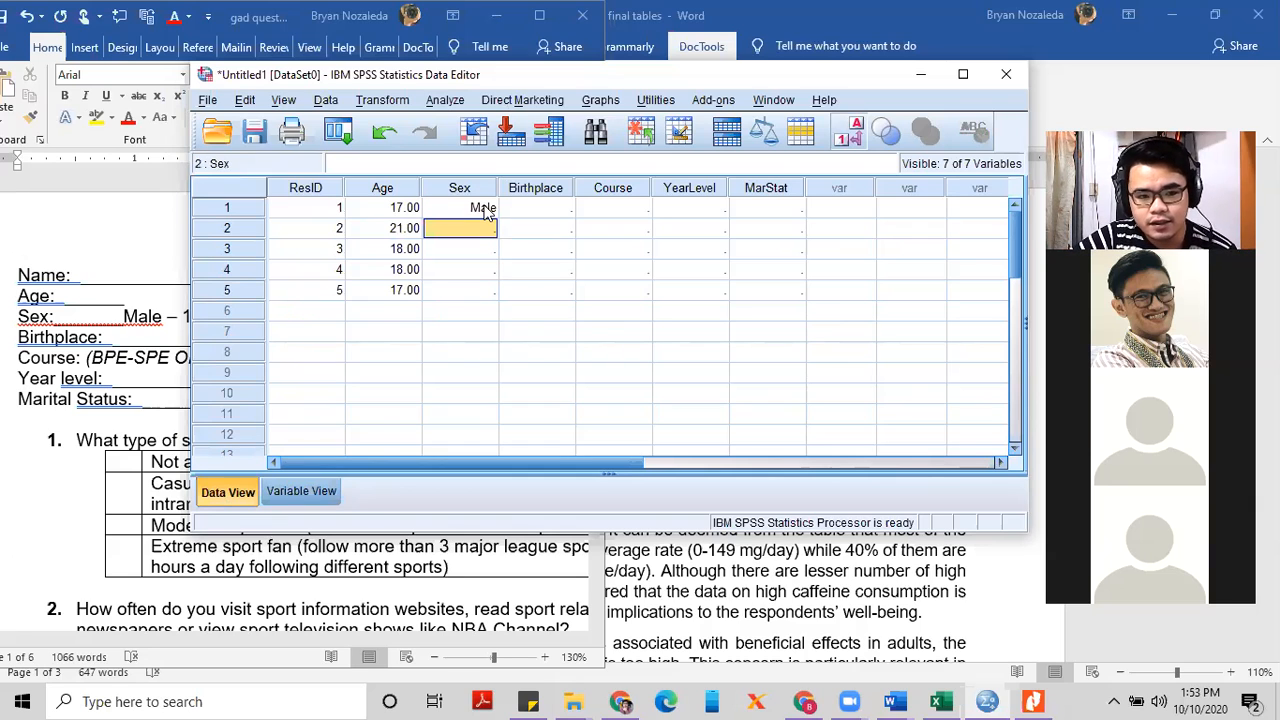
Turn off the value labels display so the data sheet shows the numeric codes
click(485, 208)
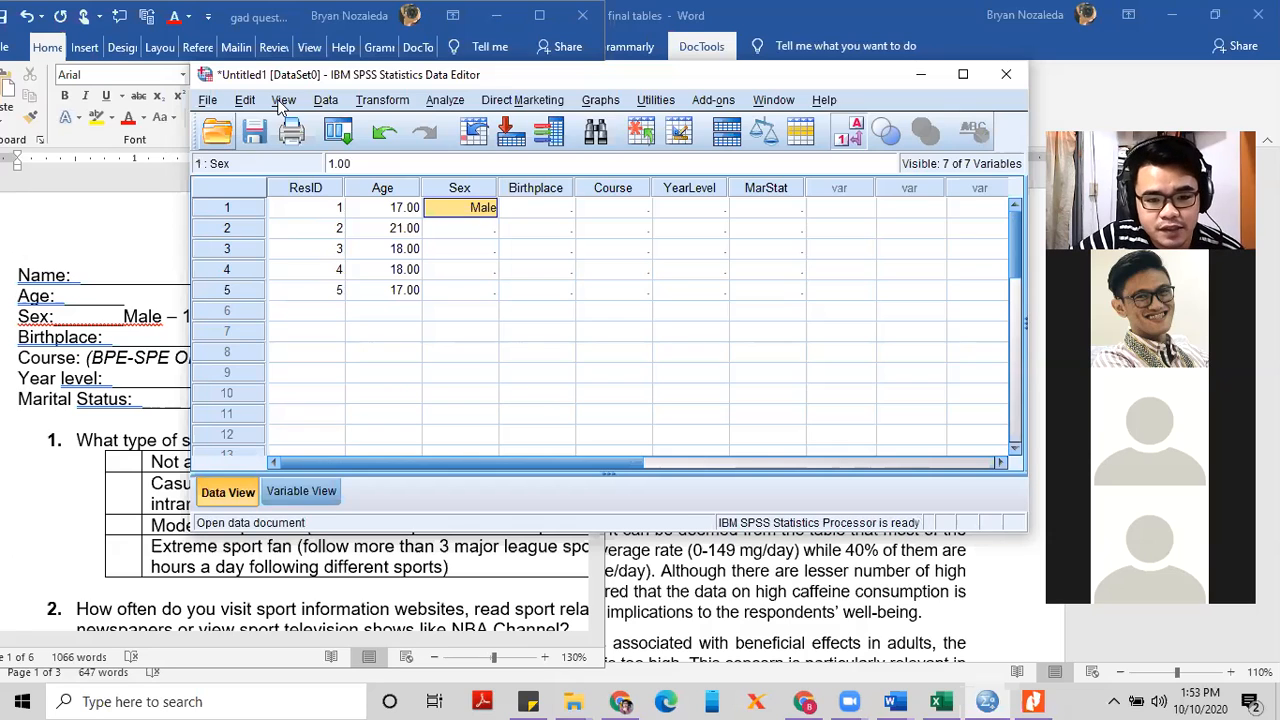
key(alt+v)
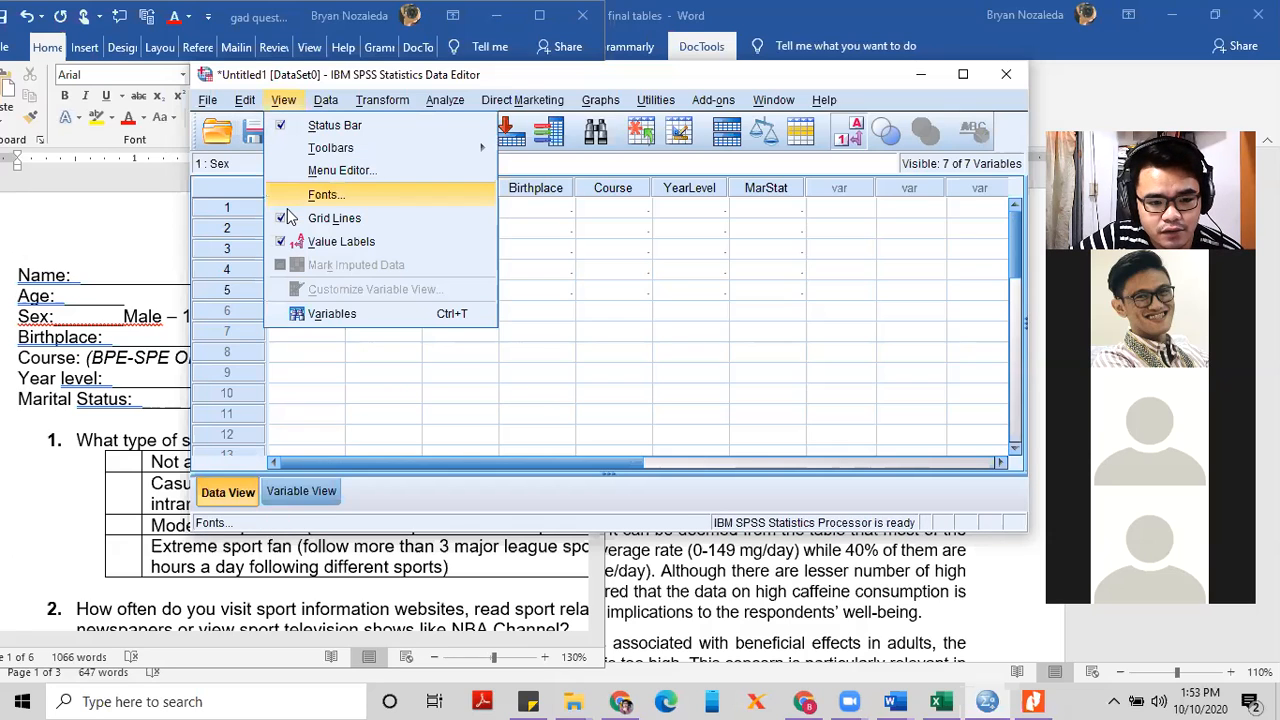
click(280, 244)
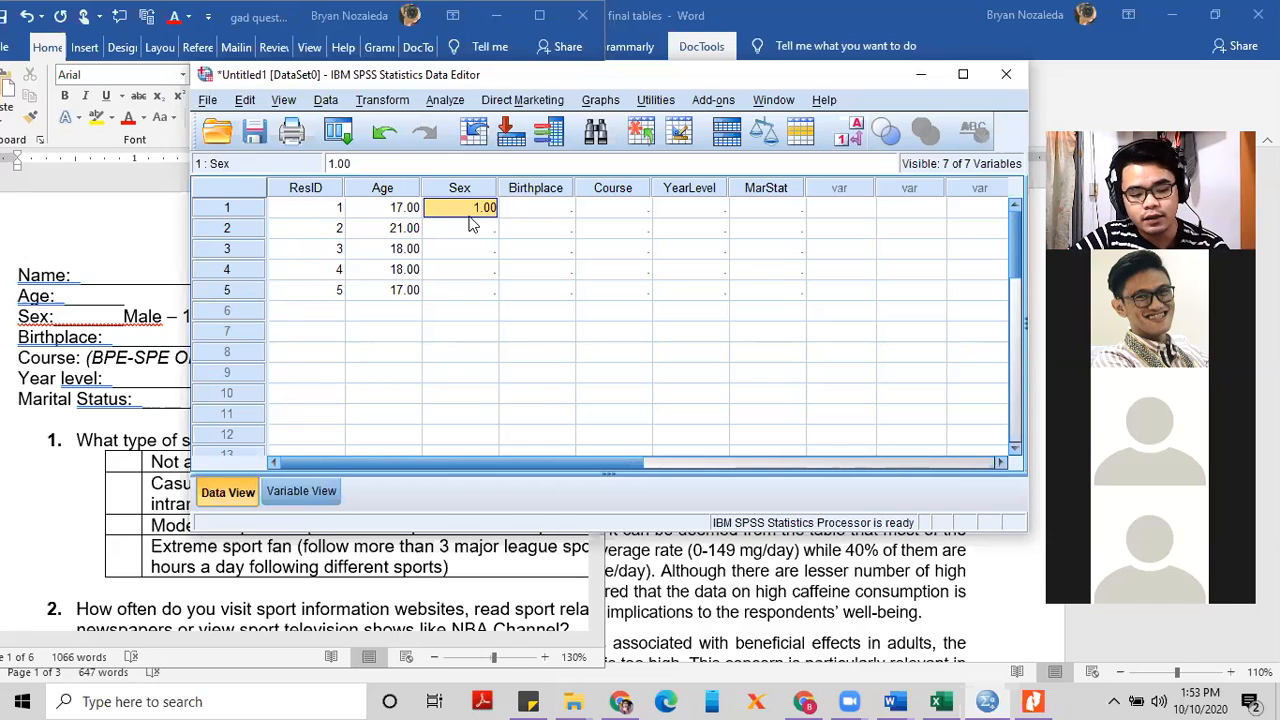
Enter the sex codes 2, 1, 2 and 1 for respondents 2 to 5
click(472, 225)
text(2)
key(Return)
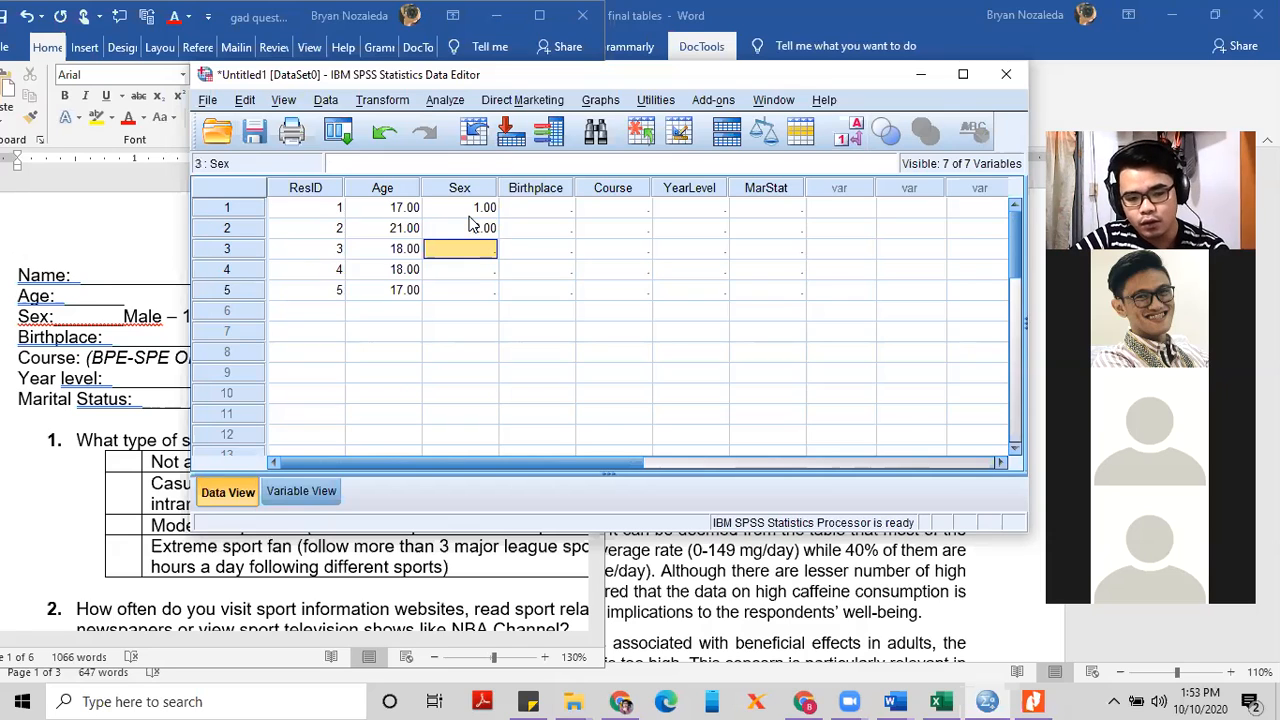
text(1)
key(Return)
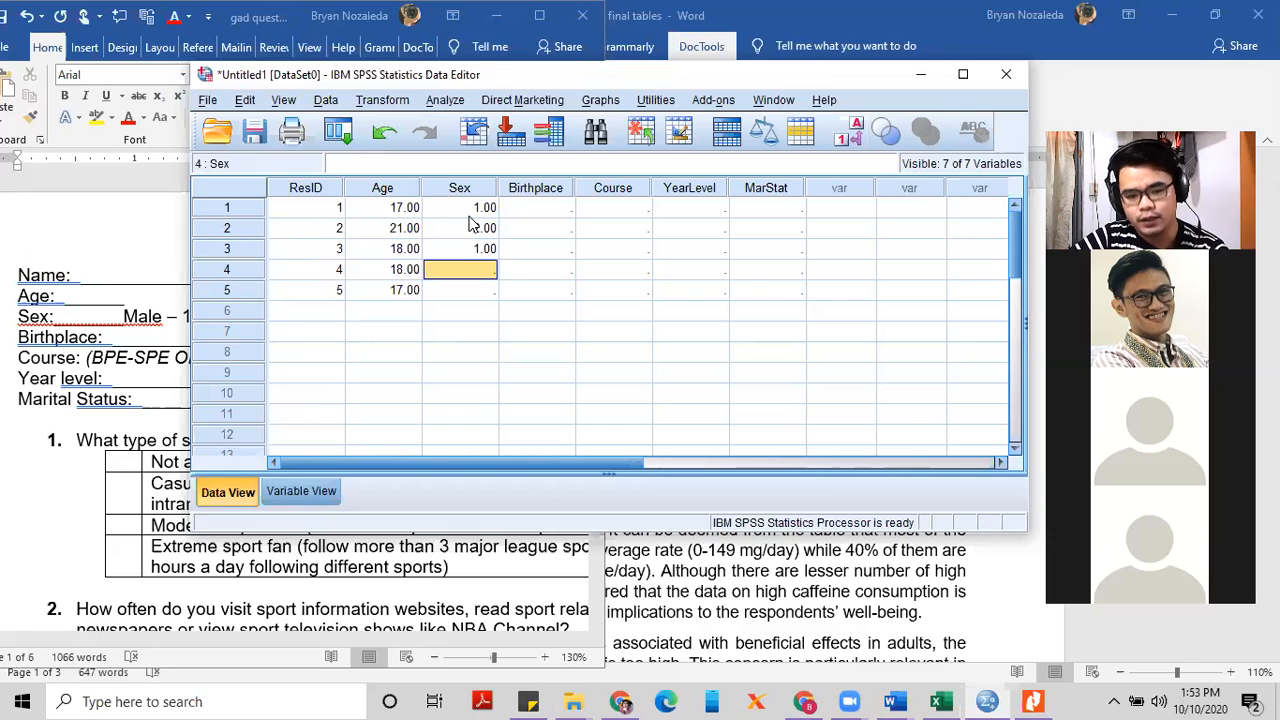
text(2)
key(Return)
text(1)
key(Return)
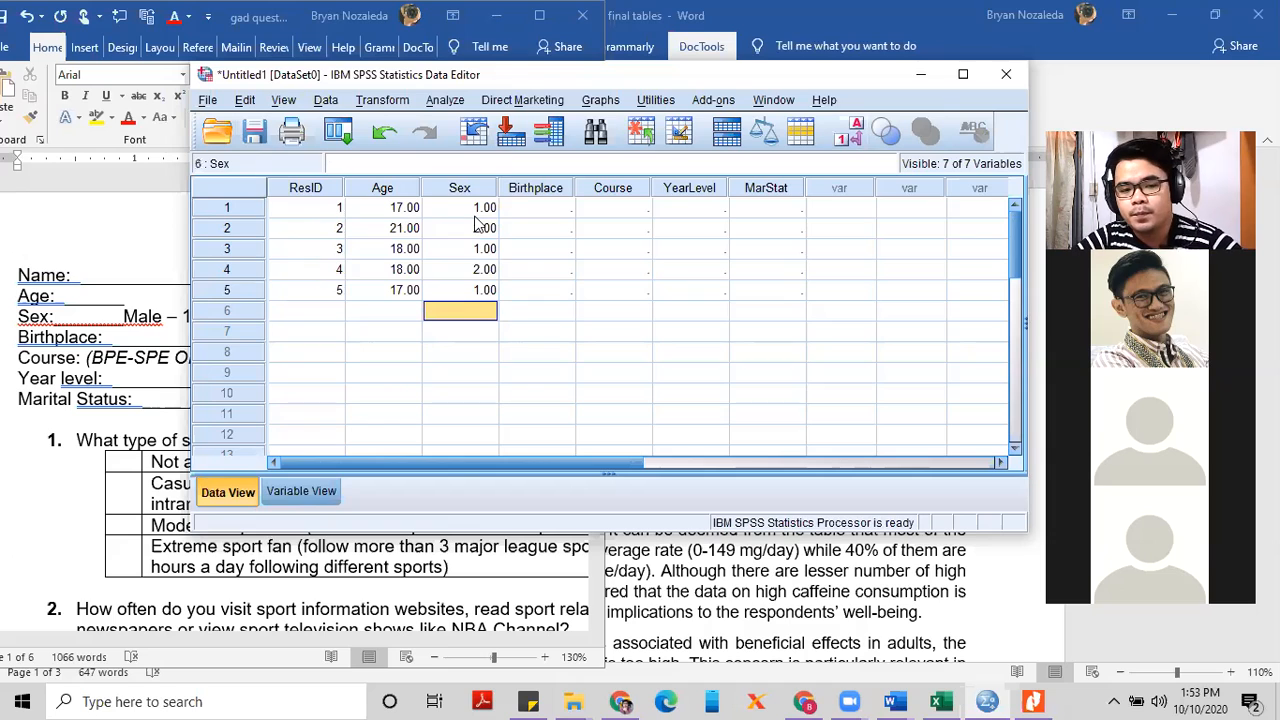
Enter the birthplace codes 2, 2, 2, 1 and 1 for respondents 1 to 5
click(485, 212)
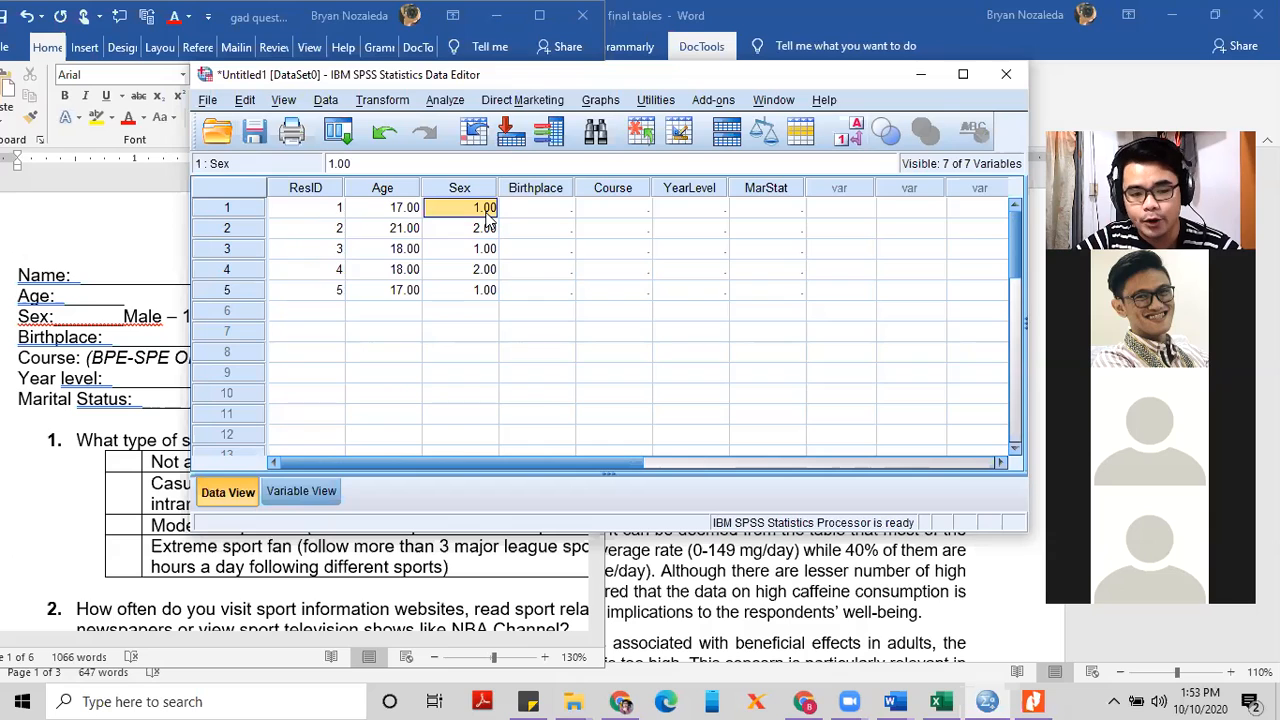
key(Tab)
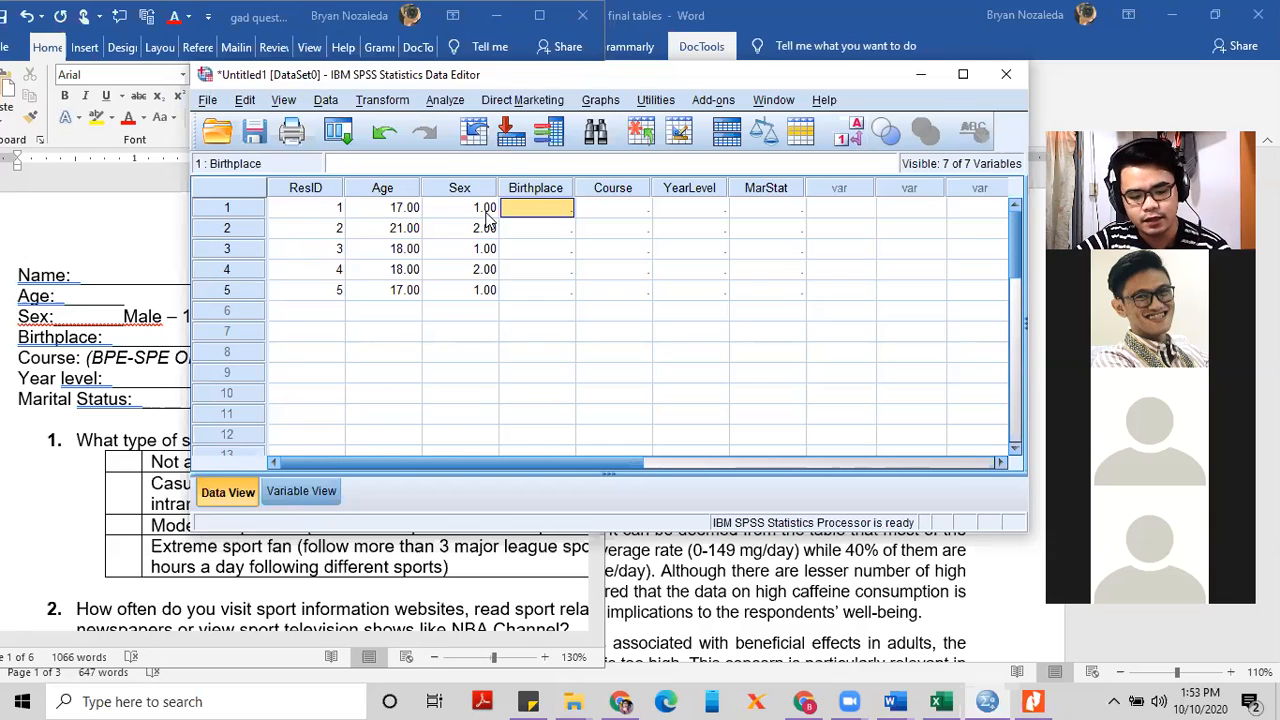
text(2)
key(Return)
text(2)
key(Return)
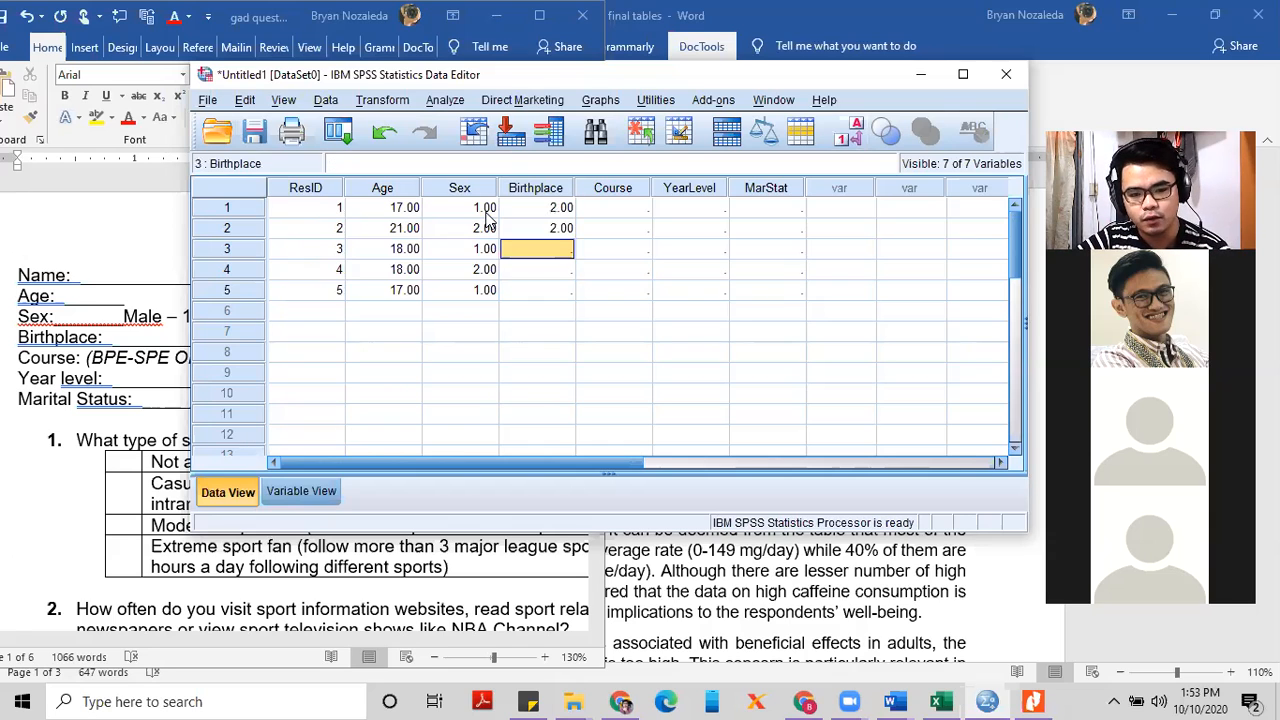
text(2)
key(Return)
text(1)
key(Return)
text(1)
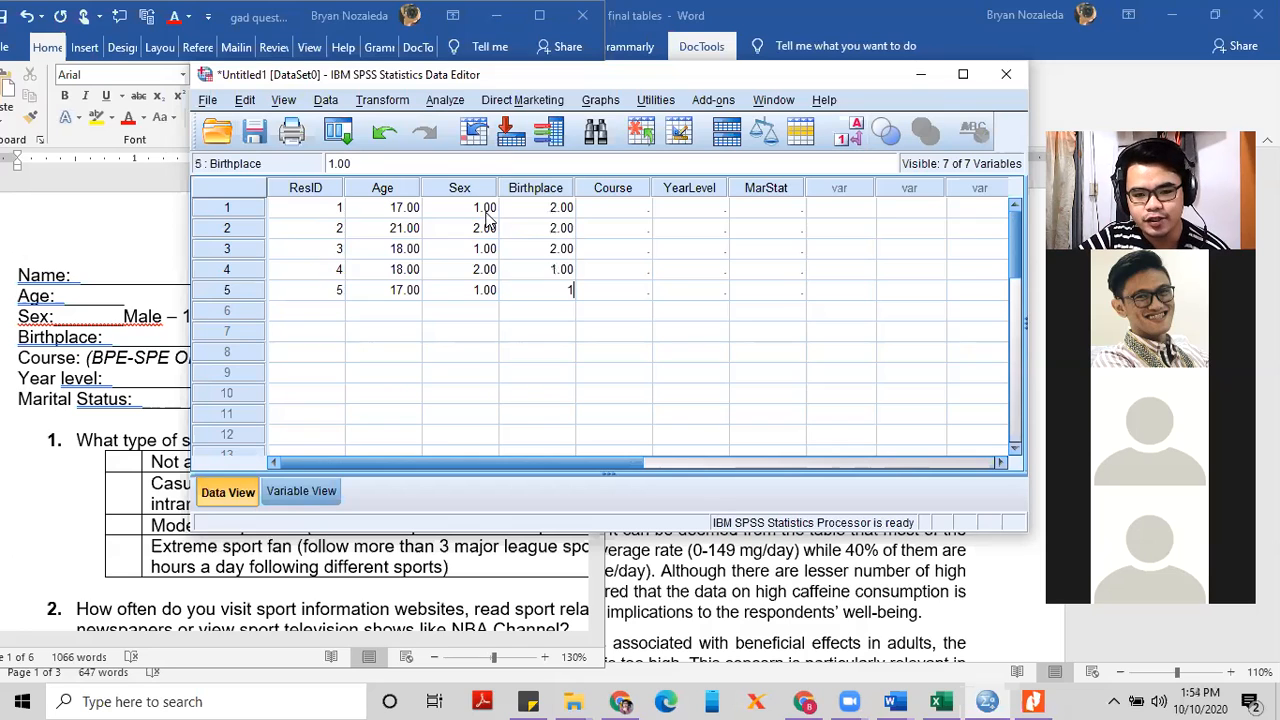
key(Right)
Fill the Course column with the codes 2, 2, 1, 2 and 1 for respondents 1 to 5
key(Up)
key(Up)
key(Up)
key(Up)
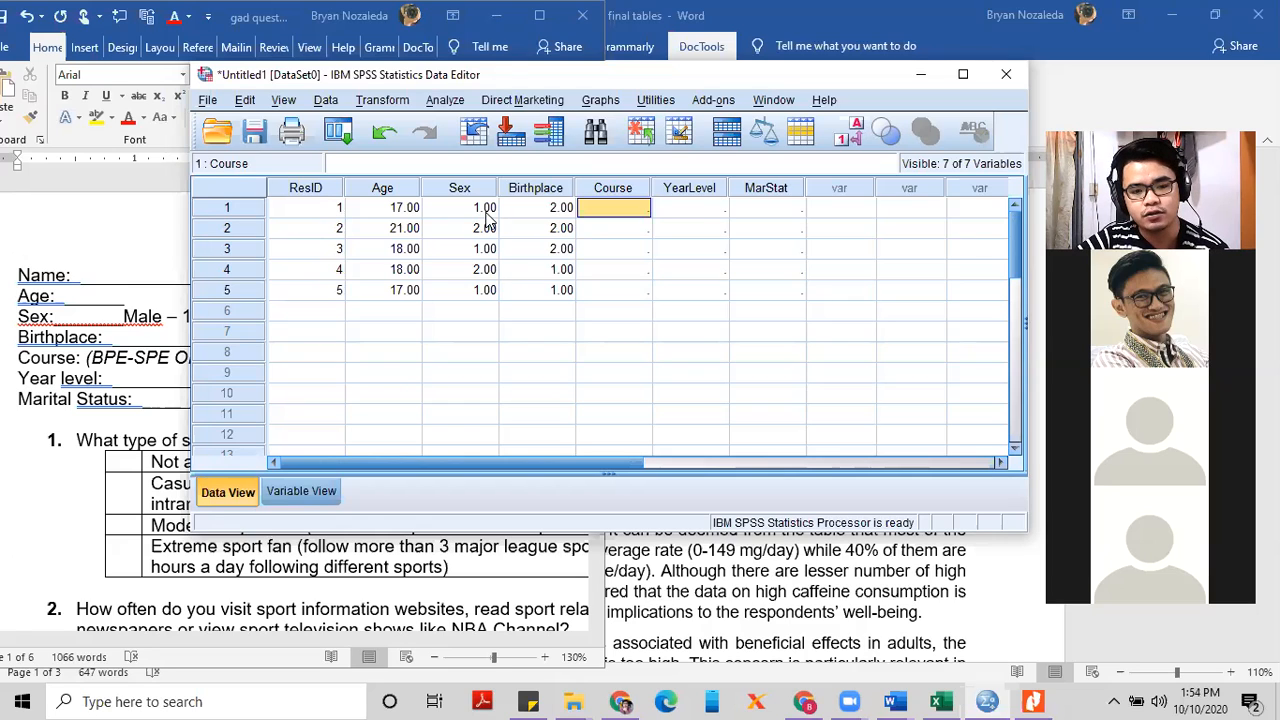
text(2)
key(Return)
text(2)
key(Return)
text(1)
key(Return)
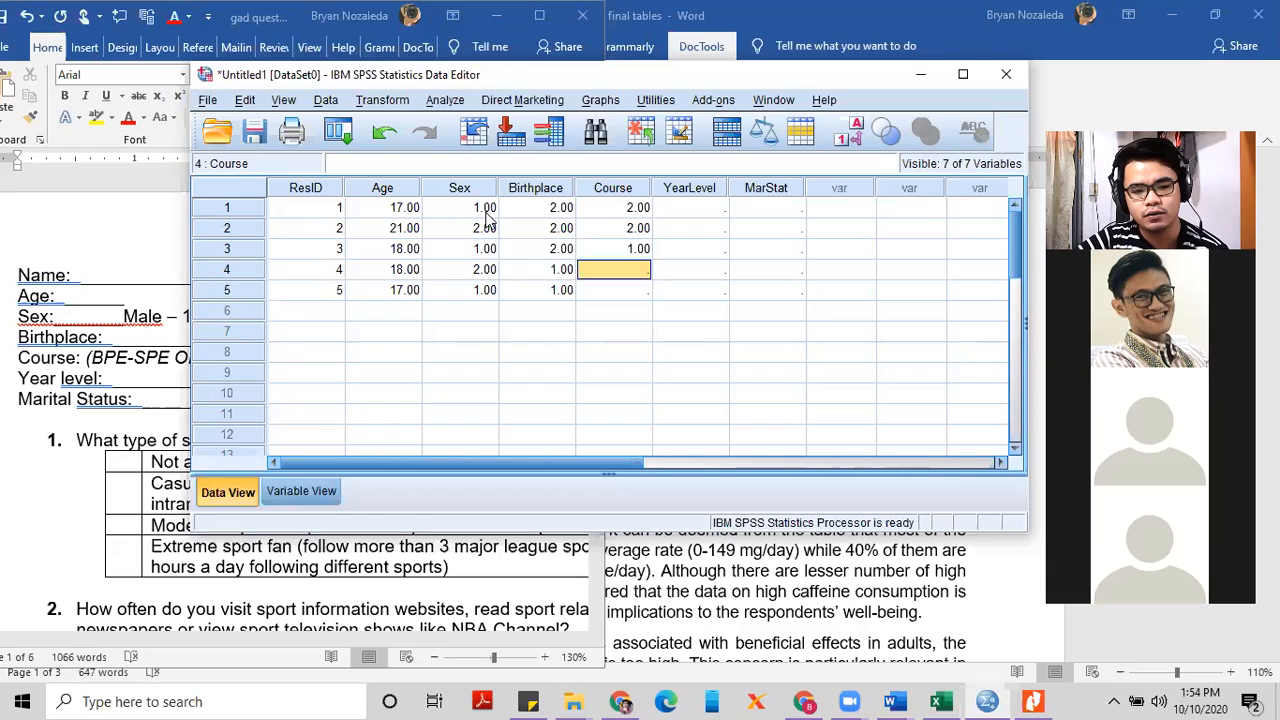
text(2)
key(Return)
text(1)
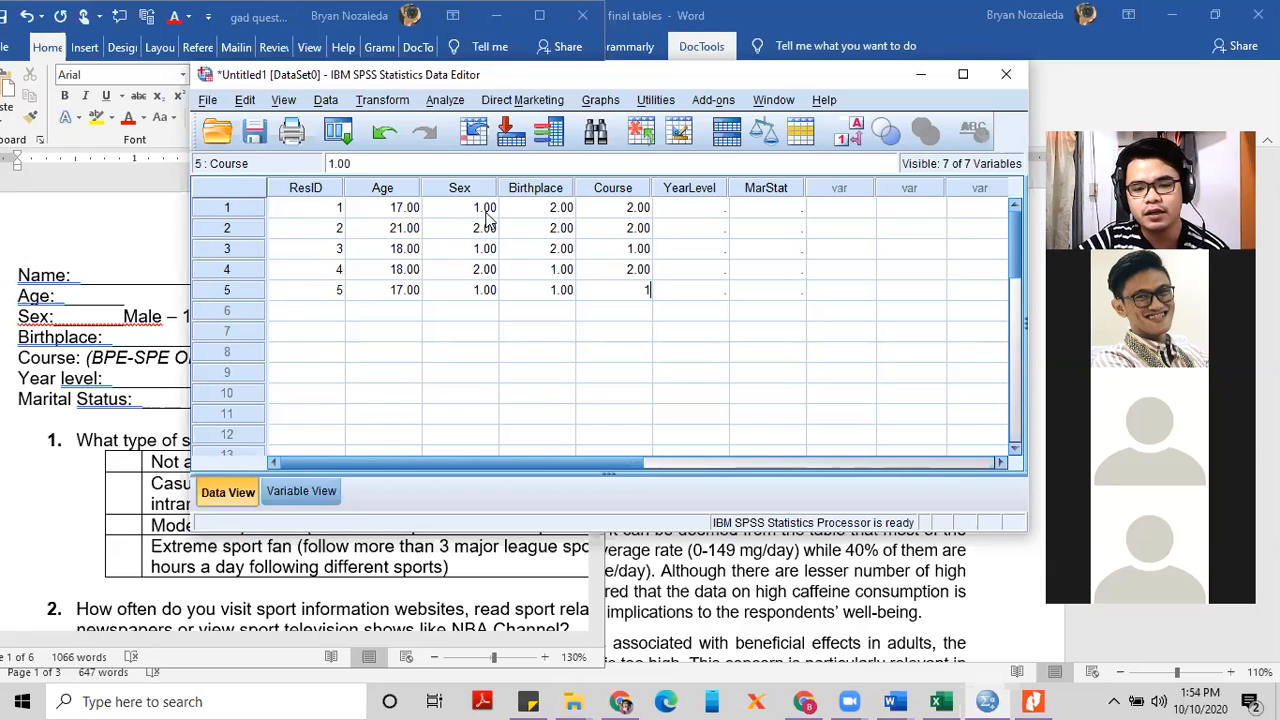
key(Tab)
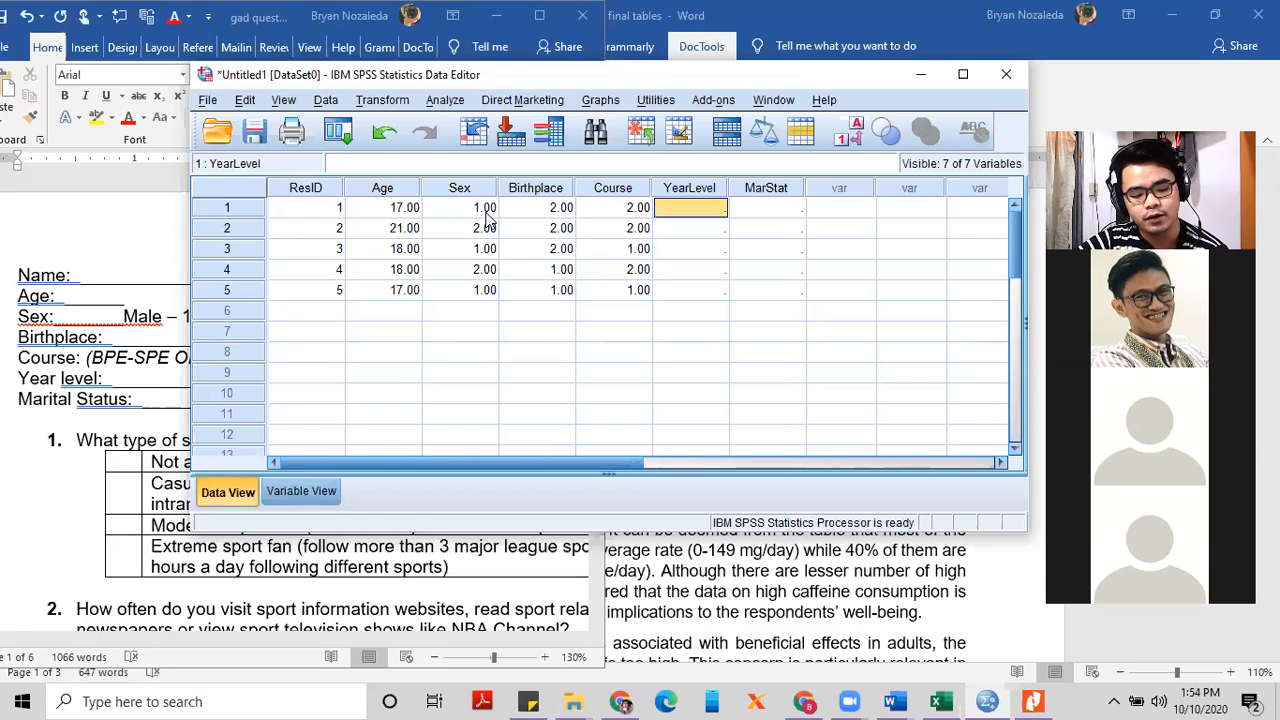
Enter the year level codes 1, 3, 2, 1 and 4 for respondents 1 to 5
text(1)
key(Return)
text(3)
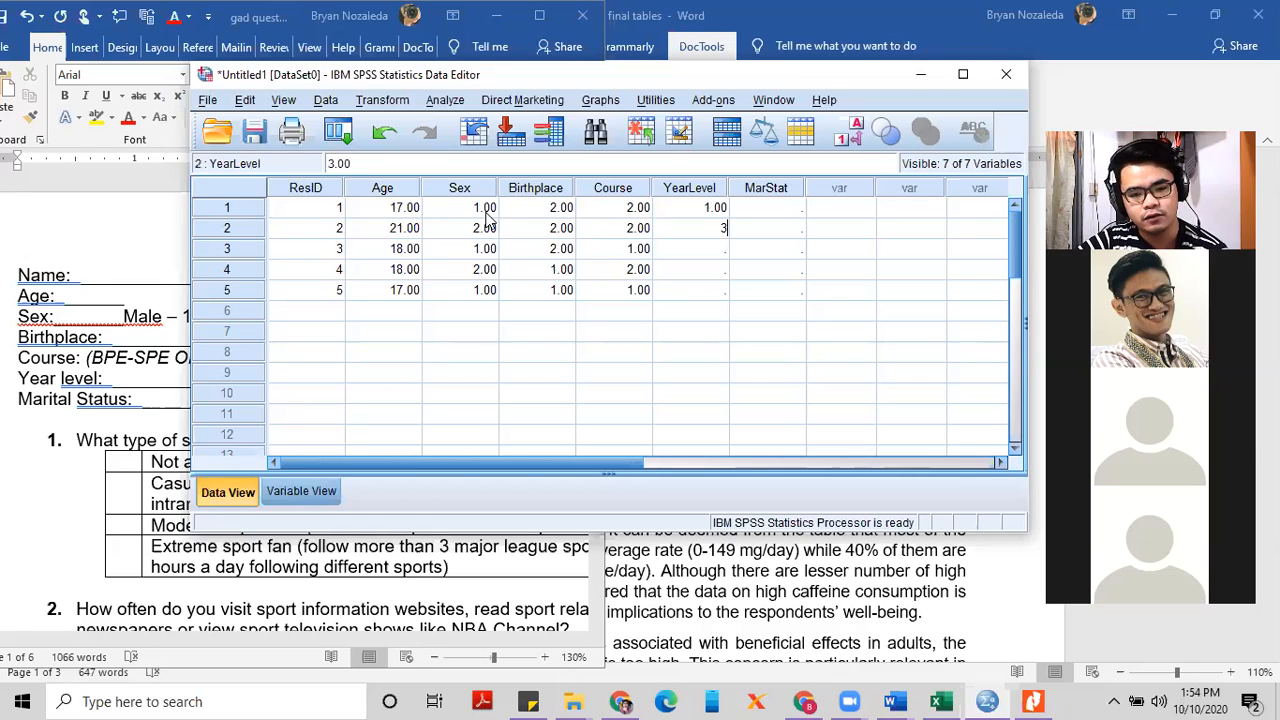
key(Return)
text(2)
key(Return)
text(1)
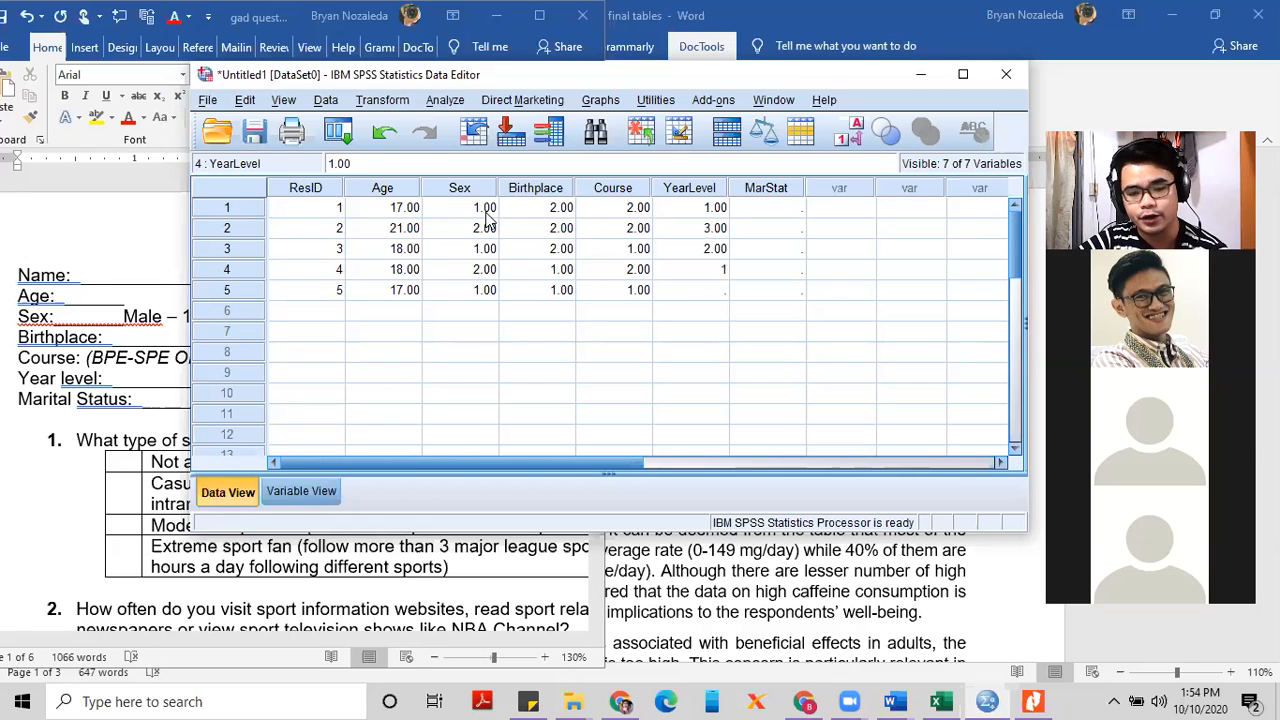
key(Return)
text(4)
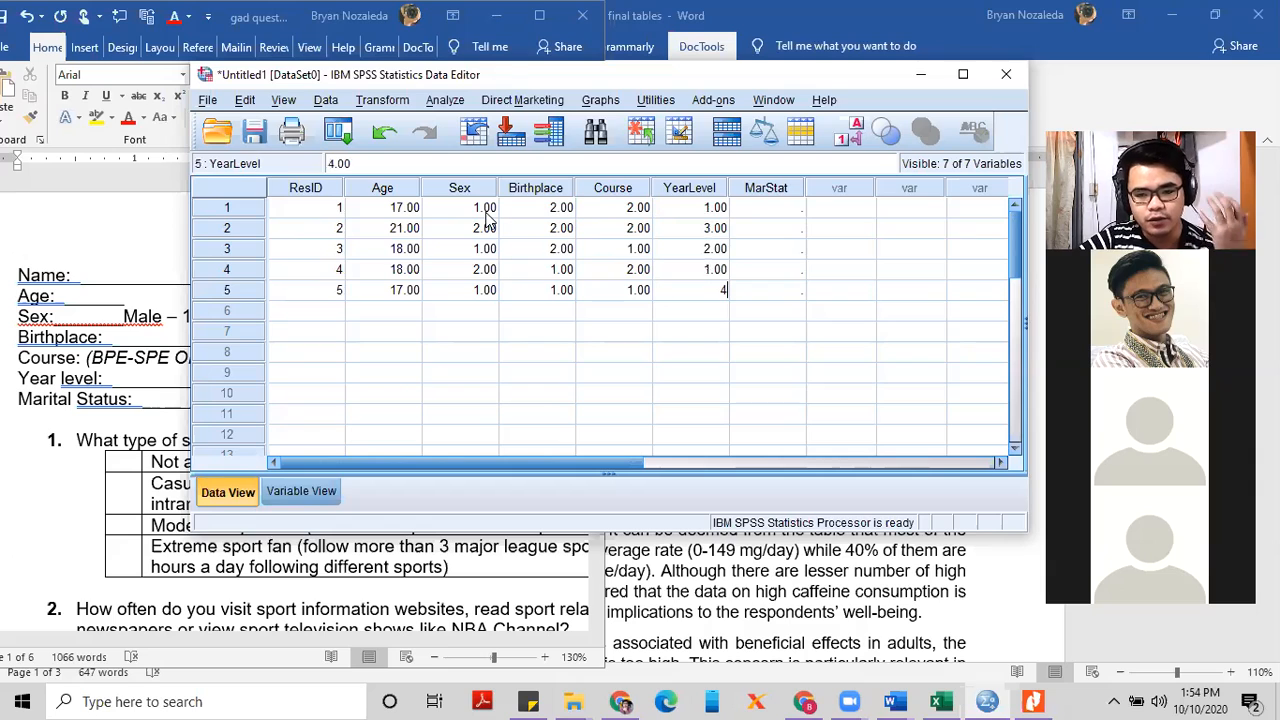
key(Tab)
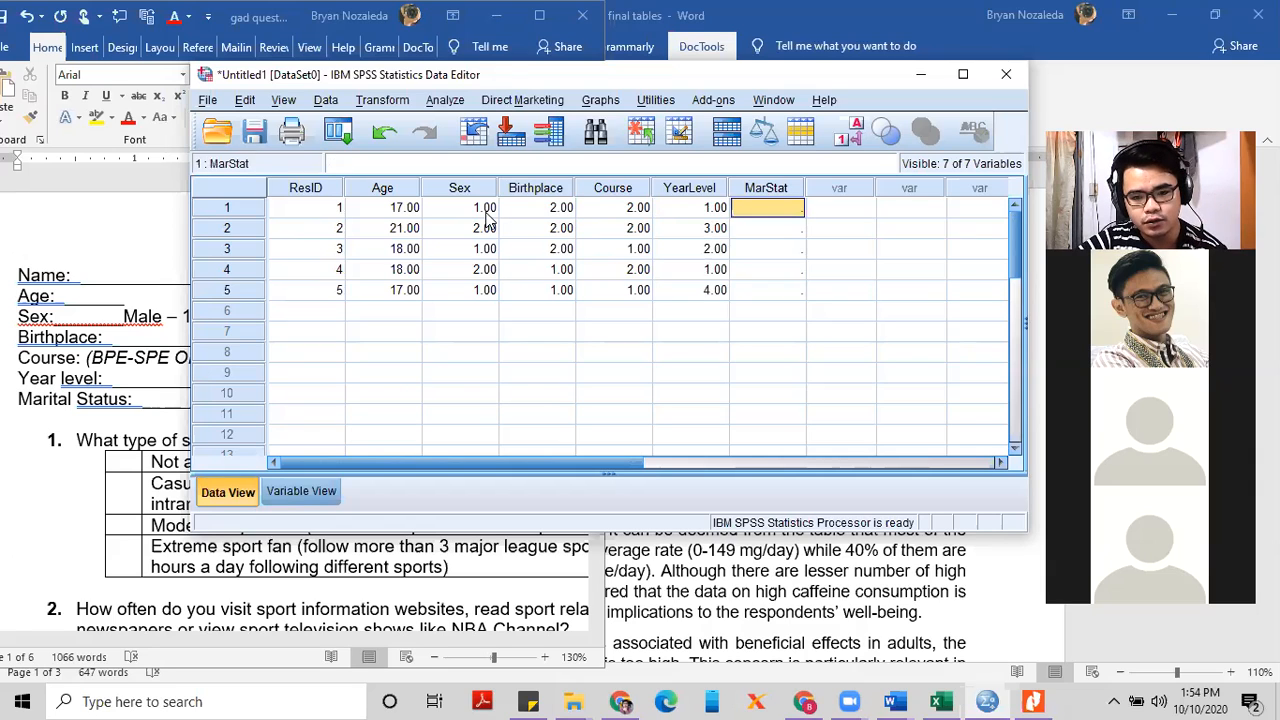
Fill the MarStat column with the codes 1, 2, 3, 2 and 3 for respondents 1 to 5
text(1)
key(Return)
text(2)
key(Return)
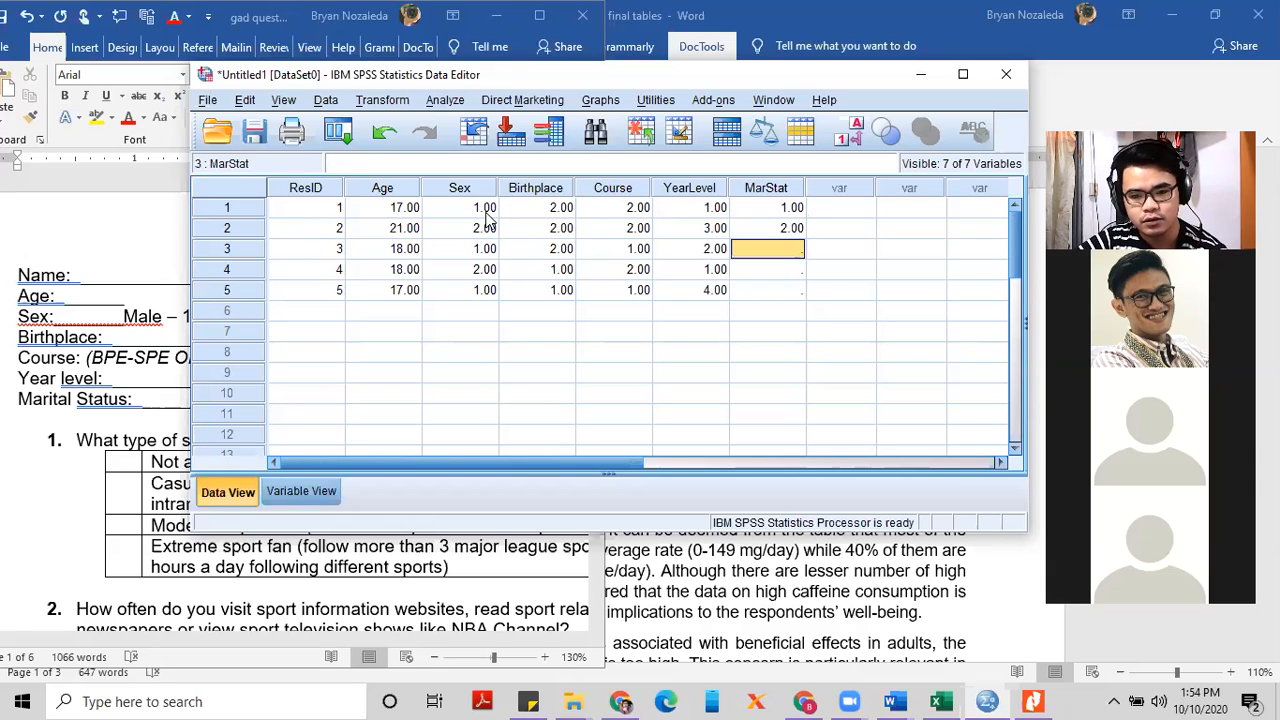
text(3)
key(Return)
text(23)
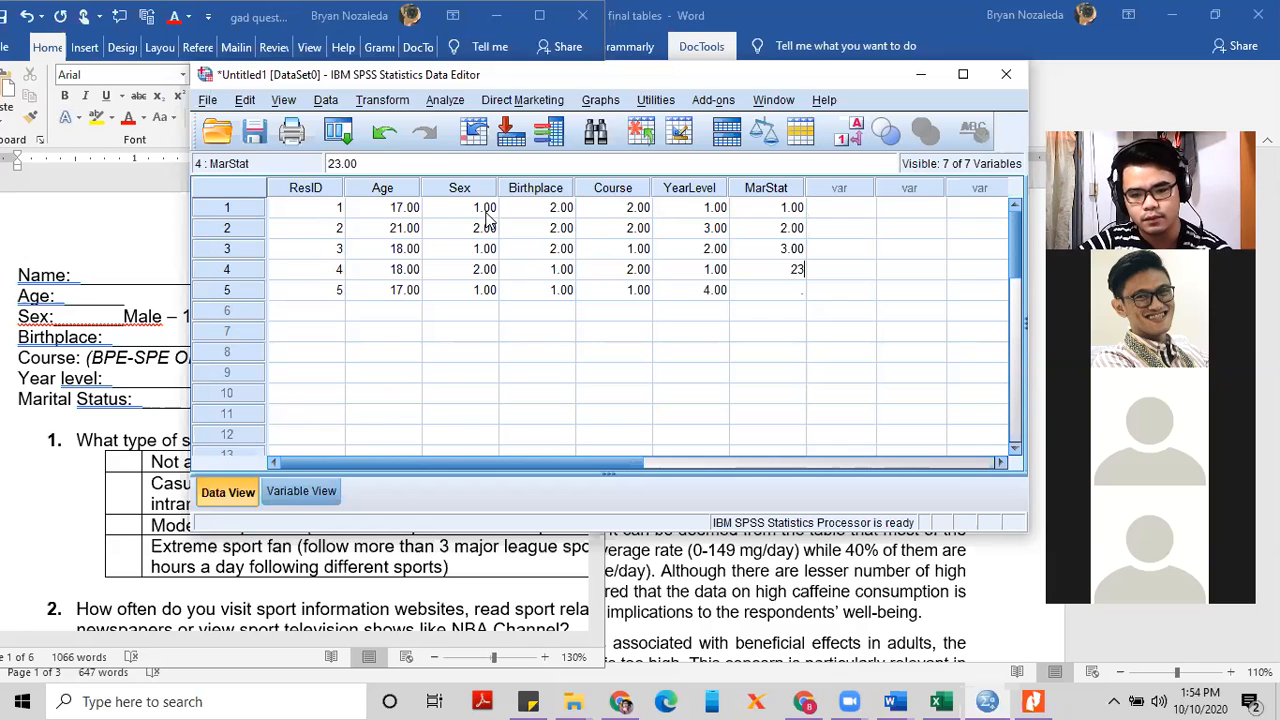
key(BackSpace)
key(Return)
text(3)
key(Return)
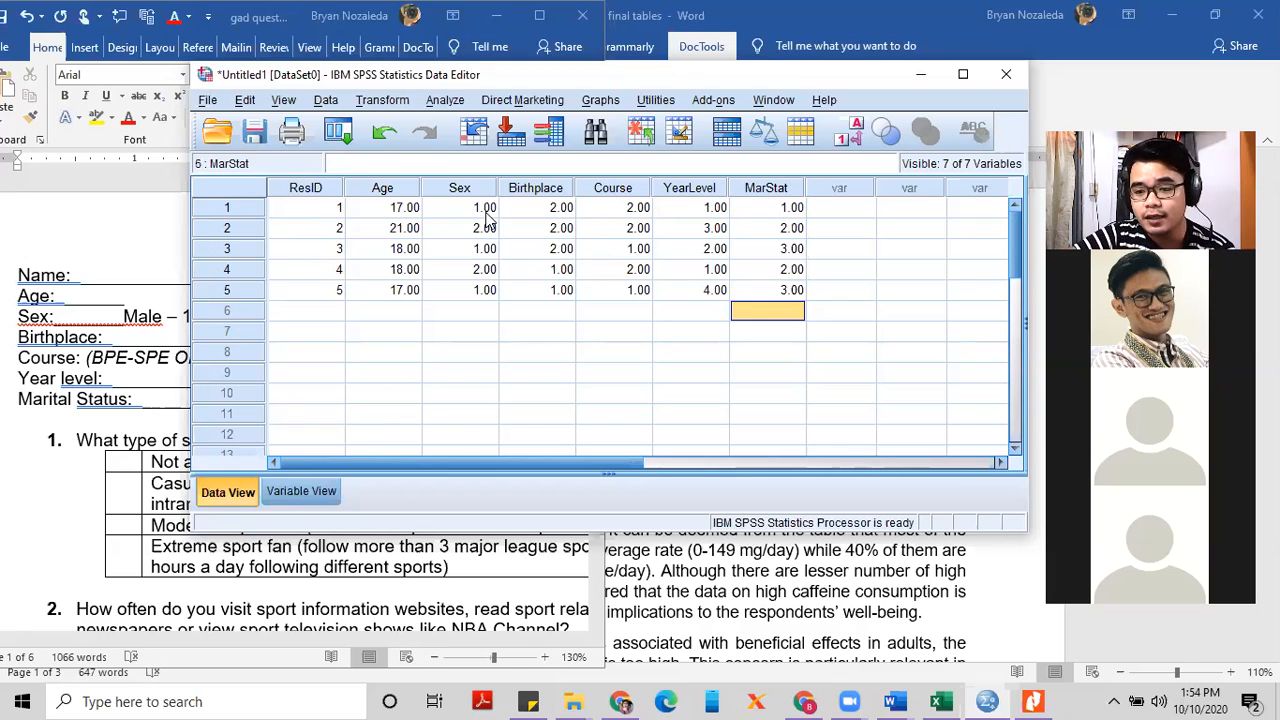
Turn the value labels display back on so the data sheet shows the labels instead of the codes
click(431, 210)
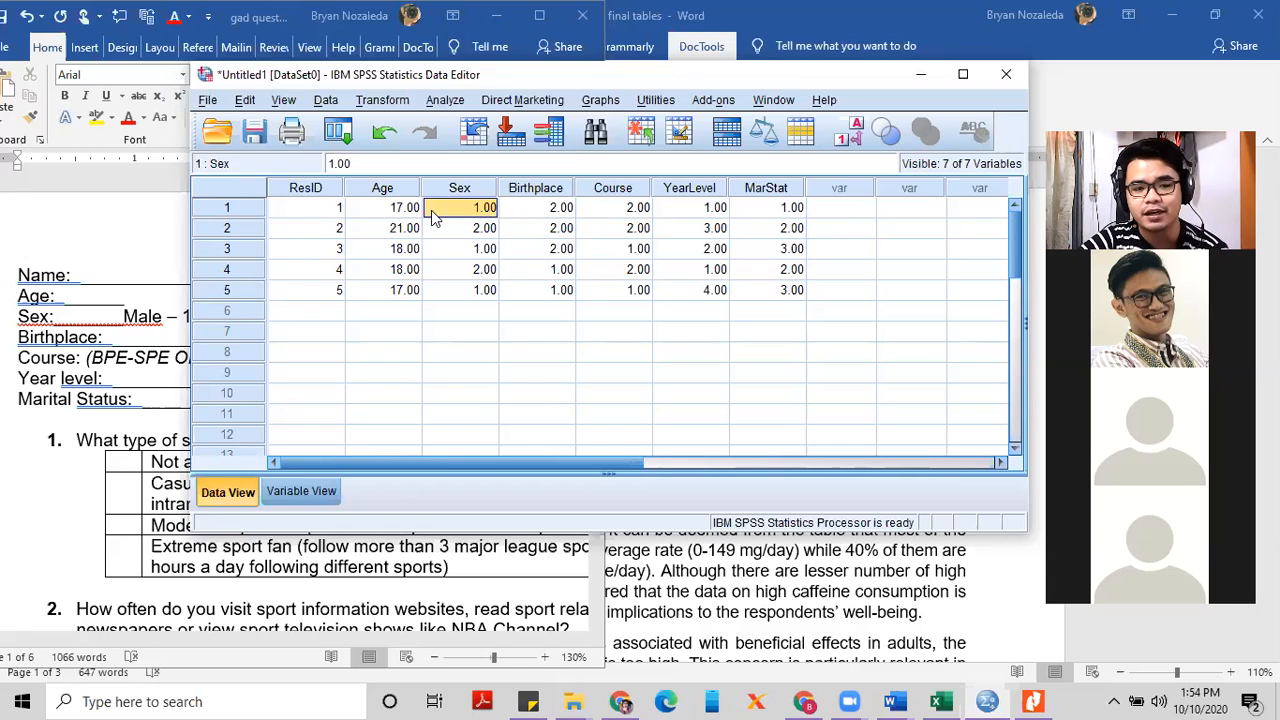
click(285, 101)
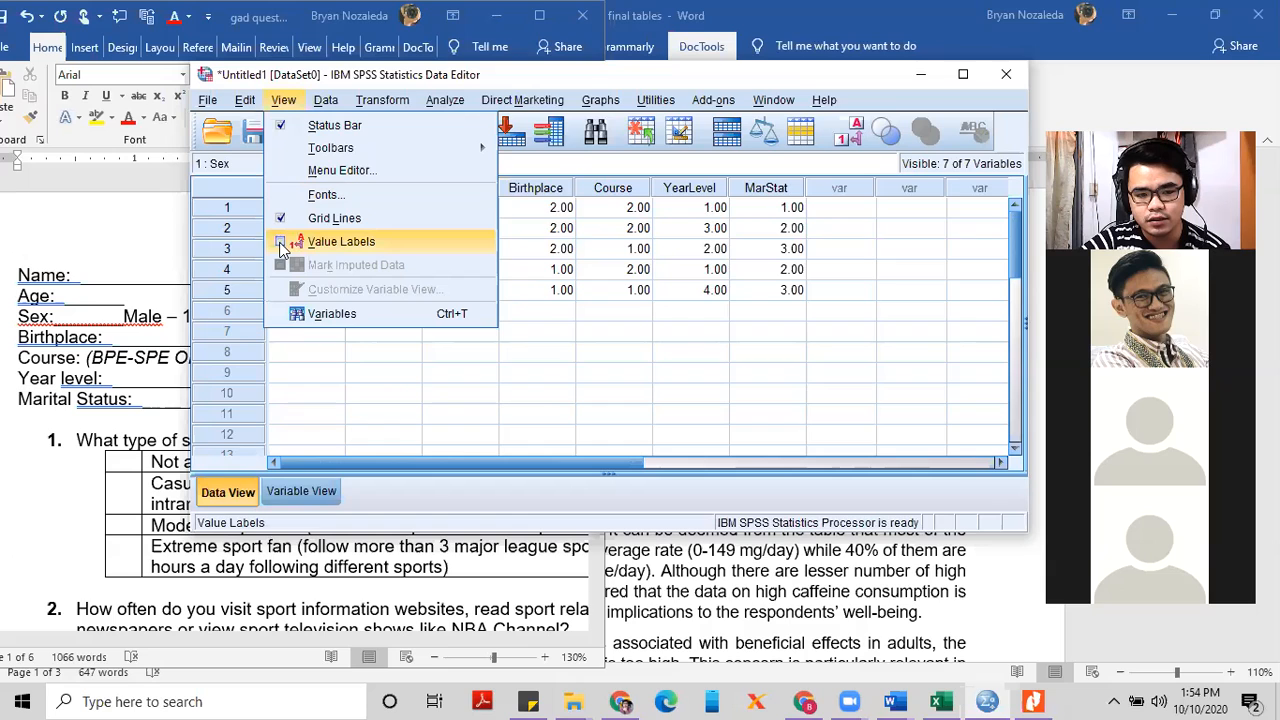
click(282, 244)
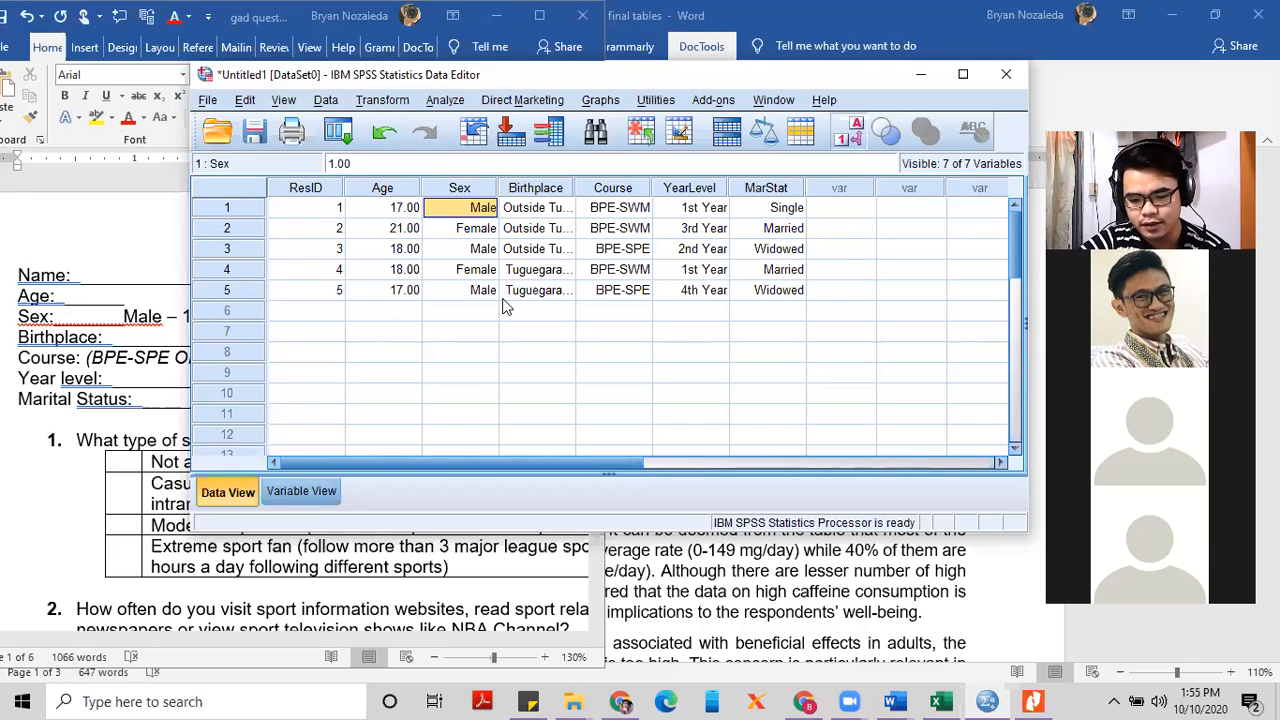
Bring up the previews of the open File Explorer windows to switch to a folder
click(574, 702)
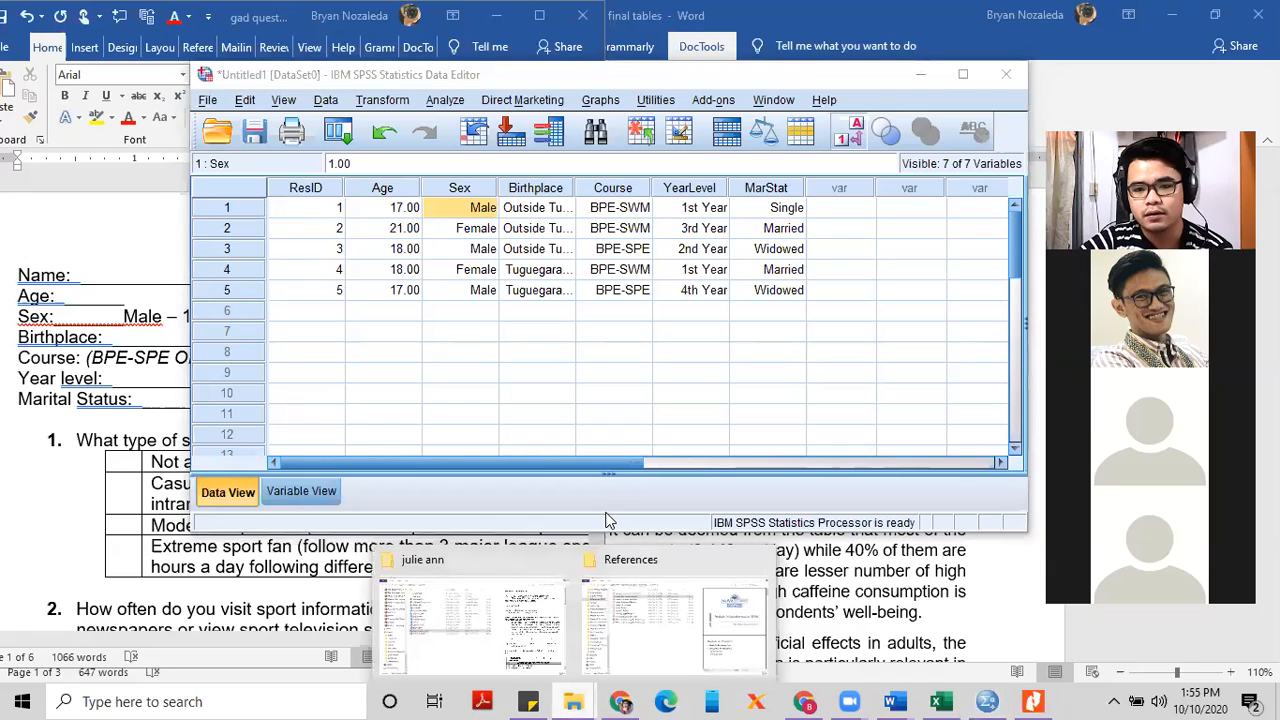